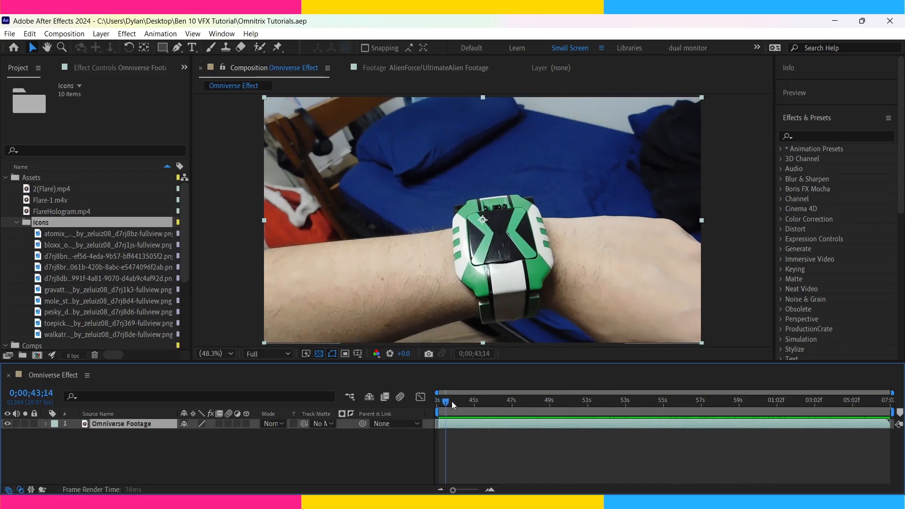
Preview the alien icon images in the Icons folder one after another.
left_click_drag(452, 400, 722, 421)
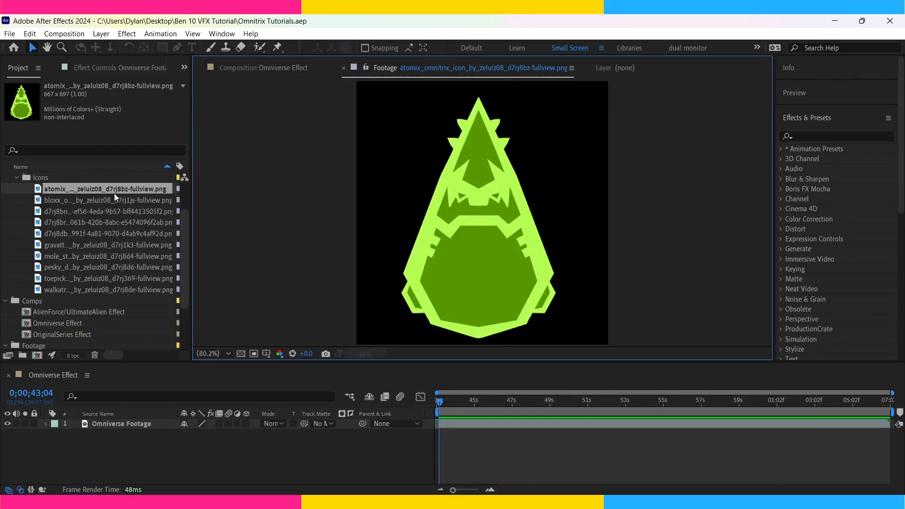
double_click(111, 199)
double_click(142, 211)
double_click(95, 221)
double_click(86, 234)
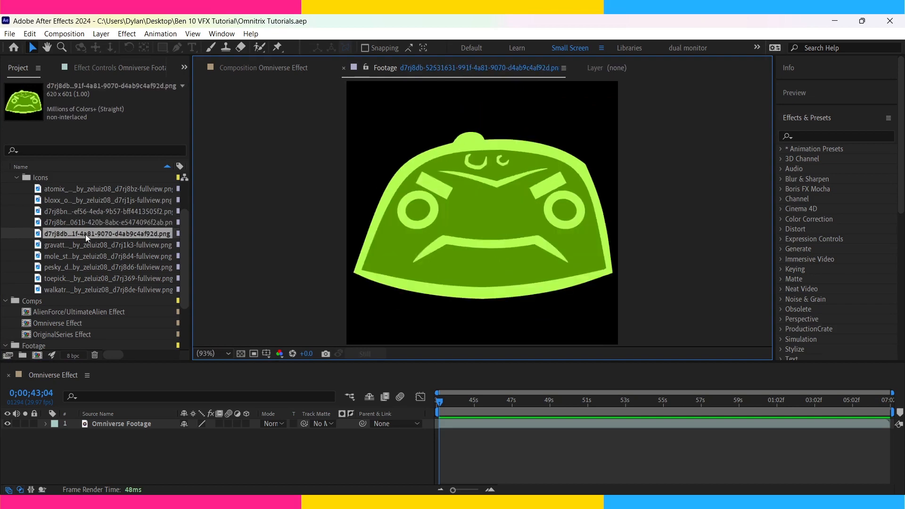
double_click(84, 244)
double_click(90, 255)
double_click(94, 266)
double_click(98, 278)
double_click(101, 288)
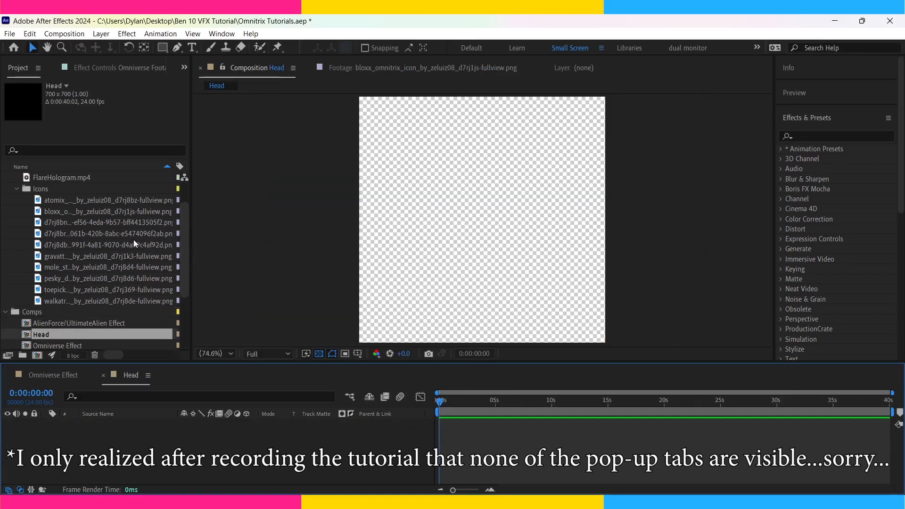
Duplicate the 700 x 700 Head composition repeatedly to make a separate composition for each alien.
scroll(134, 239, "down", 3)
left_click(83, 266)
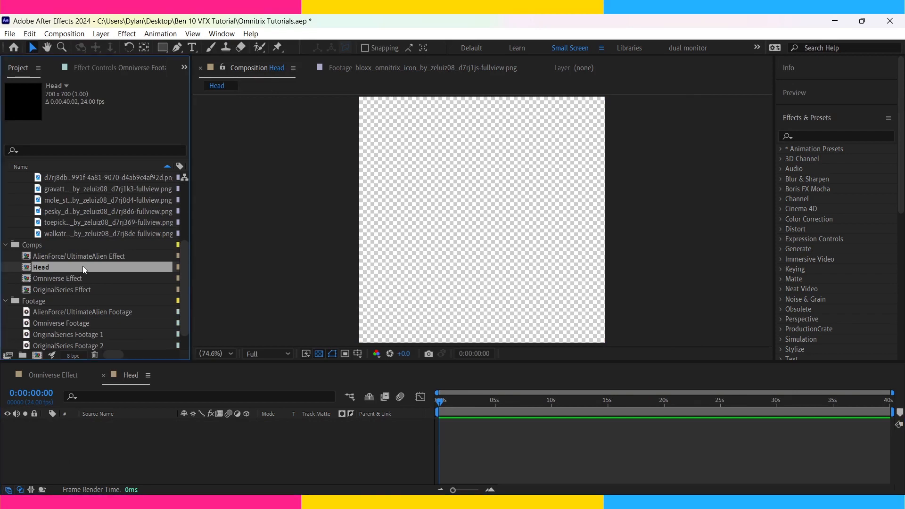
key("ctrl+d")
key("ctrl+d")
key("ctrl+d")
key("ctrl+d")
key("ctrl+d")
key("ctrl+d")
key("ctrl+d")
key("ctrl+d")
key("ctrl+d")
Rename the duplicated Head compositions after the aliens, such as Mole-Stache, Gutrot, Pesky Dust, The Worst and Toepick.
left_click(59, 213)
key("Return")
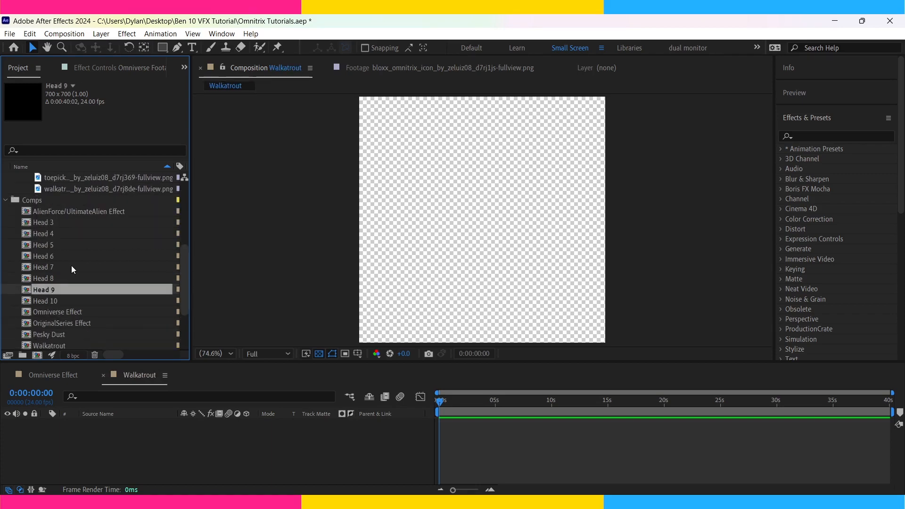
key("Return")
type("Mole-")
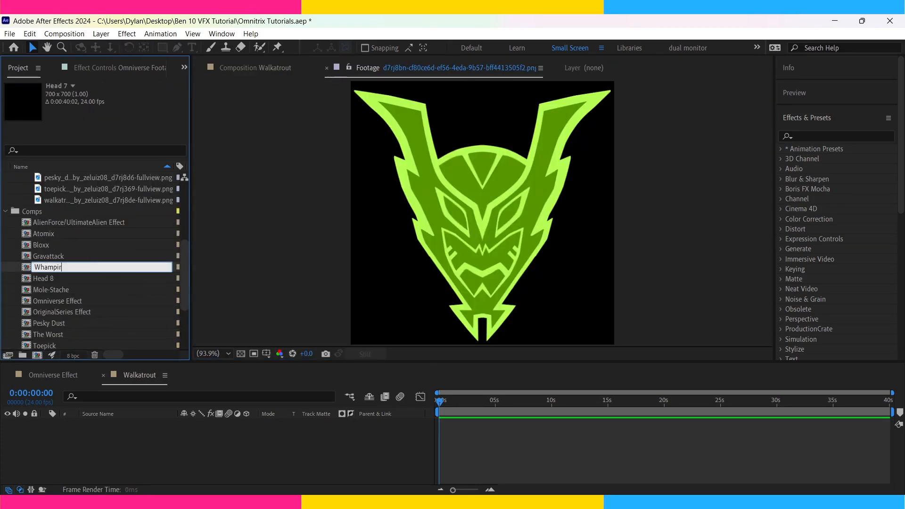
key("Up")
key("Up")
key("Up")
key("Up")
key("Up")
Open all ten alien compositions, from Whampire, The Worst and Toepick through Gravattack, Atomix and Bloxx.
double_click(60, 334)
left_click(60, 313)
double_click(60, 302)
double_click(61, 312)
double_click(62, 289)
double_click(59, 257)
double_click(47, 245)
double_click(51, 233)
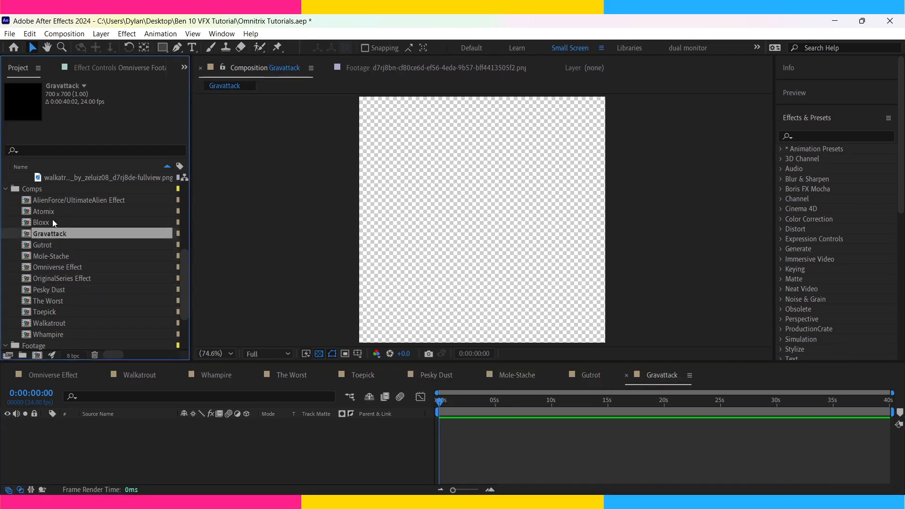
double_click(48, 212)
double_click(43, 222)
Place the walkatrout icon in the Walkatrout composition and the d7rj8bn icon in the Whampire composition.
left_click(139, 375)
scroll(77, 250, "up", 2)
left_click_drag(78, 246, 104, 439)
left_click_drag(115, 364, 95, 217)
scroll(89, 212, "up", 1)
left_click_drag(77, 201, 94, 440)
Place the matching icons in the The Worst, Toepick and Pesky Dust compositions.
left_click(289, 375)
left_click_drag(76, 222, 93, 447)
left_click(363, 375)
left_click_drag(61, 267, 94, 441)
left_click(436, 375)
left_click_drag(62, 256, 94, 441)
Place the matching icons in the Mole-Stache, Gutrot and Gravattack compositions.
left_click(517, 375)
left_click(590, 375)
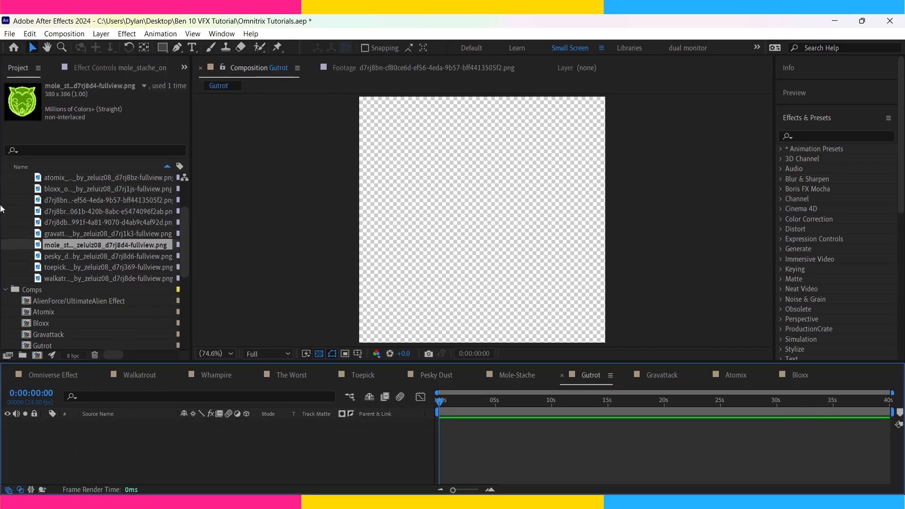
left_click_drag(76, 211, 110, 441)
left_click(661, 375)
left_click_drag(71, 234, 101, 440)
Fill the Bloxx and Atomix compositions with their icons, adding the bloxx icon beneath the atomix layer as a size reference.
left_click(735, 375)
scroll(80, 231, "up", 2)
left_click(799, 375)
left_click(735, 375)
left_click_drag(75, 245, 102, 421)
left_click(474, 433)
key("s")
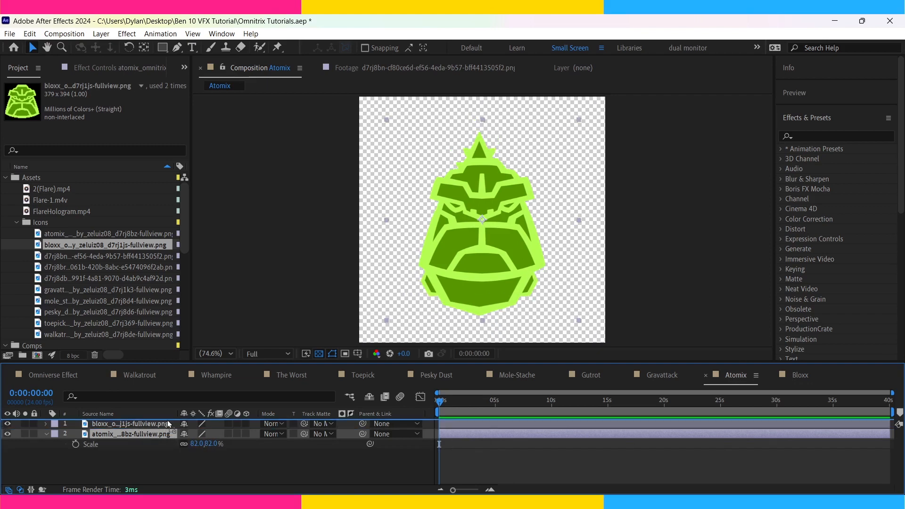
left_click_drag(160, 434, 168, 423)
Scale the atomix layer to 87% and nudge it upward to fit over the bloxx reference icon.
left_click(494, 286)
key("shift+Up")
key("shift+Up")
key("shift+Up")
key("shift+Up")
key("shift+Up")
key("shift+Up")
key("shift+Up")
key("shift+Up")
key("shift+Up")
key("shift+Up")
key("shift+Up")
key("shift+Right")
key("shift+Up")
key("shift+Up")
key("shift+Down")
key("shift+Down")
key("shift+Down")
key("shift+Down")
key("shift+Down")
key("shift+Down")
key("shift+Down")
key("shift+Down")
key("shift+Down")
key("shift+Down")
key("shift+Down")
Copy the bloxx reference layer into the Gravattack composition, place it beneath the gravattack icon and rescale that icon to match.
left_click(106, 443)
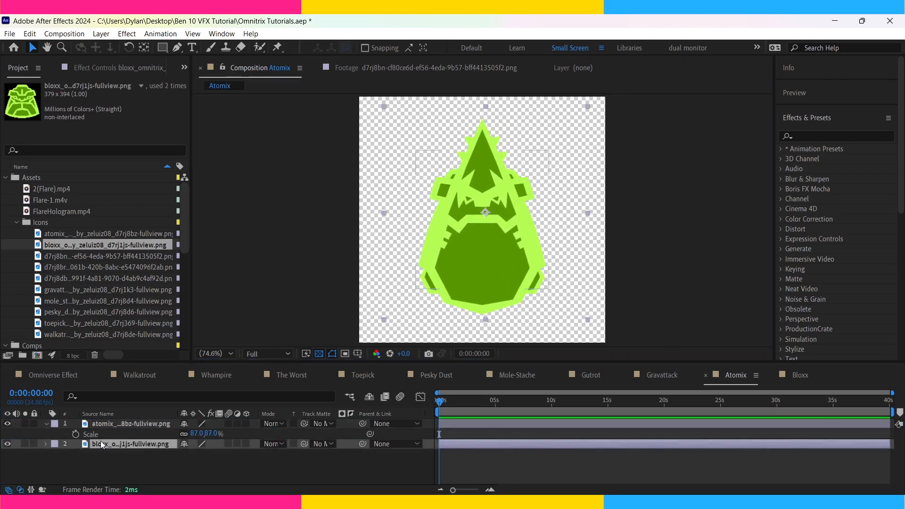
key("ctrl+c")
left_click(662, 375)
key("ctrl+v")
left_click_drag(134, 434, 137, 422)
key("s")
left_click_drag(196, 434, 214, 433)
Paste the bloxx reference layer into the Gutrot and Mole-Stache compositions and rescale their icons against it.
left_click(589, 374)
key("ctrl+v")
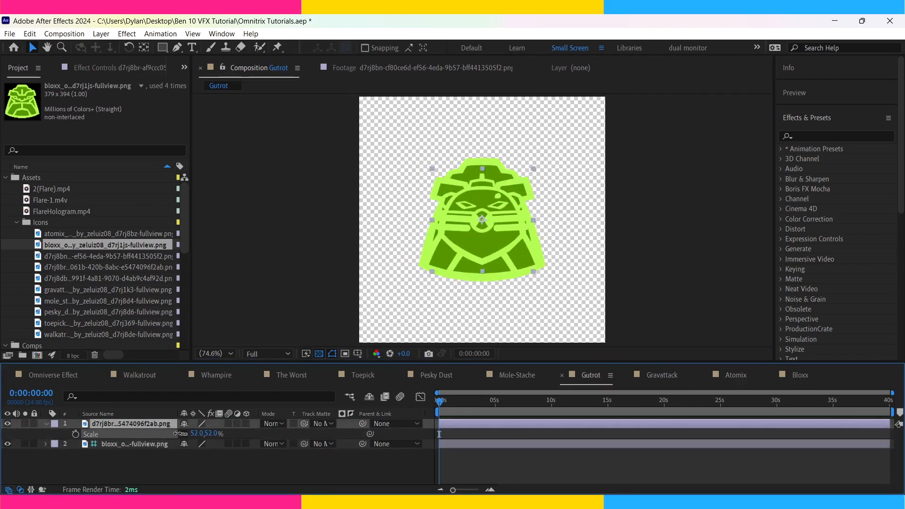
left_click(517, 375)
key("ctrl+v")
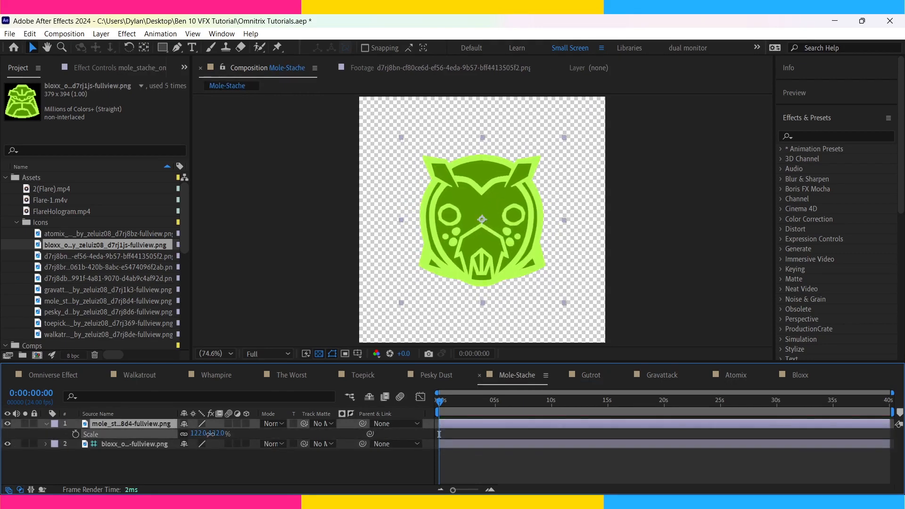
Paste the bloxx reference beneath the Pesky Dust icon, scale the icon to 76% and shift it slightly upward.
left_click(436, 375)
key("ctrl+v")
left_click_drag(134, 434, 137, 421)
key("s")
left_click_drag(197, 433, 185, 434)
mouse_move(483, 278)
left_mouse_down()
mouse_move(487, 257)
mouse_move(486, 271)
left_mouse_up()
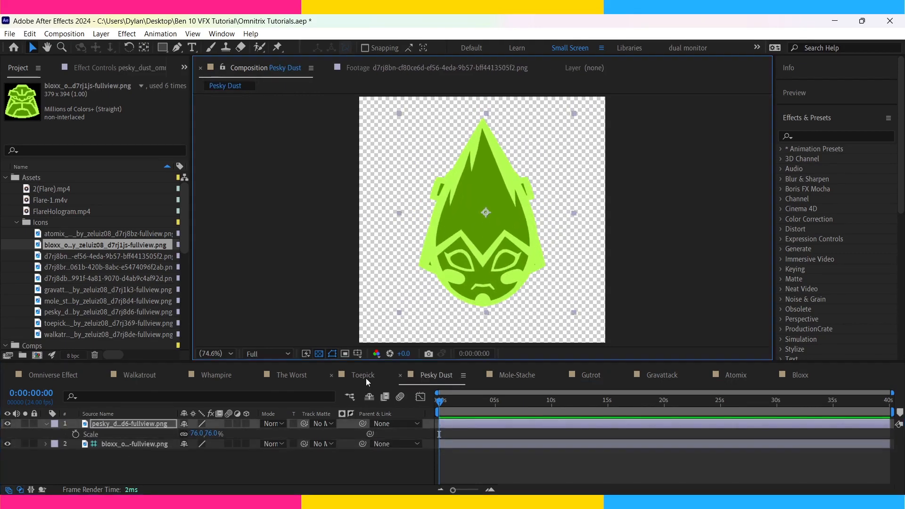
Paste the bloxx reference into the Toepick composition, move it beneath the toepick icon and reduce the icon's scale.
left_click(363, 375)
key("ctrl+v")
left_click_drag(185, 444, 171, 444)
left_click_drag(135, 424, 162, 480)
Paste the bloxx reference beneath the icon in the The Worst composition and scale the icon to 91%.
left_click(291, 375)
key("s")
key("ctrl+v")
left_click_drag(134, 423, 141, 452)
left_click_drag(195, 434, 191, 433)
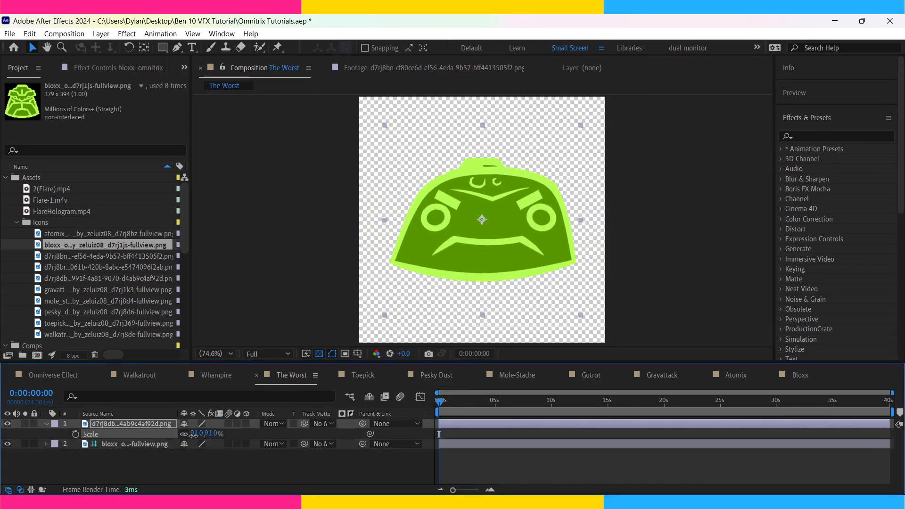
Paste the bloxx reference beneath the Whampire icon and scale the icon to 75%.
left_click(217, 375)
key("ctrl+v")
key("s")
left_click_drag(135, 423, 142, 452)
left_click_drag(195, 433, 188, 434)
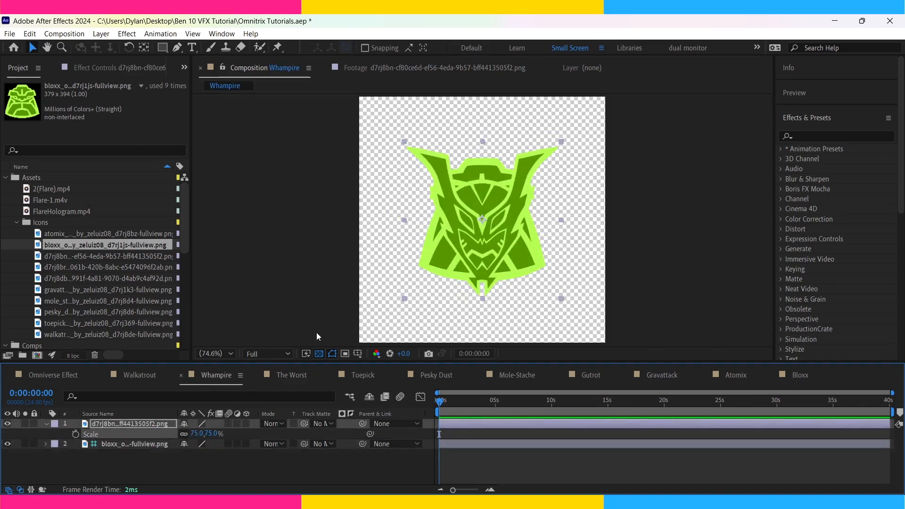
Paste the bloxx reference beneath the Walkatrout icon and scale the icon to 79%.
left_click(140, 375)
key("ctrl+v")
left_click_drag(134, 424, 141, 452)
left_click(134, 423)
key("s")
left_click_drag(195, 433, 187, 433)
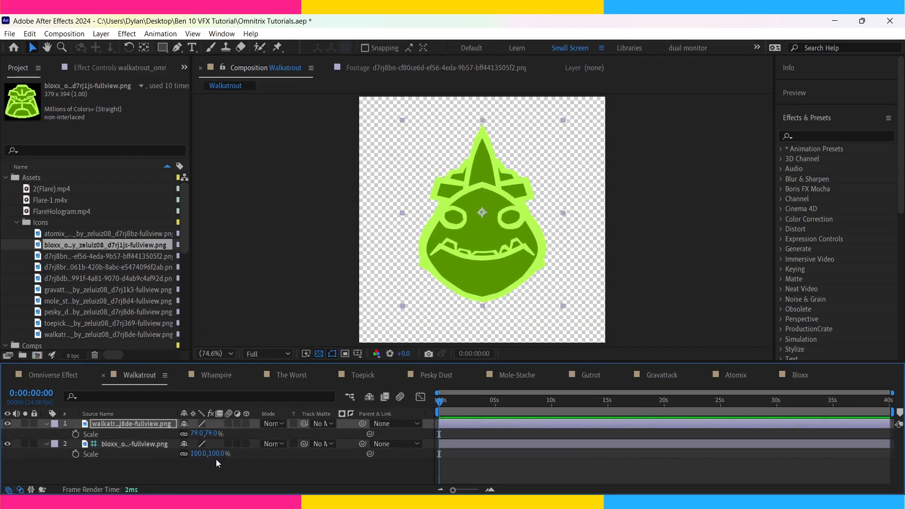
Close all the alien composition timelines, keeping only the Omniverse Effect composition open.
left_click(104, 375)
left_click(104, 375)
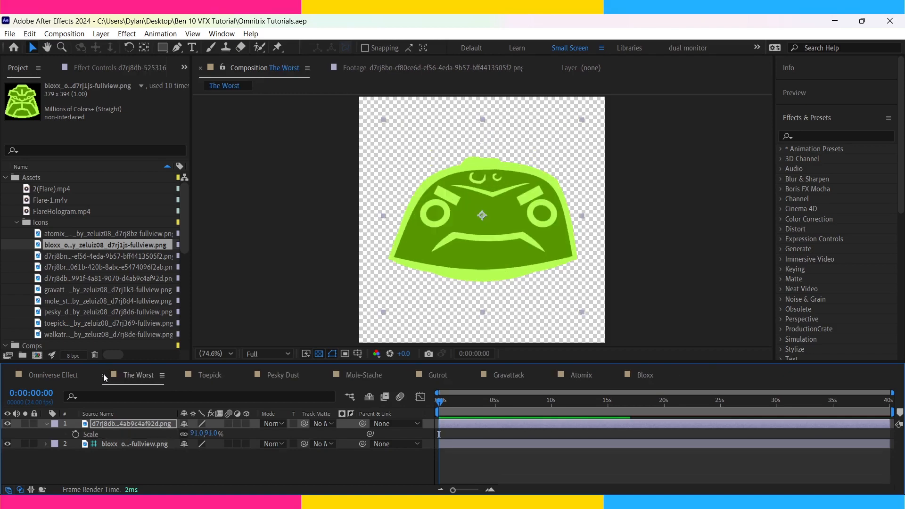
left_click(103, 375)
left_click(103, 375)
left_click(104, 375)
left_click(103, 375)
left_click(103, 375)
left_click(104, 375)
left_click(103, 375)
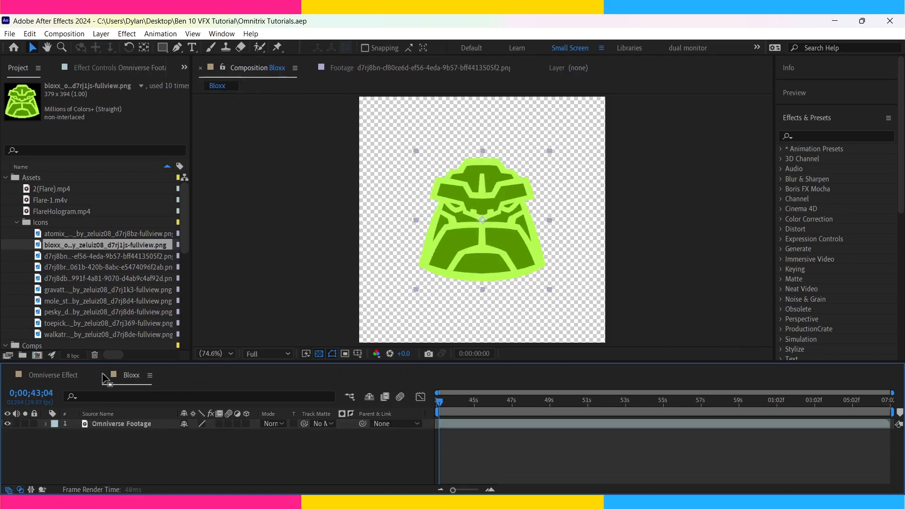
left_click(103, 375)
Create a new 1080 x 1080 composition at 24 fps.
left_click(76, 36)
left_click(80, 45)
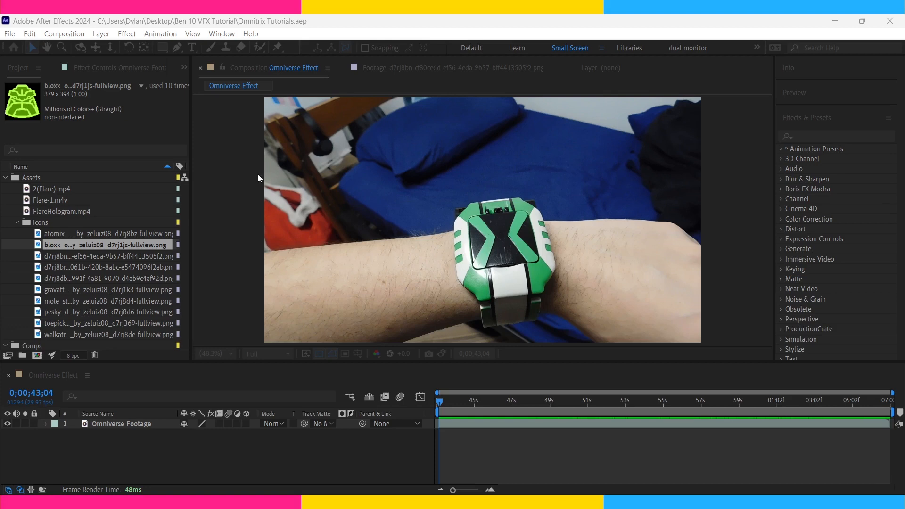
key("Return")
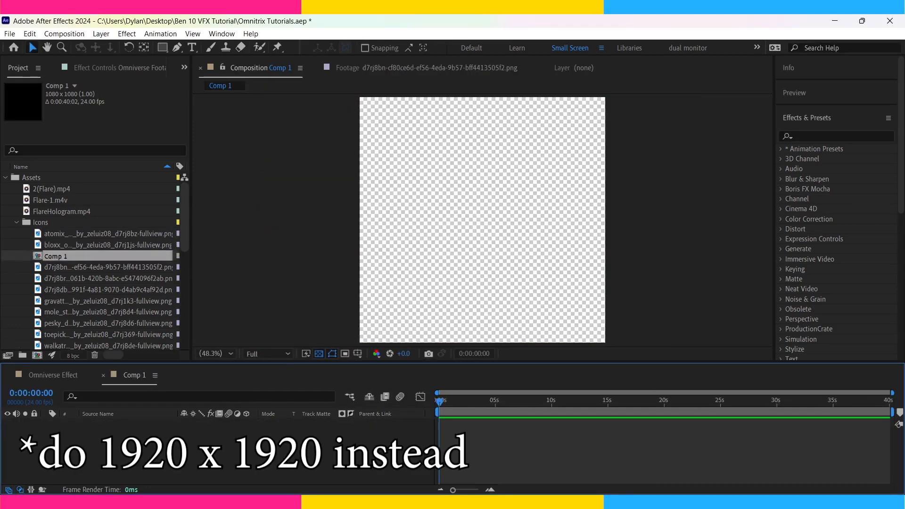
Add a black solid named BackgroundBlack and a lime green solid above it.
key("ctrl+y")
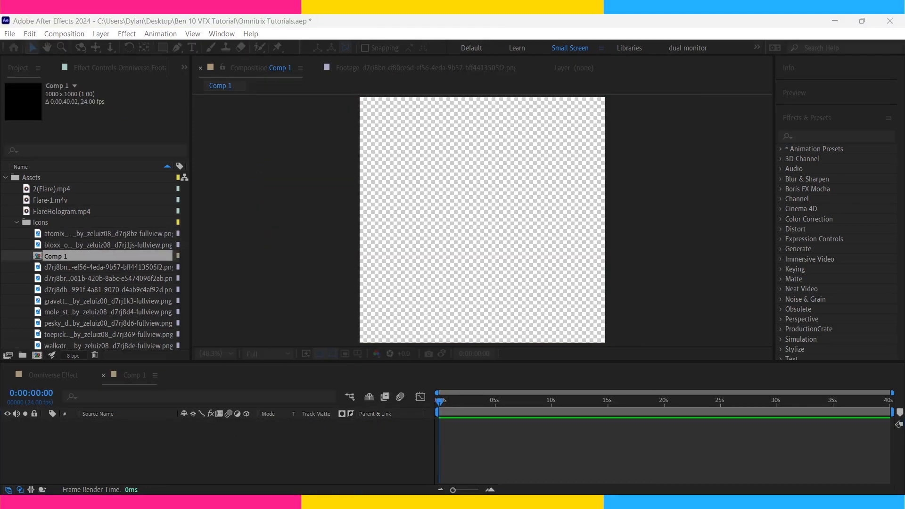
left_click(603, 318)
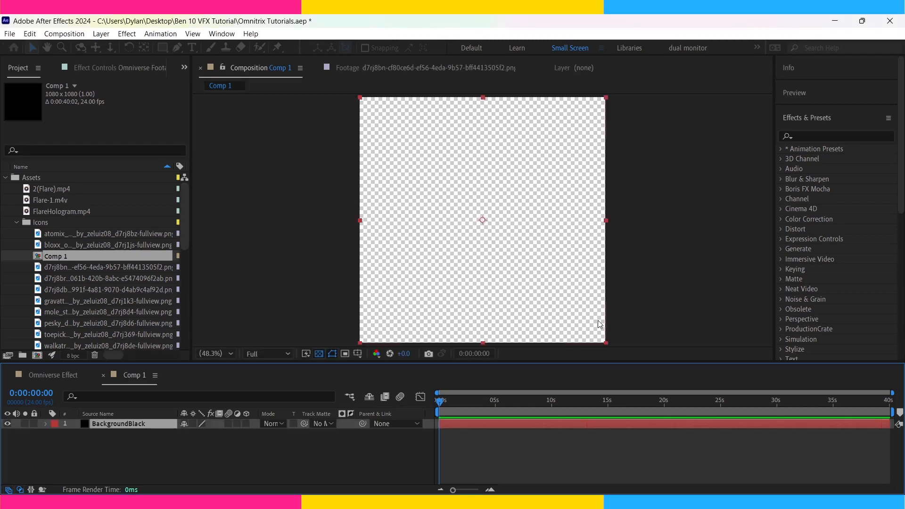
left_click(459, 440)
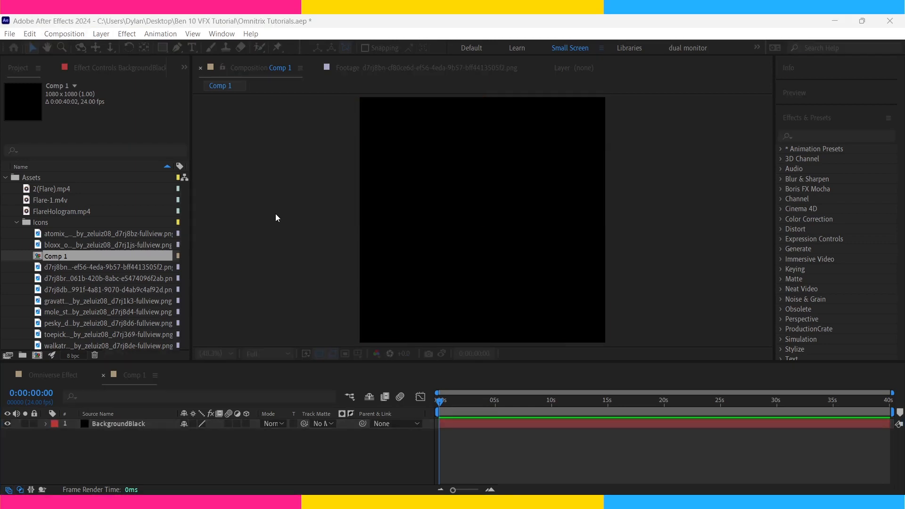
key("Return")
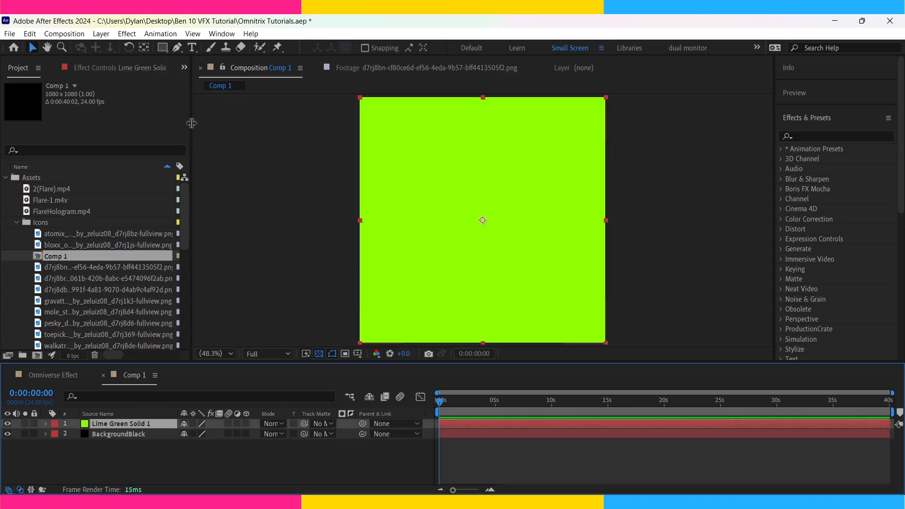
Mask the lime green solid into a ring using a full-size ellipse mask and a smaller duplicate mask set to Subtract.
left_click(162, 48)
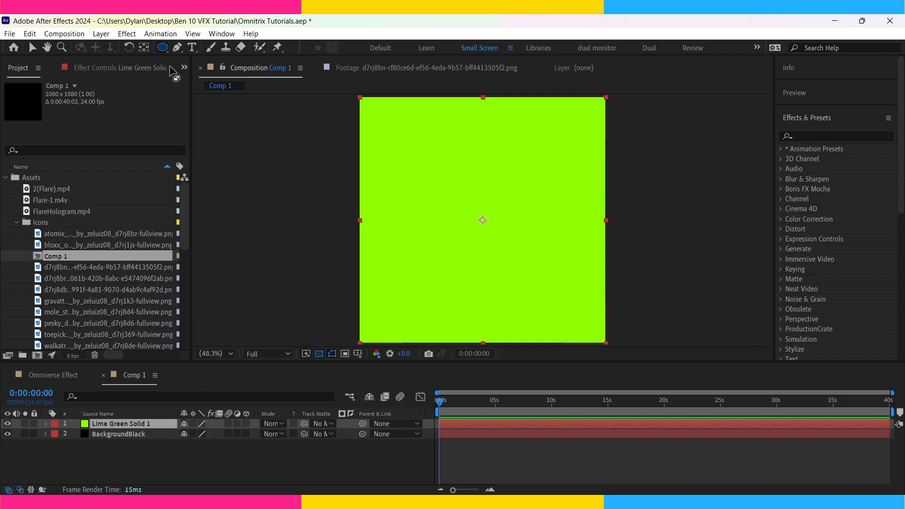
double_click(163, 49)
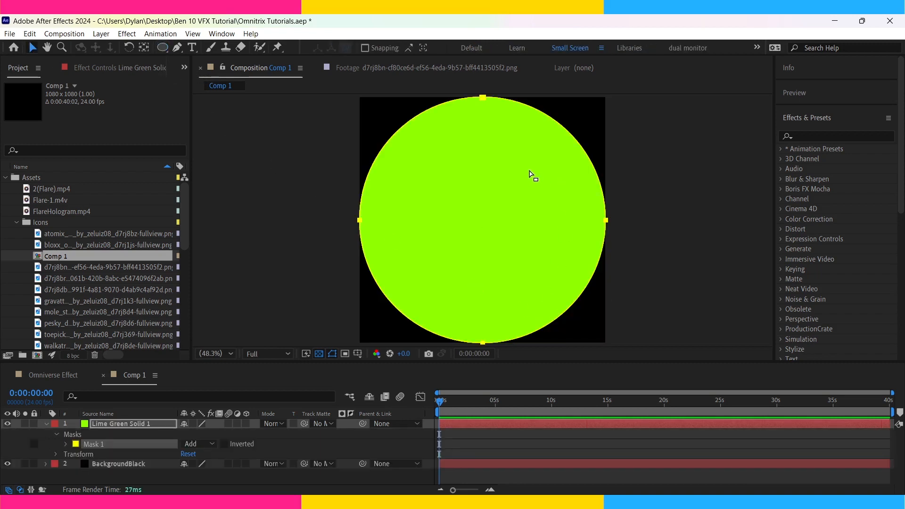
left_click(104, 445)
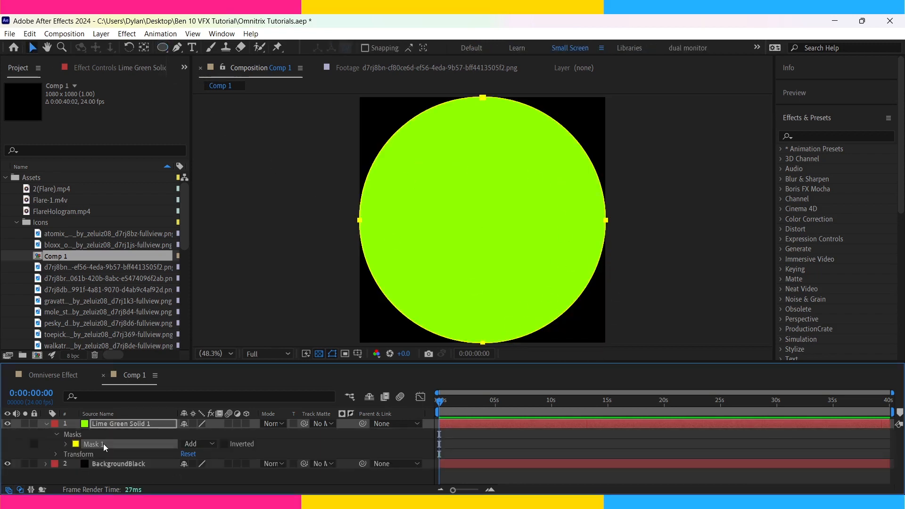
key("ctrl+d")
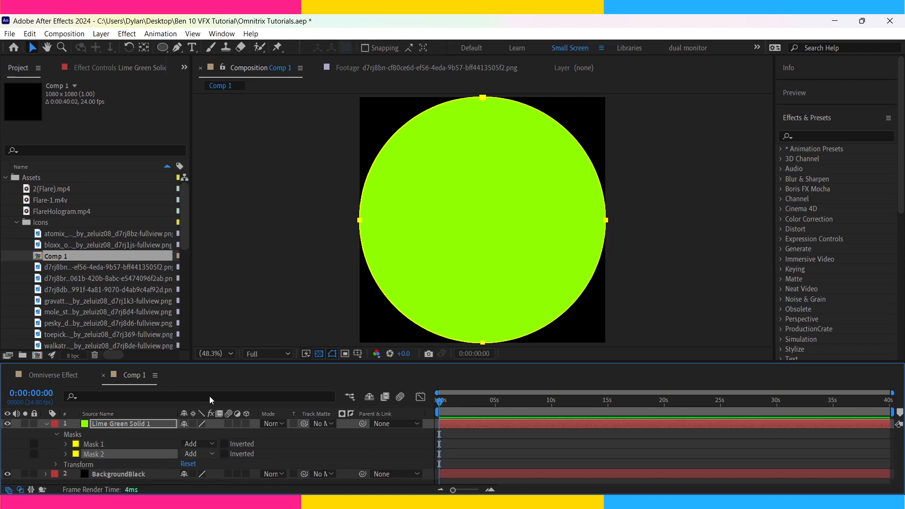
key("s")
key("ctrl+t")
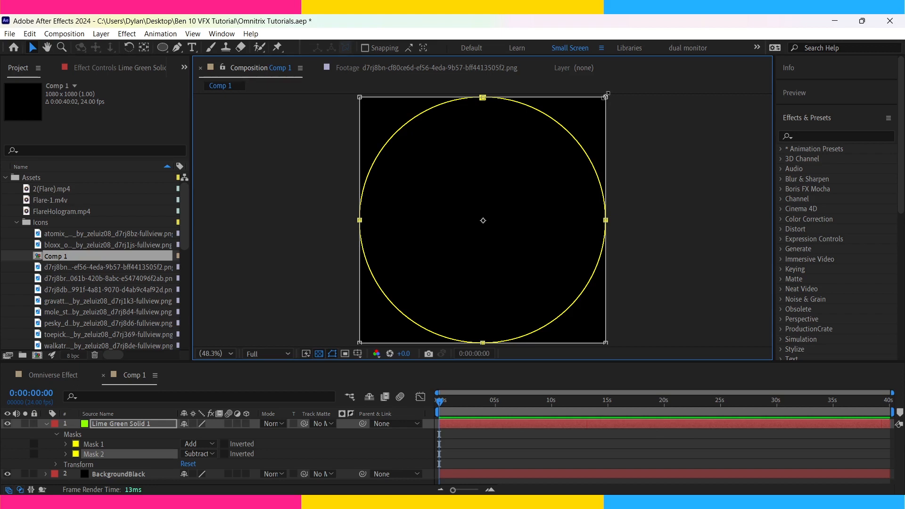
left_click_drag(606, 96, 559, 134)
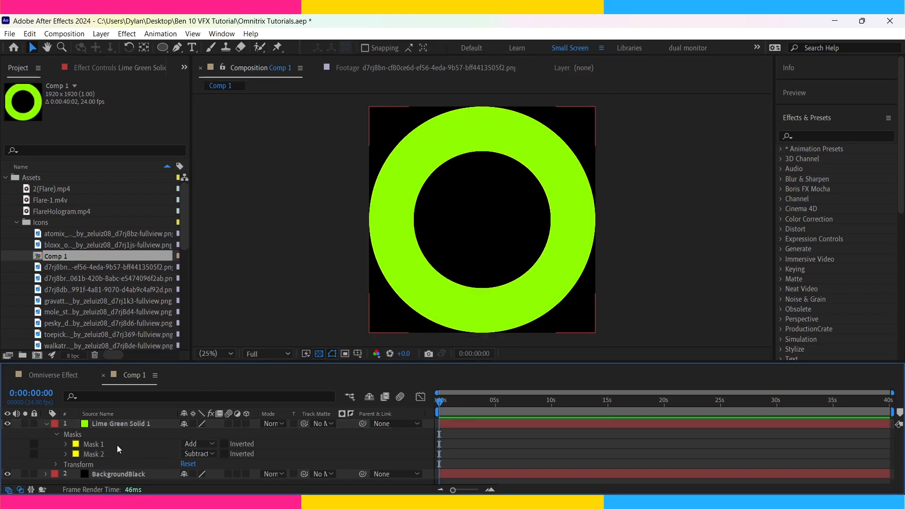
Shrink both masks of the lime green ring together about the centre to about 60% of the composition's width.
left_click(103, 446)
left_click(105, 454, "shift")
key("ctrl+t")
left_click_drag(594, 331, 549, 286)
key("Return")
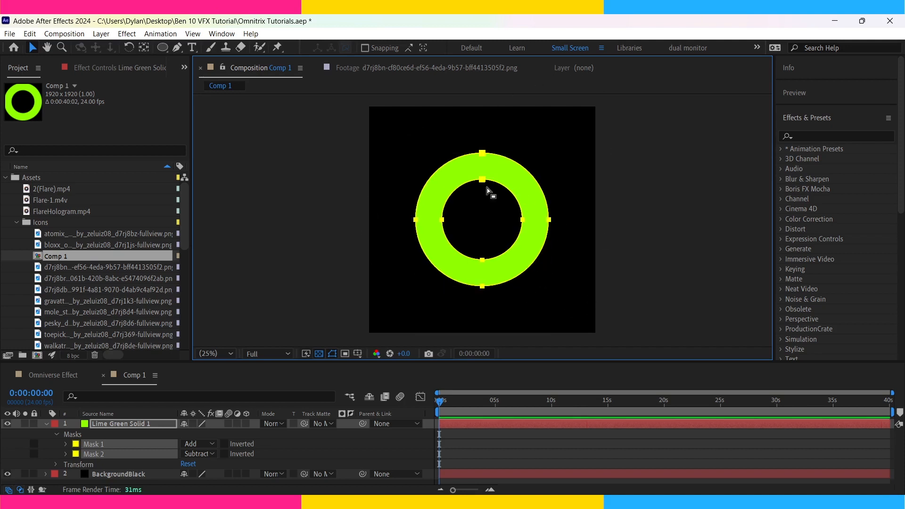
left_click(545, 455)
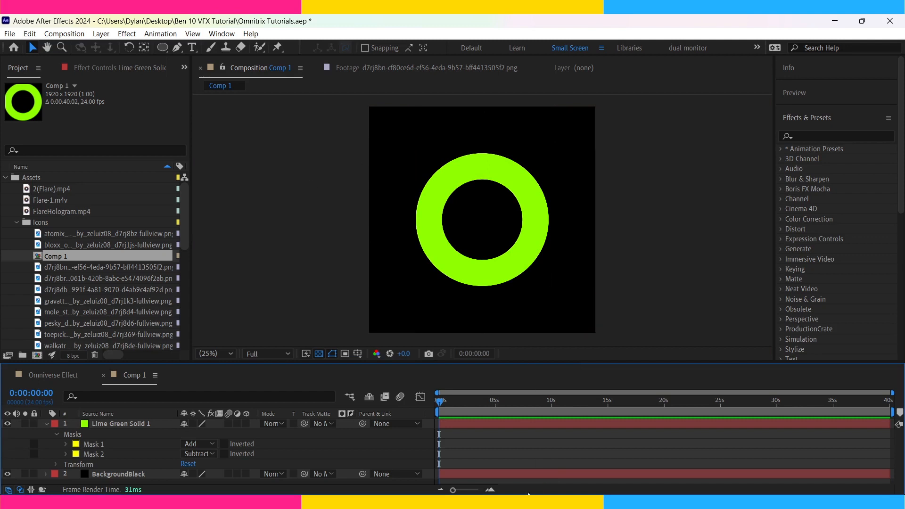
Duplicate the lime green ring layer and change the copy's solid colour to pure green.
left_click(137, 424)
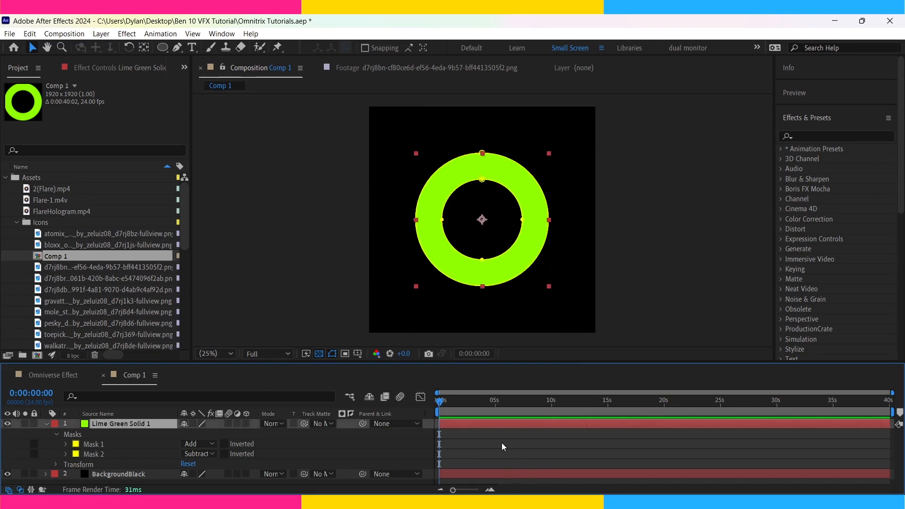
key("ctrl+d")
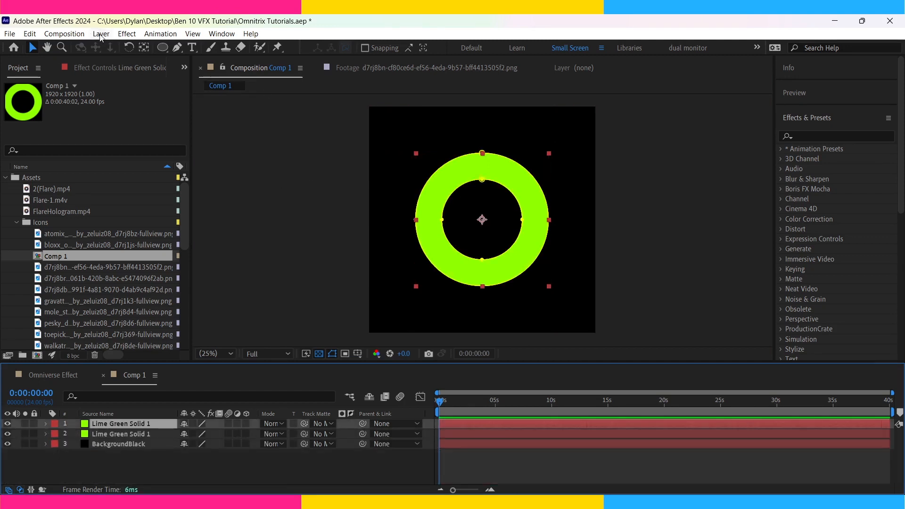
left_click(99, 35)
left_click(153, 56)
left_click(192, 272)
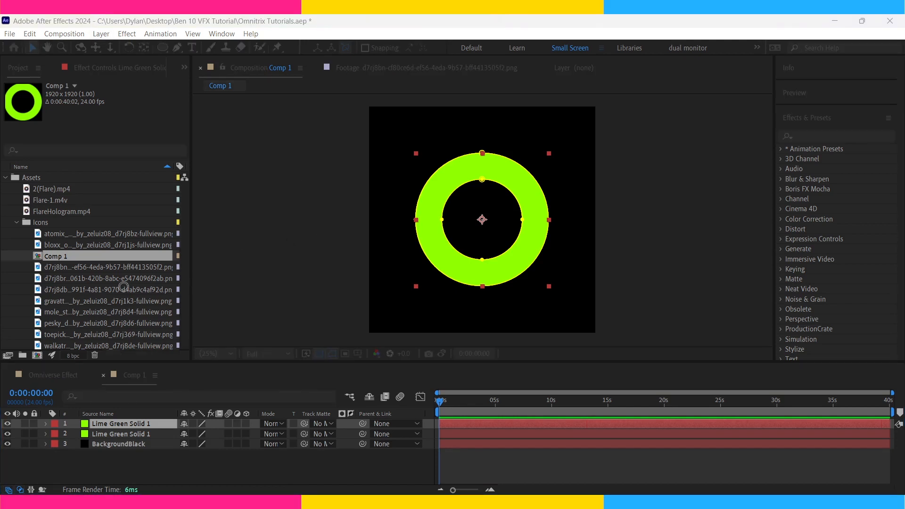
left_click_drag(178, 320, 177, 309)
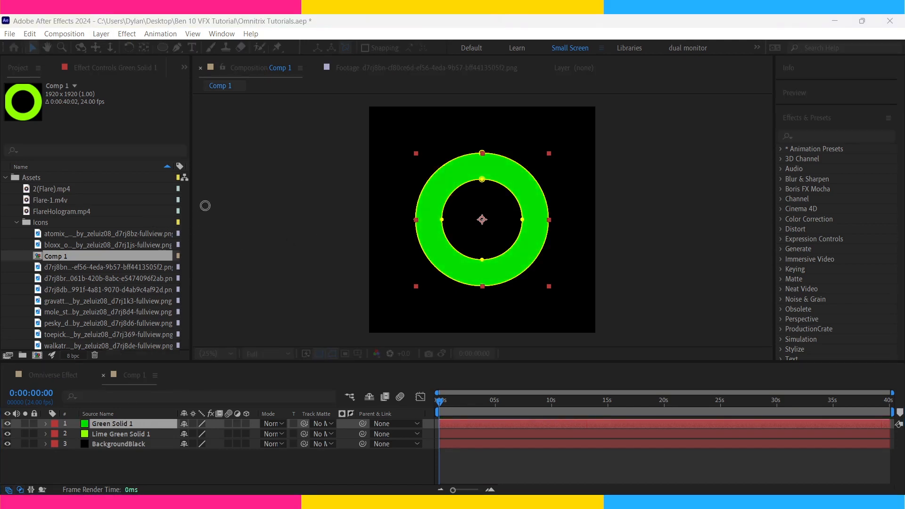
left_click_drag(178, 313, 185, 311)
Cut away the upper half of the pure green ring with a full-size rectangle mask set to Subtract and shortened to the centre line.
left_click(162, 49)
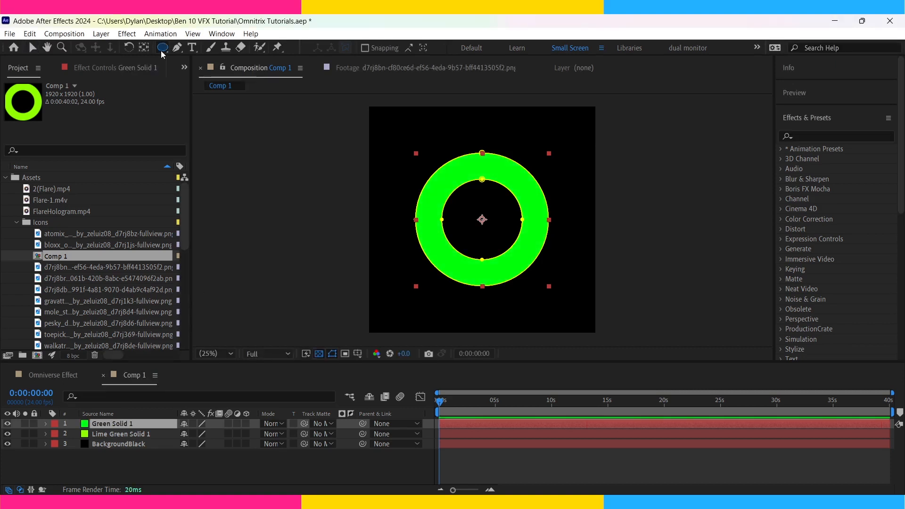
left_click(208, 50)
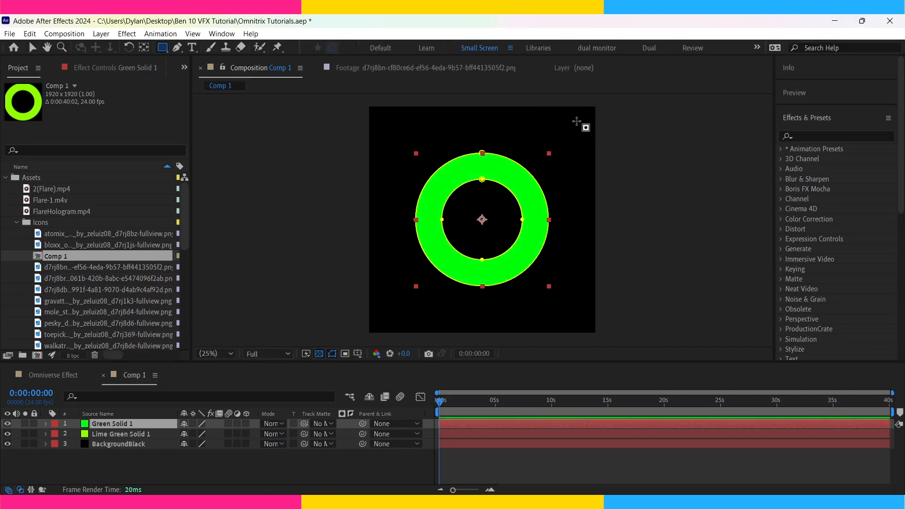
double_click(162, 48)
left_click(199, 462)
left_click(219, 403)
left_click_drag(482, 332, 482, 219)
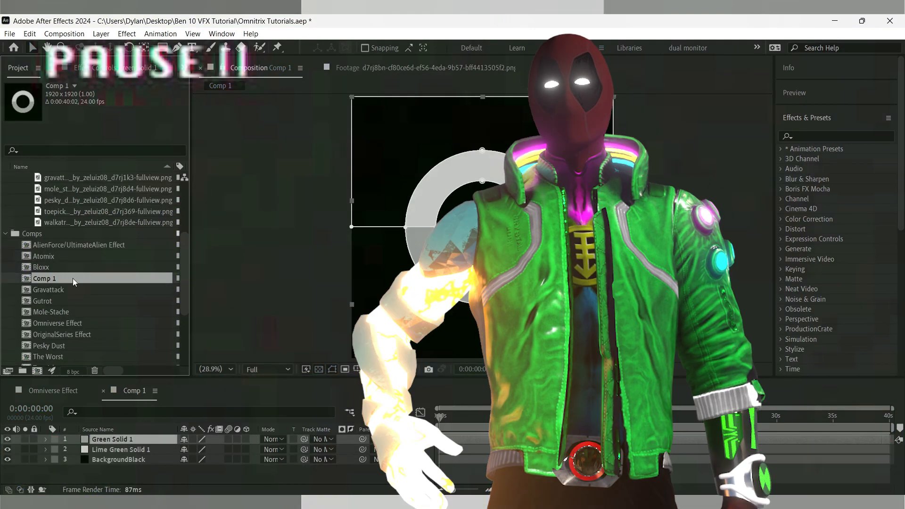
Rename the ring composition Comp 1 as HolographicWheel.
key("Return")
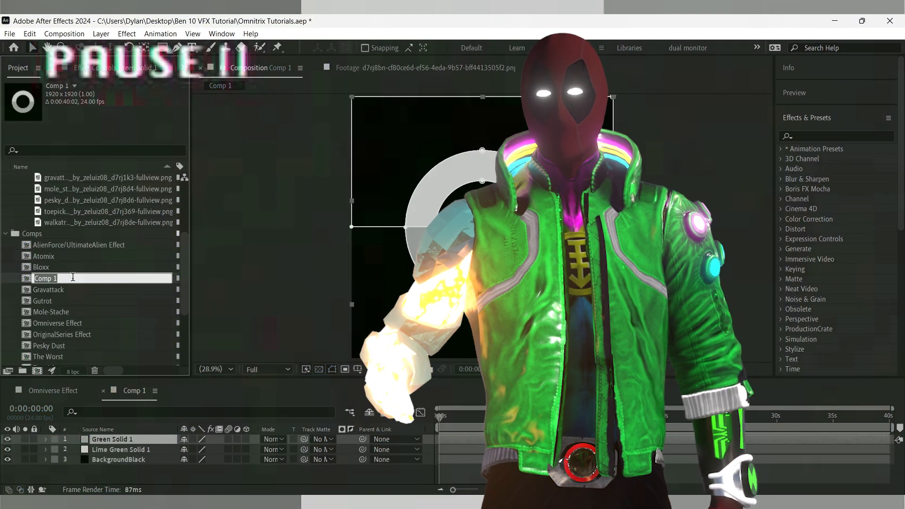
type("Holograp")
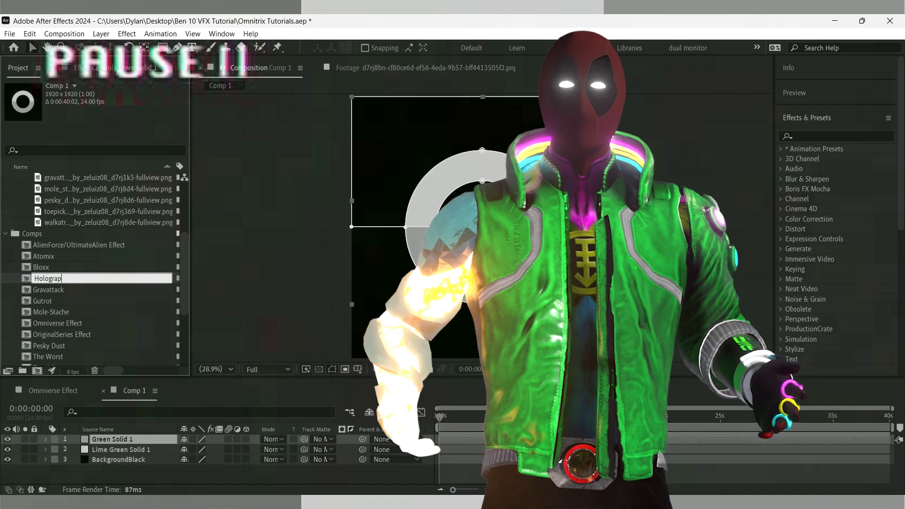
type("hicWheel")
key("Return")
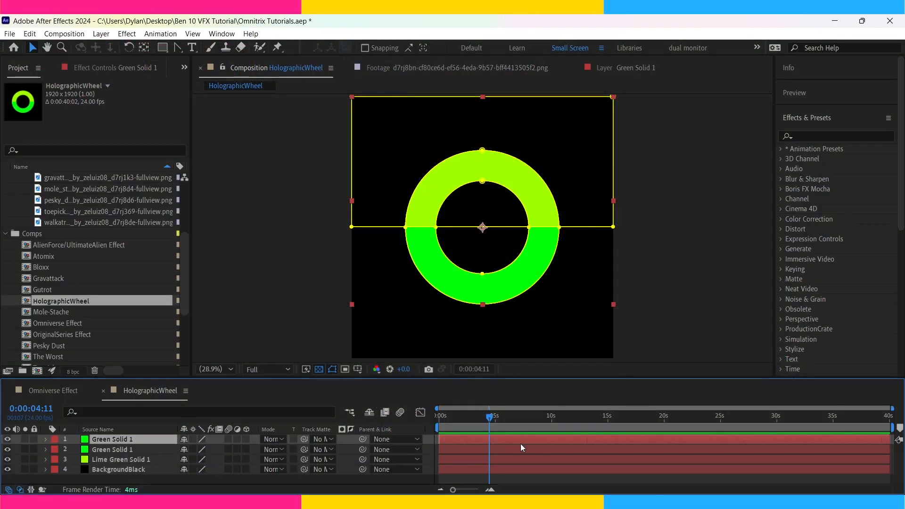
Remove the half-covering rectangle mask from the top copy of the green solid and show its remaining mask paths.
left_click(106, 458)
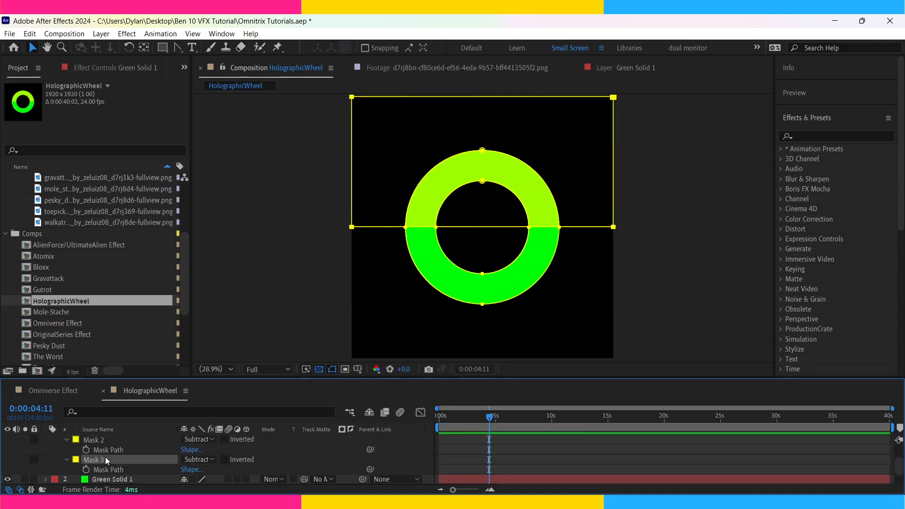
key("Delete")
scroll(502, 448, "up", 2)
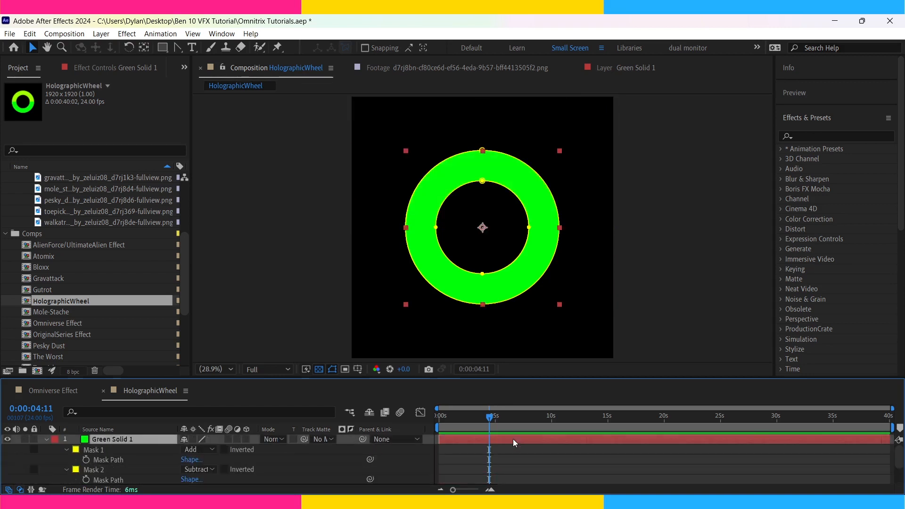
Enlarge the top green ring's outer mask slightly about the centre and shrink its inner mask slightly.
double_click(481, 305)
left_click_drag(559, 305, 576, 312)
double_click(511, 259)
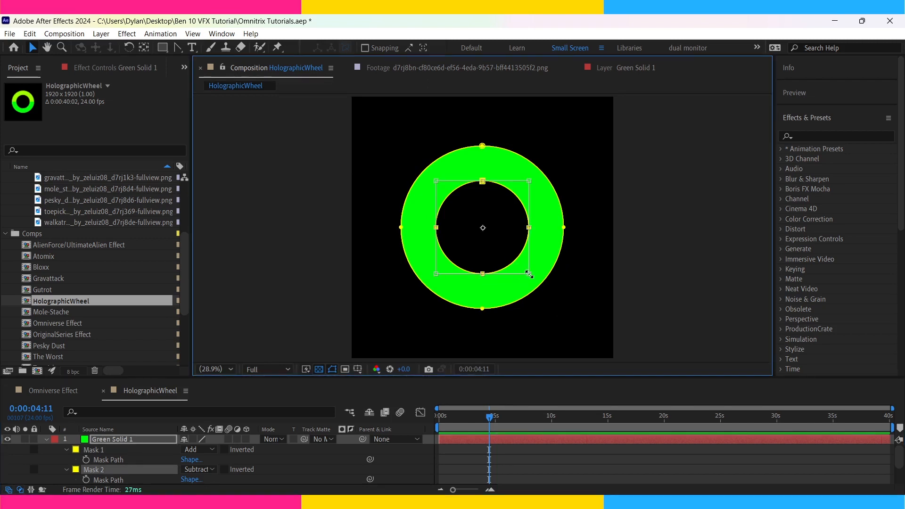
left_click_drag(528, 274, 524, 272)
key("Return")
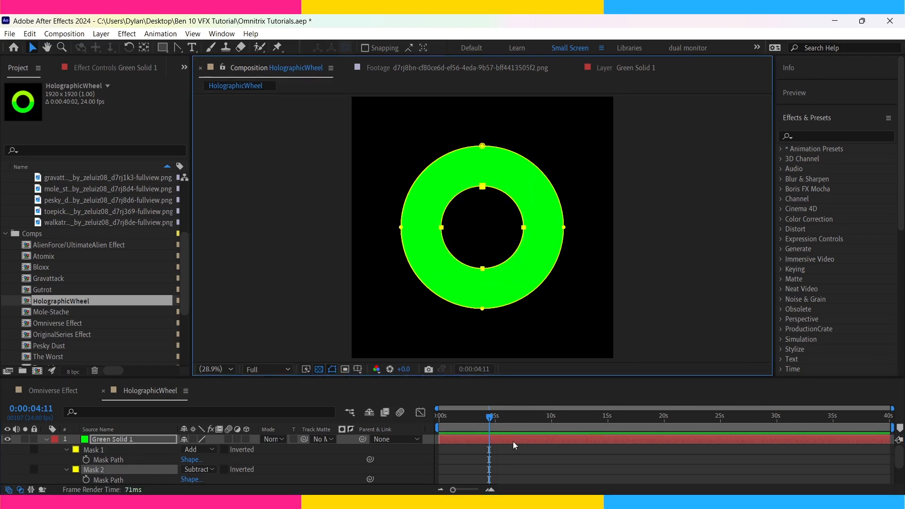
Add a rectangle mask to the top green solid and scale it about the centre to roughly one eighth of the composition's width.
left_click(513, 442)
double_click(162, 52)
key("ctrl+t")
left_click_drag(613, 357, 499, 244)
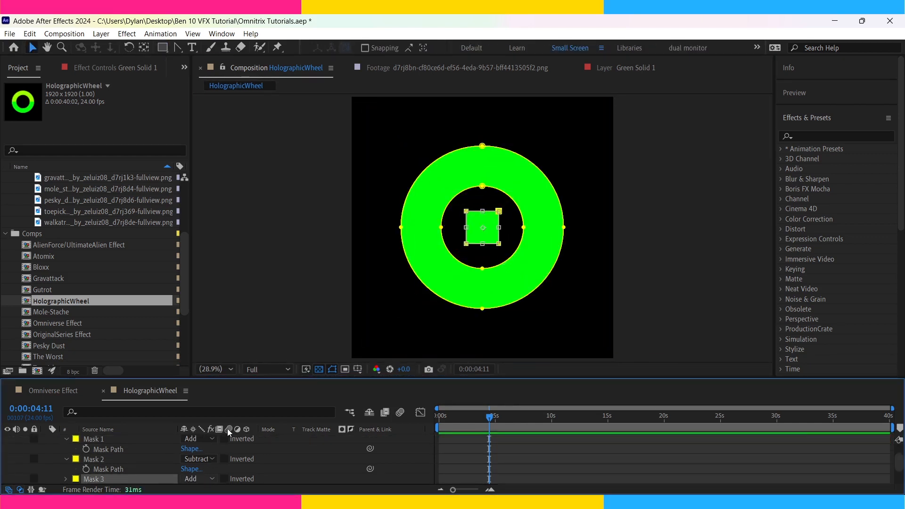
Set the small square mask to Intersect and move it straight up onto the ring's upper band.
left_click(227, 428)
key("shift+Up")
key("shift+Up")
key("shift+Up")
key("shift+Up")
key("shift+Up")
key("shift+Up")
key("shift+Up")
key("shift+Up")
key("shift+Up")
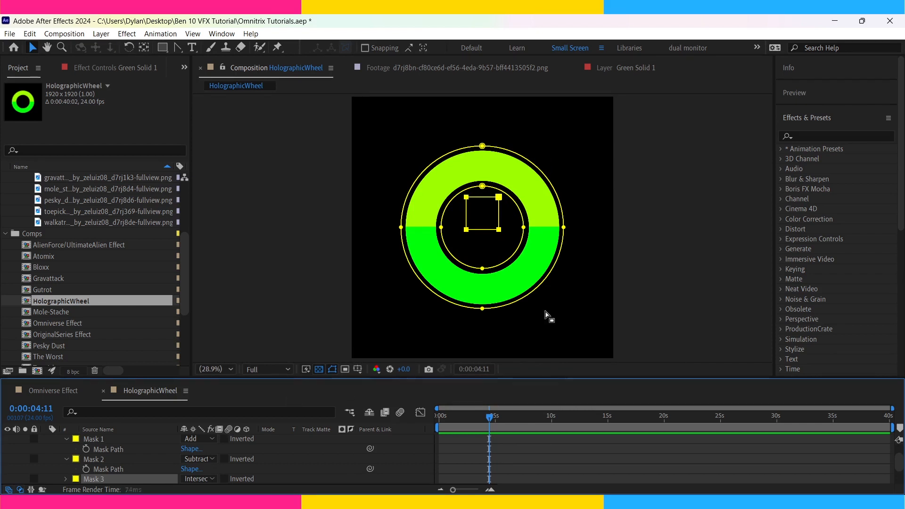
key("shift+Up")
key("shift+Up")
key("shift+Up")
key("shift+Up")
key("shift+Up")
key("shift+Up")
key("shift+Up")
key("shift+Up")
key("shift+Up")
key("shift+Up")
key("shift+Up")
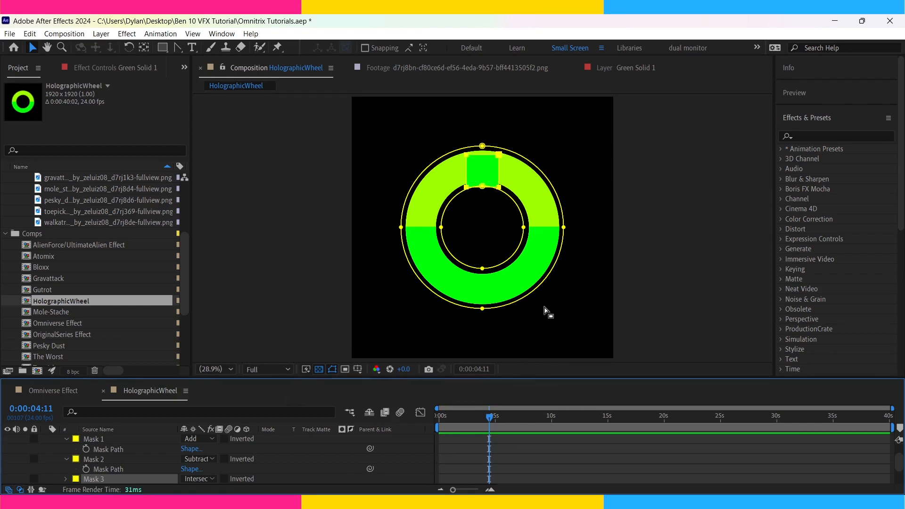
Stretch the square mask vertically until it extends beyond both the outer and inner edges of the ring band.
left_click_drag(501, 218, 492, 248)
scroll(492, 327, "up", 1)
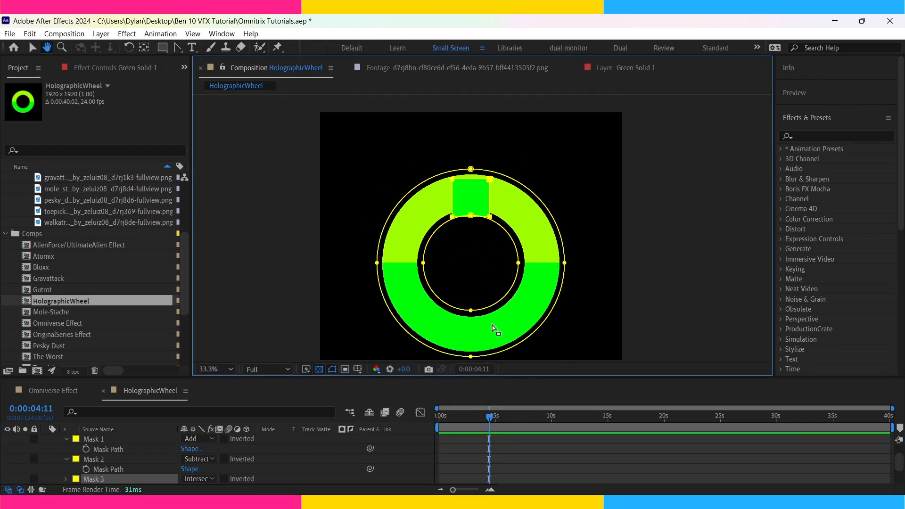
key("slash")
left_click_drag(567, 174, 569, 228)
key("v")
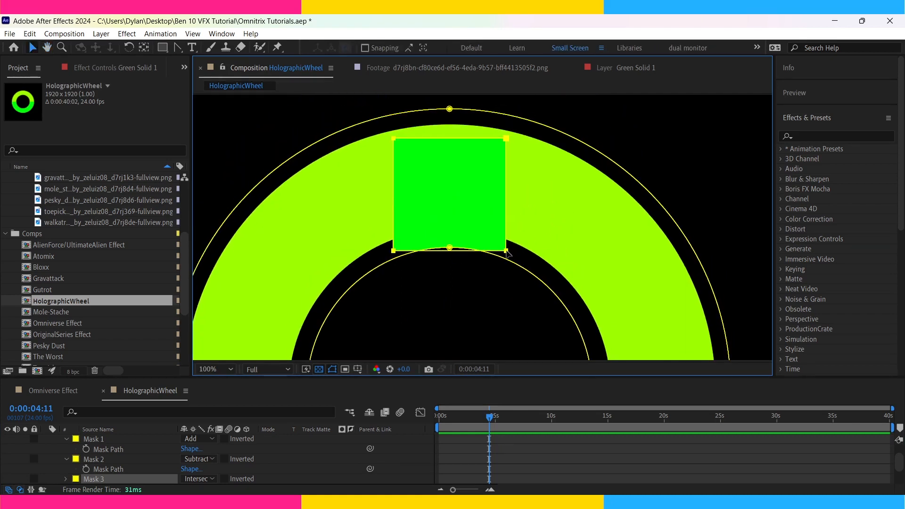
left_click_drag(450, 138, 450, 98)
left_click_drag(450, 257, 450, 272)
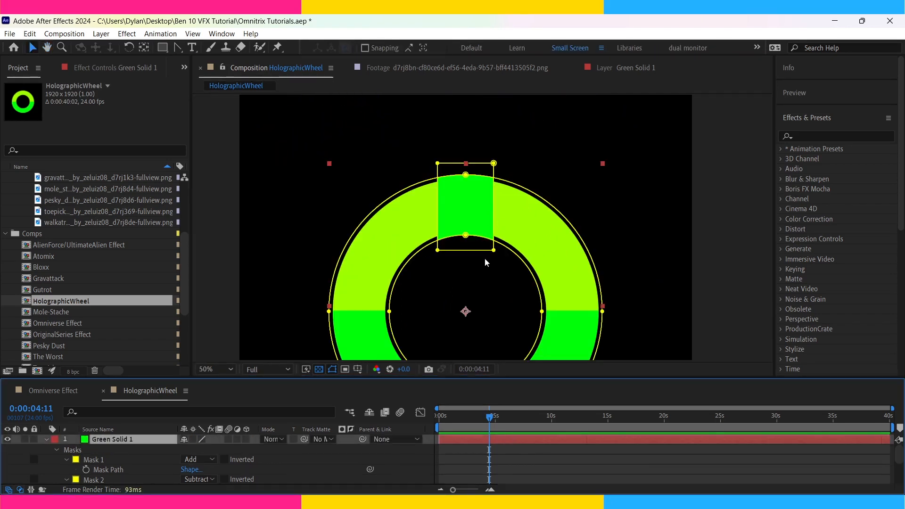
Taper the rectangle mask symmetrically so its outer end is slightly wider than the end facing the ring's centre.
left_click(493, 163)
left_click(438, 163, "shift")
key("ctrl+t")
left_click_drag(438, 163, 434, 163)
double_click(503, 257)
double_click(495, 251)
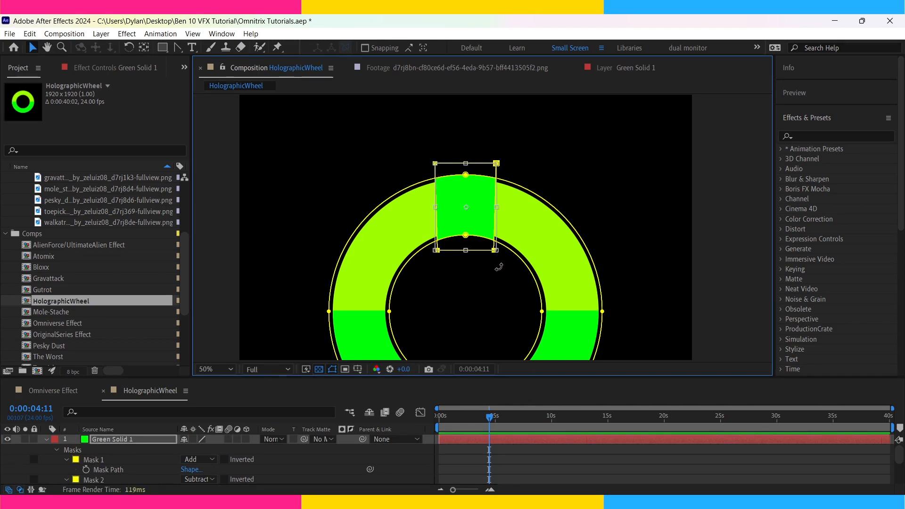
key("F2")
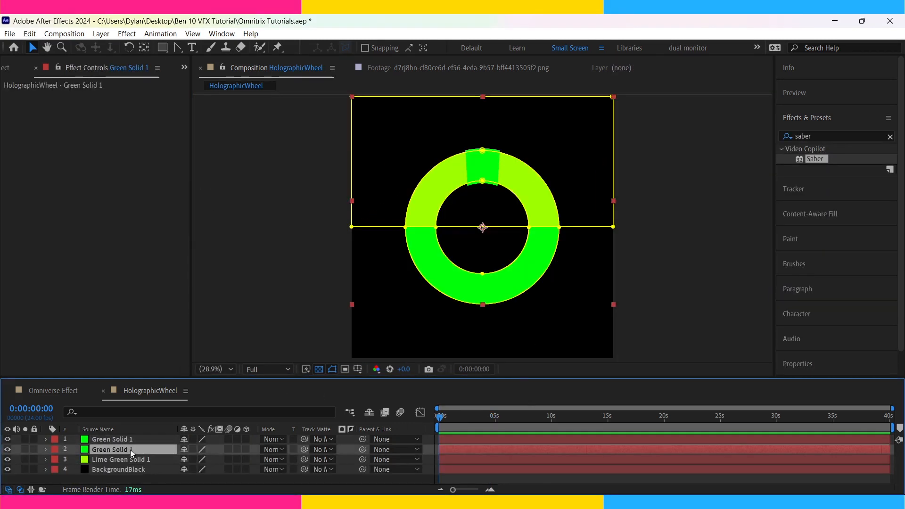
Duplicate both green solid layers and precompose the half-ring copy as GreenSemiCircle and the segment copy as RectangleSelector.
left_click(128, 440, "shift")
key("ctrl+d")
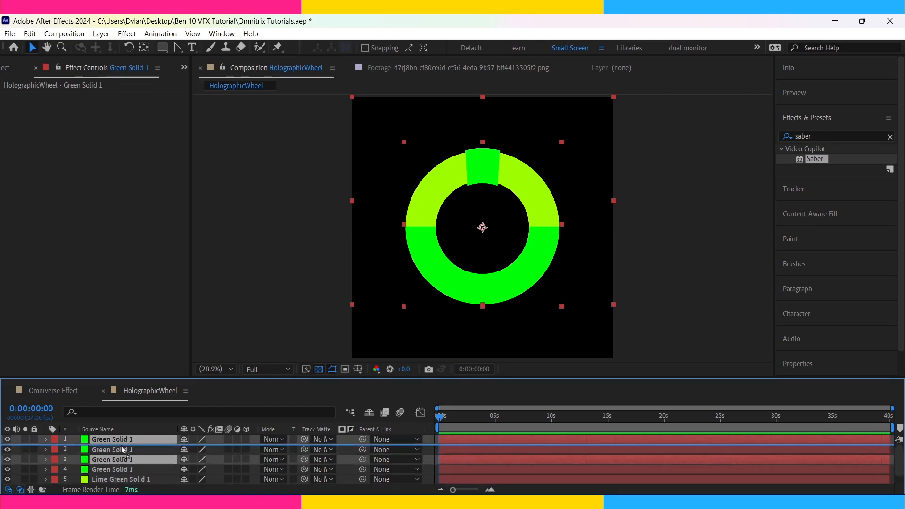
left_click(115, 450)
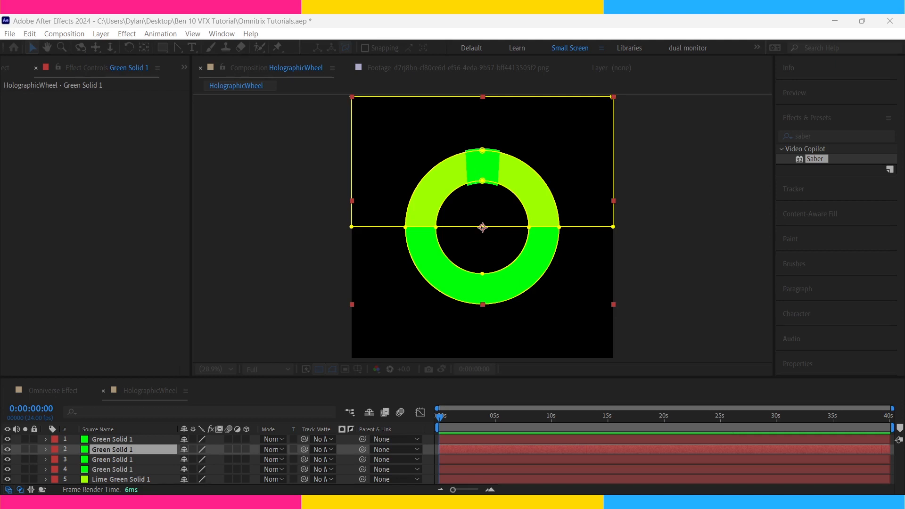
key("Return")
left_click(412, 270)
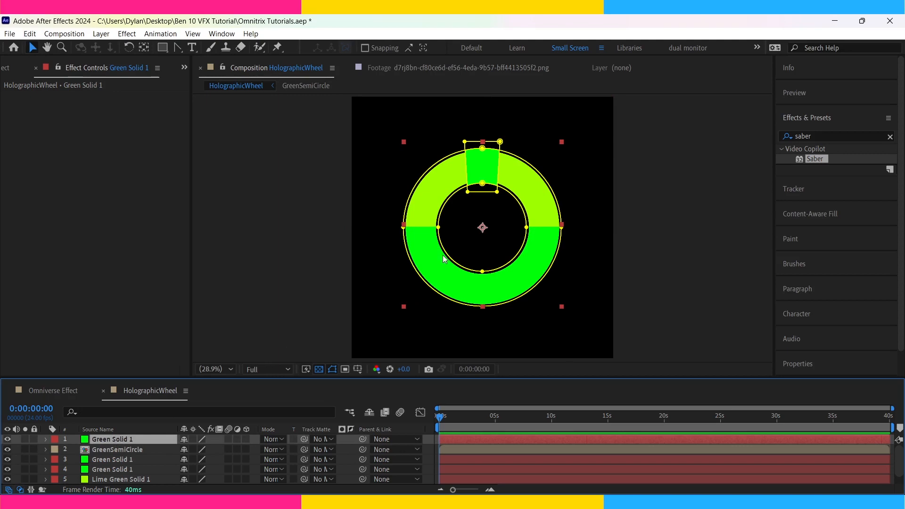
key("ctrl+shift+c")
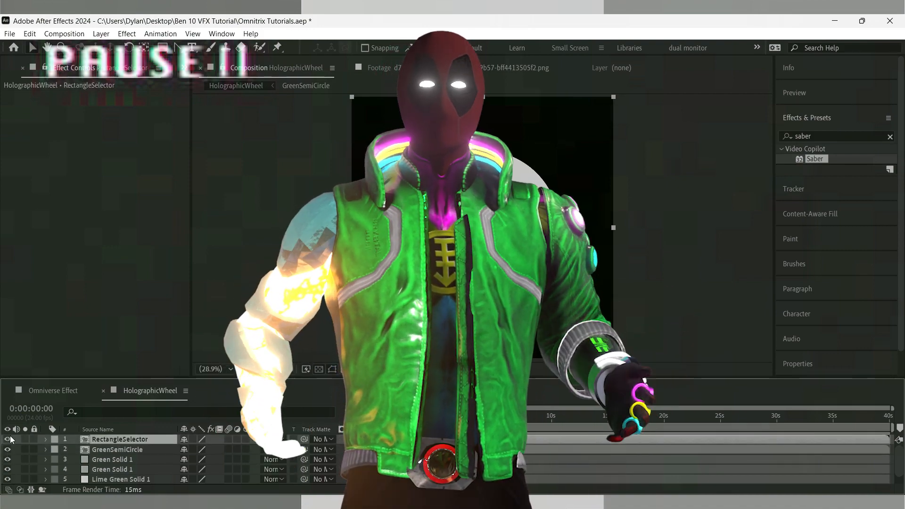
Apply Find Edges with Invert enabled to GreenSemiCircle and auto-trace the half-ring outline into a mask.
left_click(800, 135)
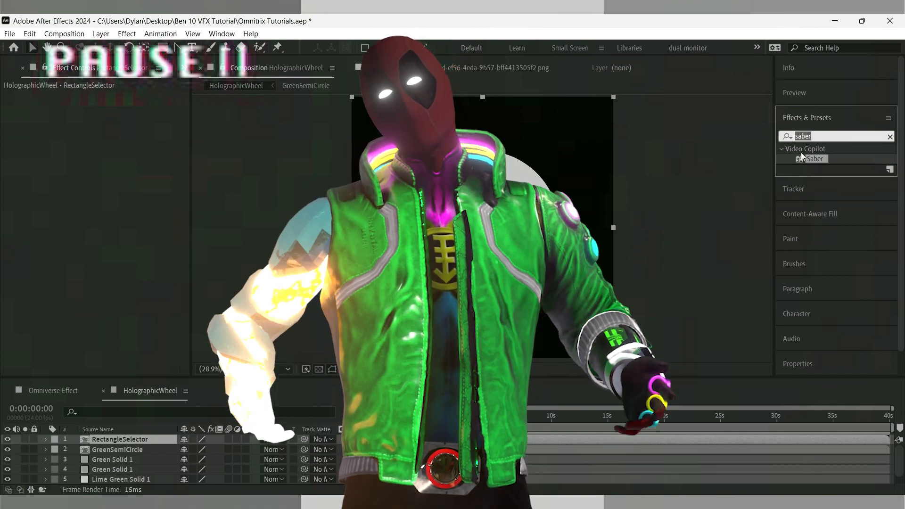
type("find")
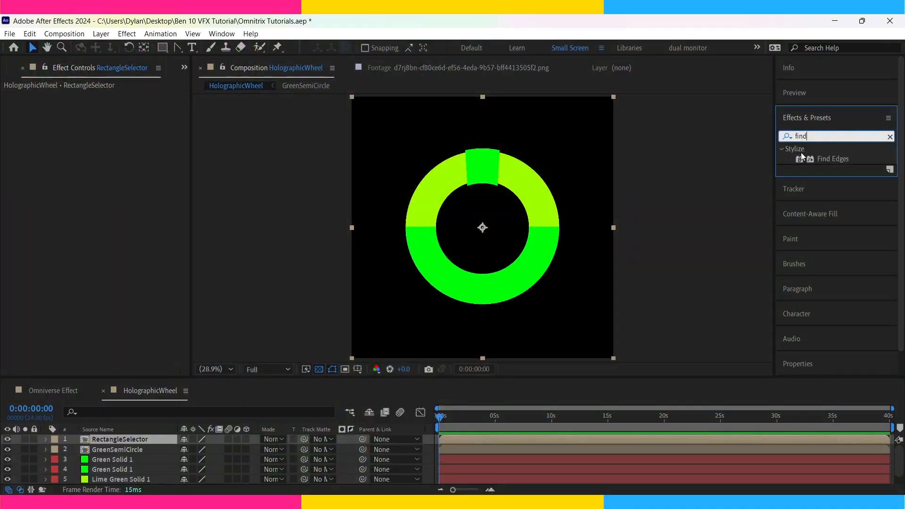
left_click_drag(829, 159, 474, 451)
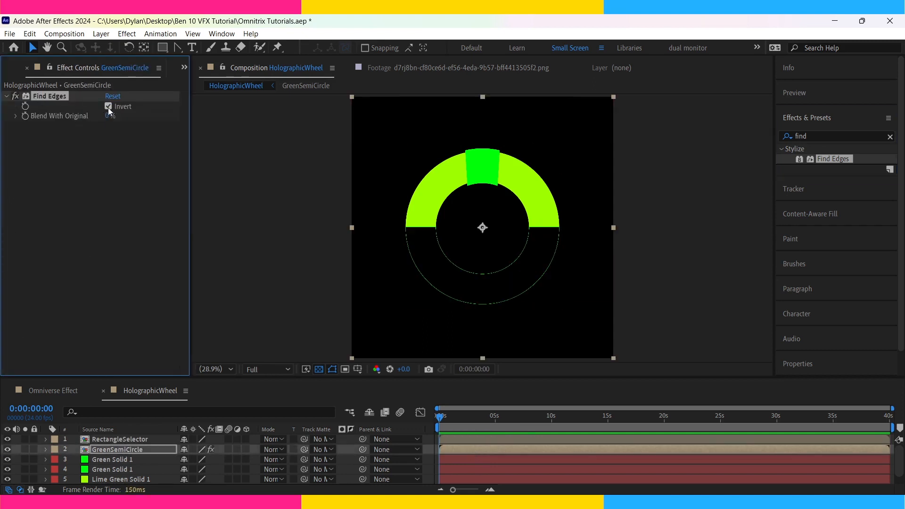
left_click(527, 450)
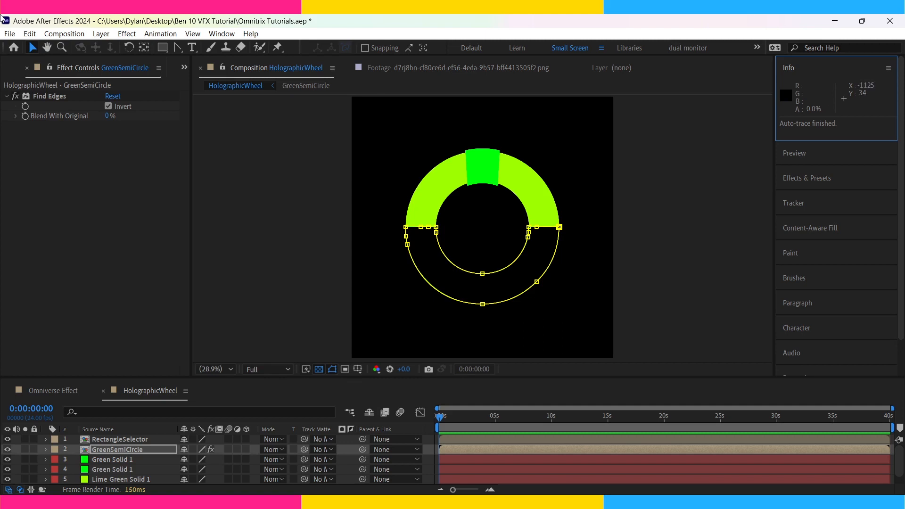
Turn off Find Edges on GreenSemiCircle and apply the Saber effect to the layer.
left_click(15, 97)
left_click(824, 177)
left_click(830, 137)
type("saber")
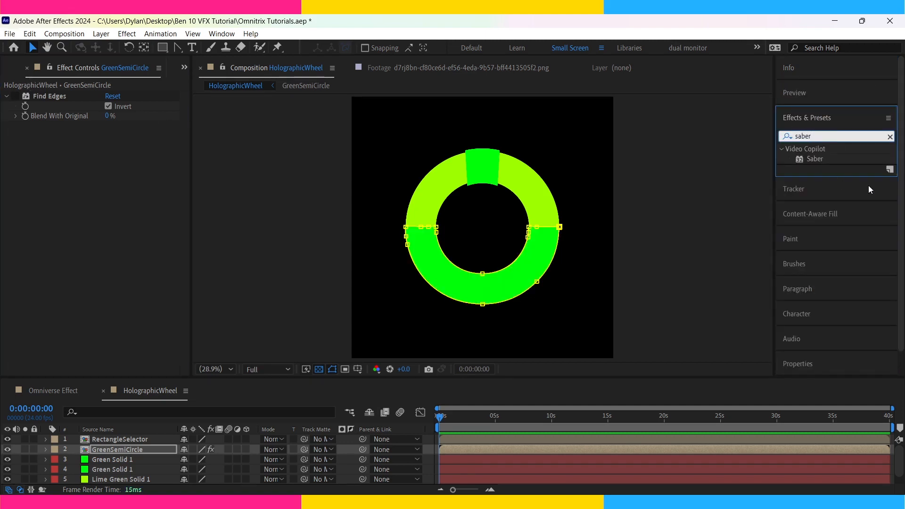
double_click(839, 160)
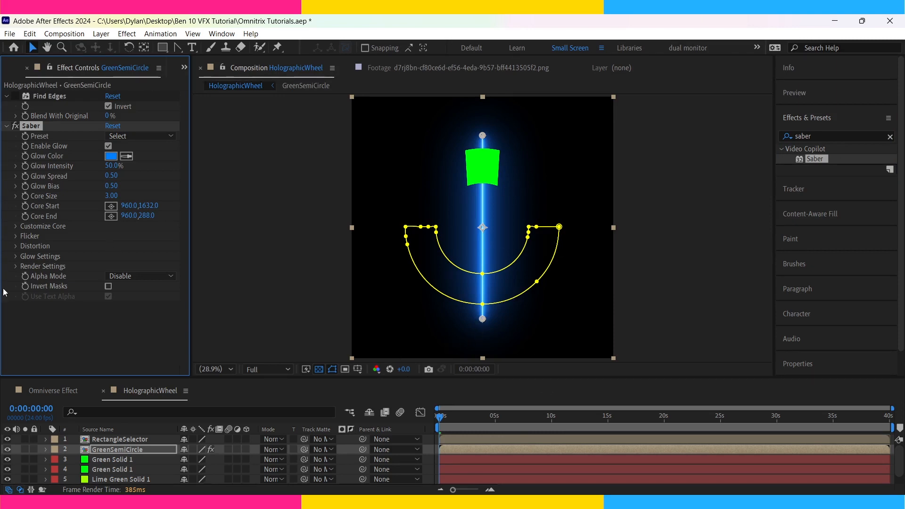
Set Saber's Composite Settings to Transparent and its Core Type to Layer Masks.
left_click(15, 267)
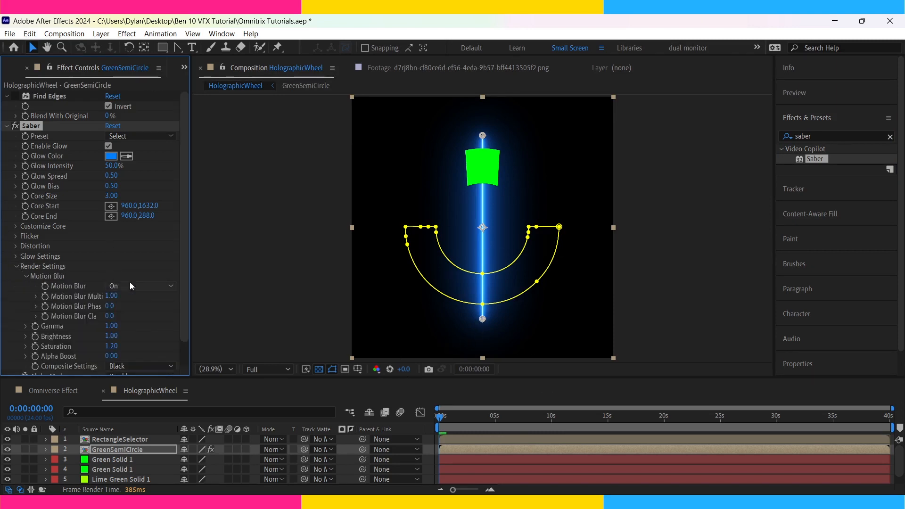
left_click(149, 371)
left_click(138, 379)
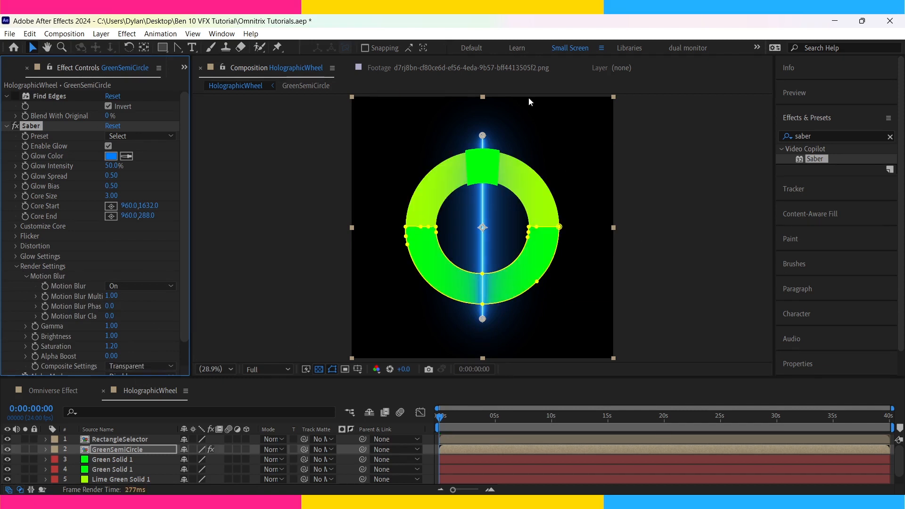
left_click(16, 226)
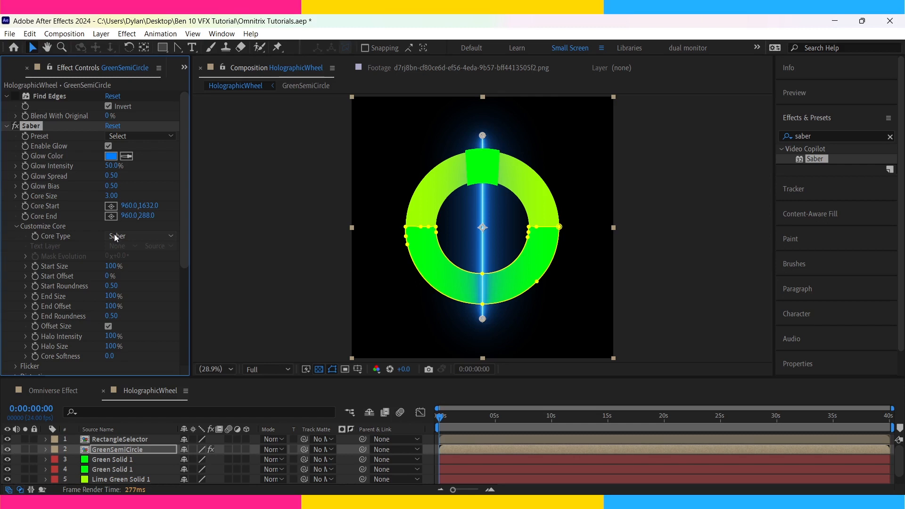
left_click(137, 258)
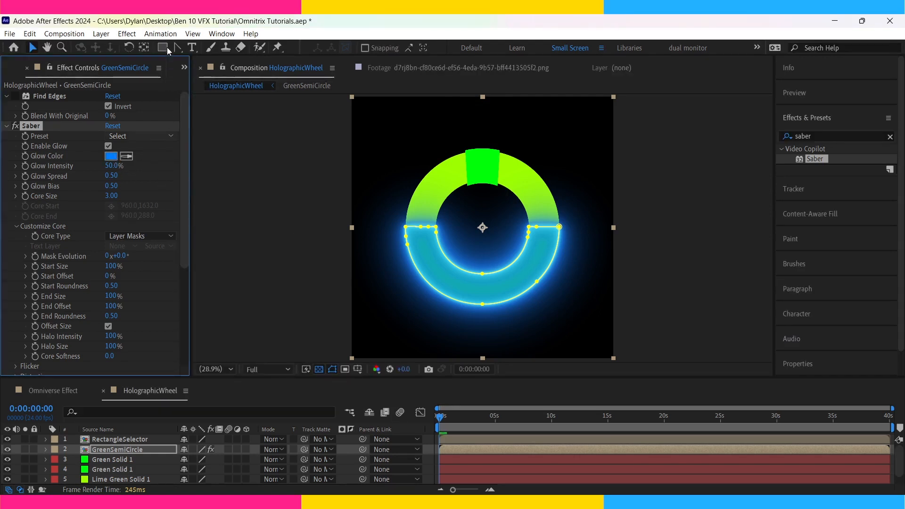
Give Saber the Default preset with a bright green glow colour and a Core Size of 2.00.
left_click(179, 251)
left_click(160, 73)
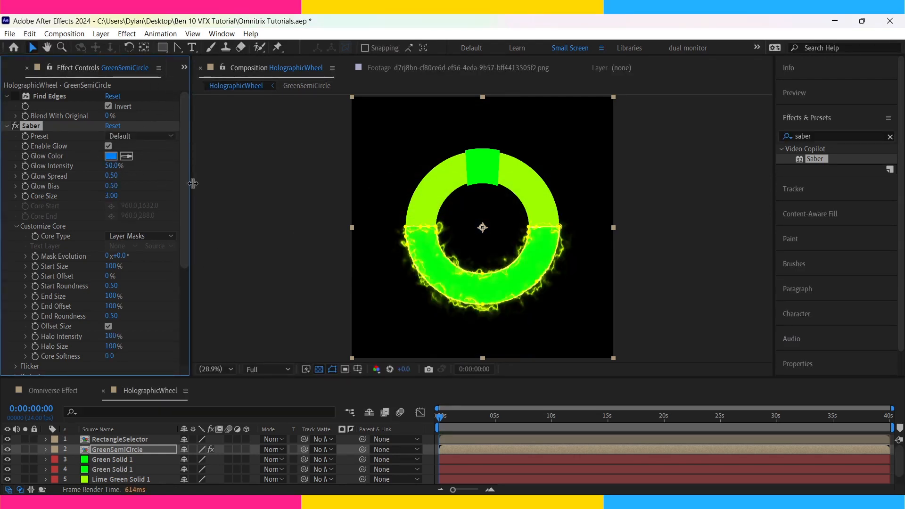
left_click(111, 157)
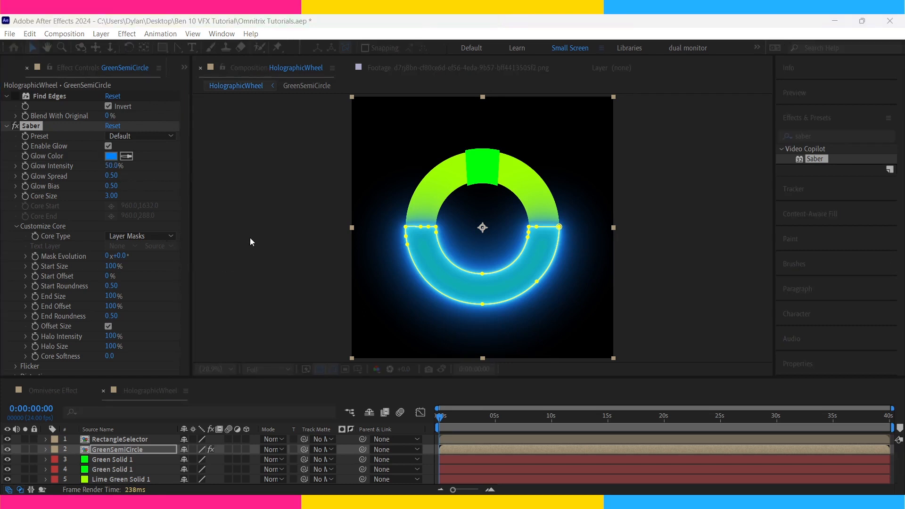
left_click(471, 165)
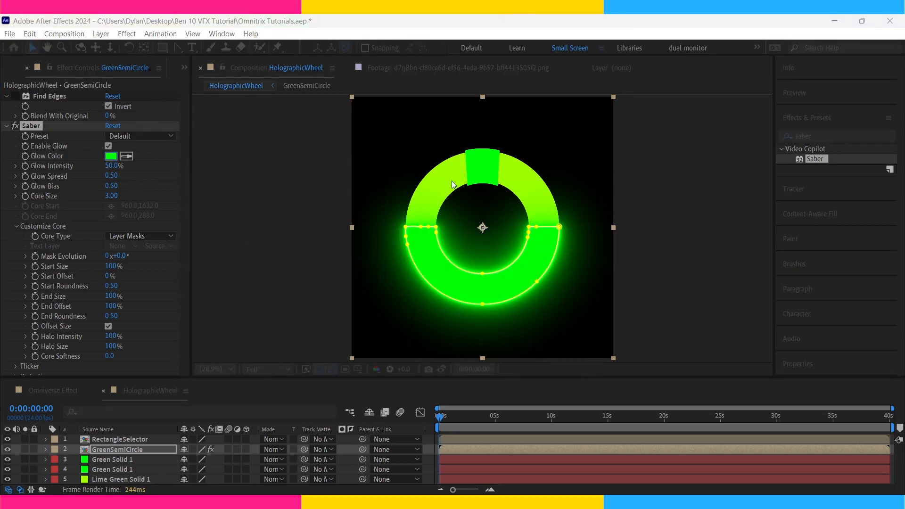
left_click(285, 215)
left_click(369, 490)
left_click_drag(111, 195, 123, 235)
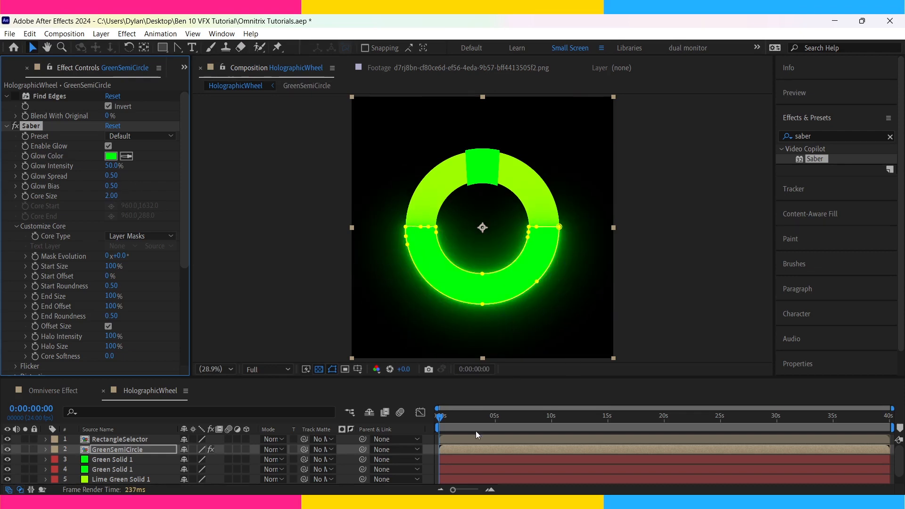
Delete the surplus points along the straight edges of GreenSemiCircle's traced mask.
left_click(369, 490)
scroll(482, 227, "up", 3)
left_click(747, 227)
left_click(667, 227)
key("Delete")
scroll(612, 264, "down", 1)
left_click(561, 243)
key("Delete")
left_click(577, 321)
key("Delete")
left_click_drag(519, 283, 517, 227)
left_click(478, 297)
key("ctrl+z")
key("ctrl+z")
key("ctrl+z")
key("ctrl+z")
left_click(672, 343)
key("shift+slash")
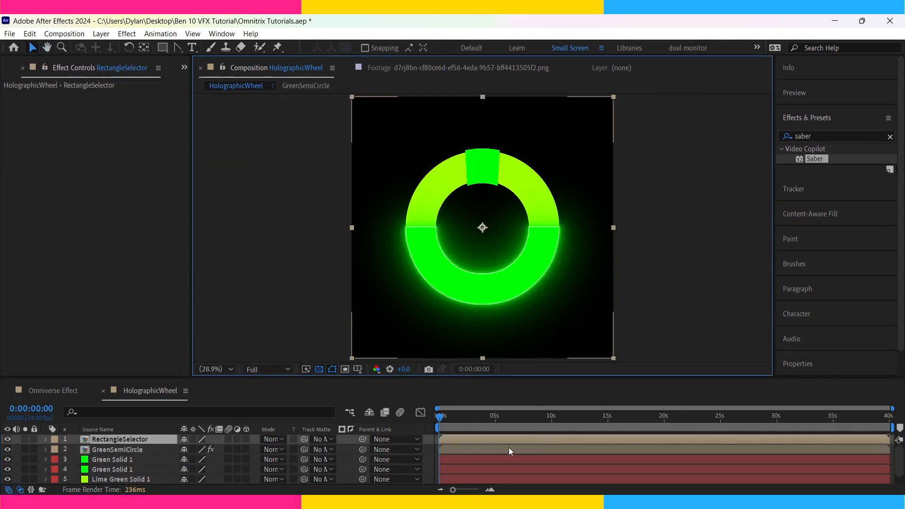
Apply Tint to GreenSemiCircle and map both black and white to the lime green sampled from the upper half of the ring.
left_click(520, 450)
left_click(827, 157)
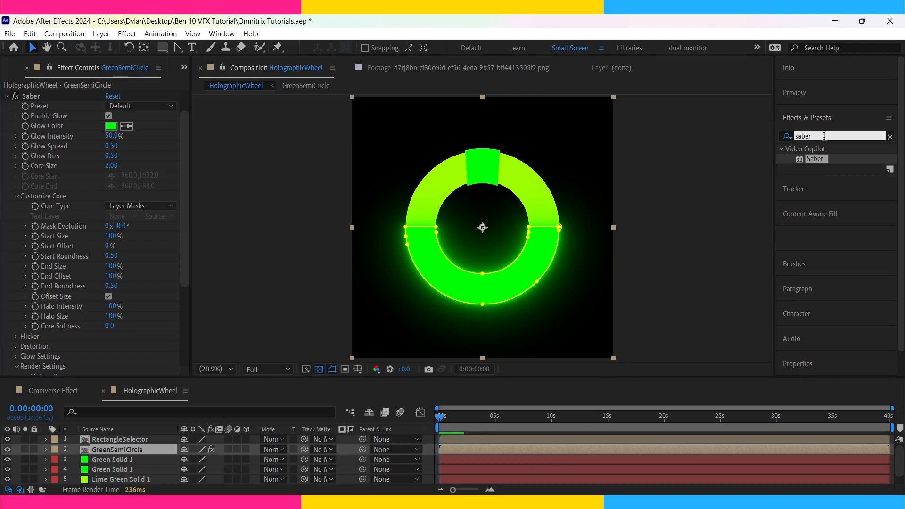
type("tint")
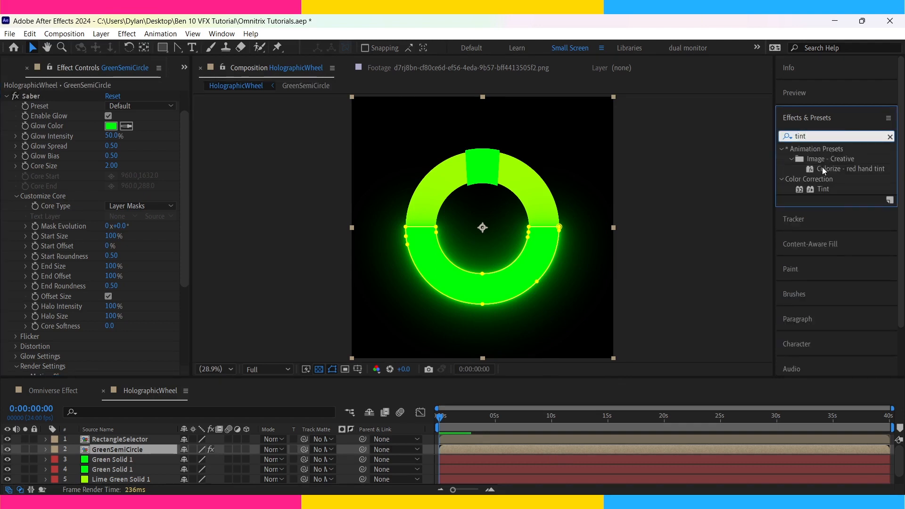
double_click(820, 189)
left_click(453, 161)
left_click(524, 446)
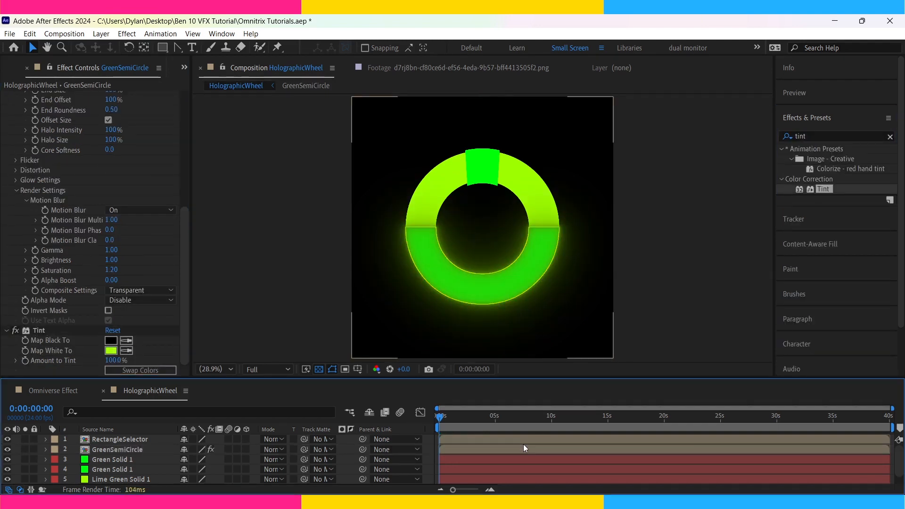
left_click(126, 340)
left_click(455, 167)
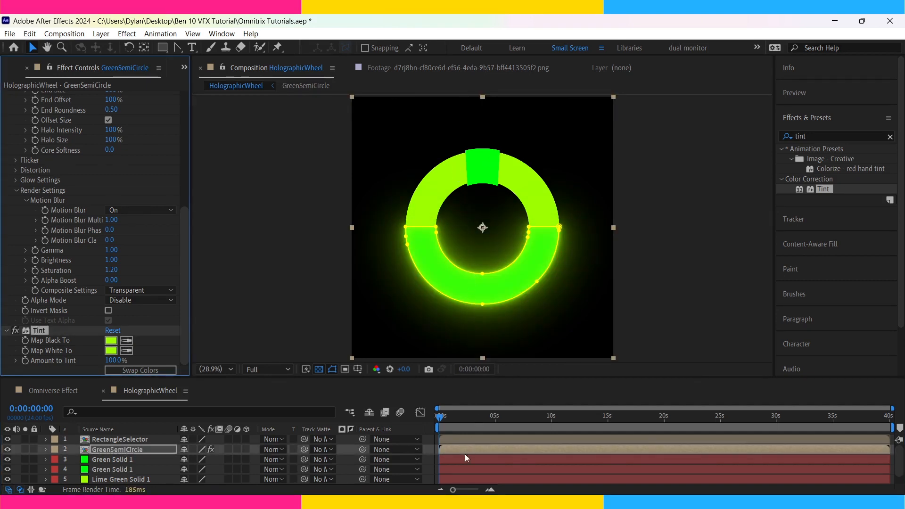
Auto-trace the outline of RectangleSelector with inverted Find Edges, and turn Find Edges off.
left_click(466, 440)
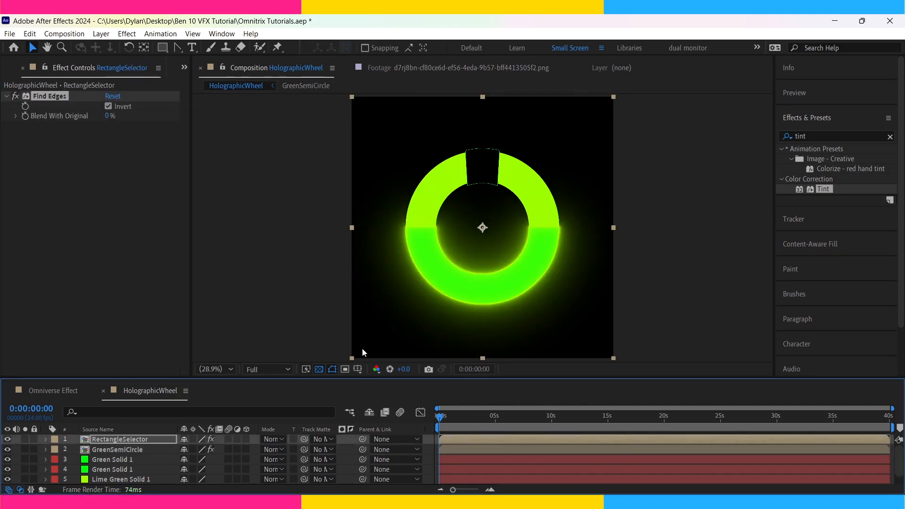
left_click(164, 408)
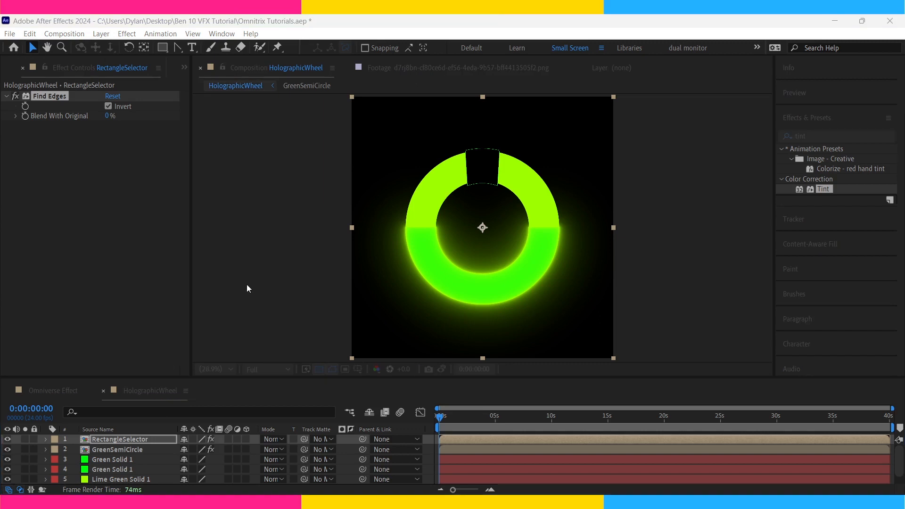
left_click(279, 348)
left_click(16, 97)
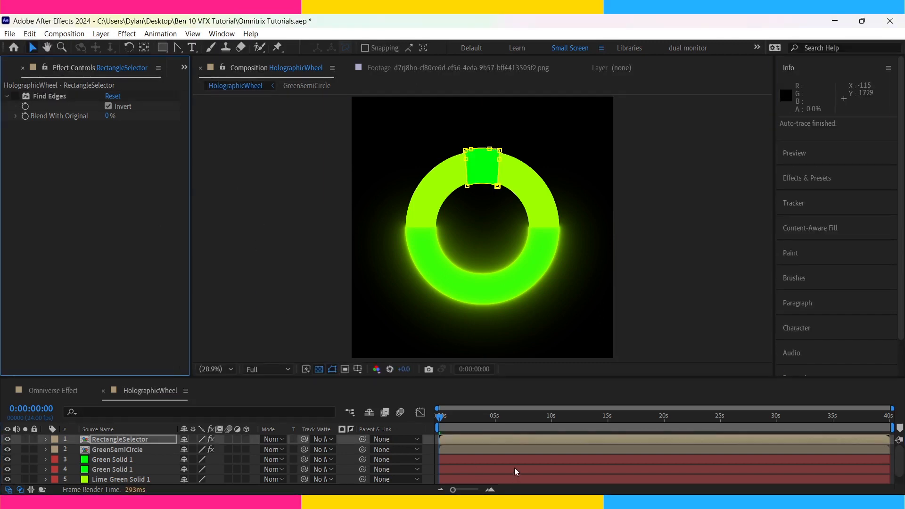
Copy the Saber and Tint effects from GreenSemiCircle to RectangleSelector.
left_click(518, 447)
left_click(46, 330)
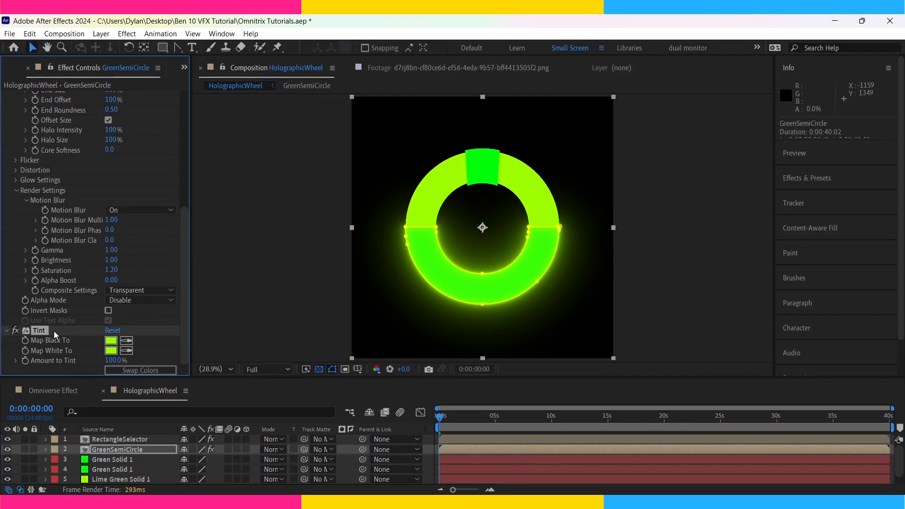
left_click(108, 439)
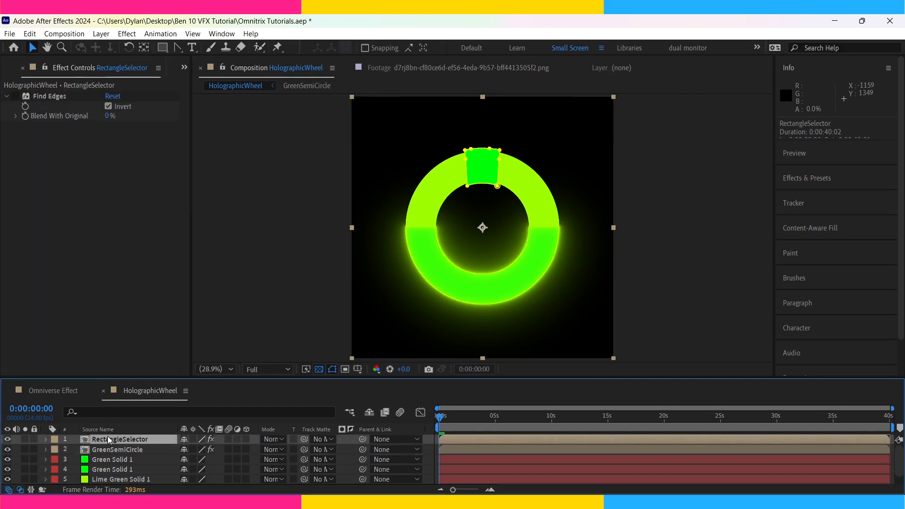
key("ctrl+v")
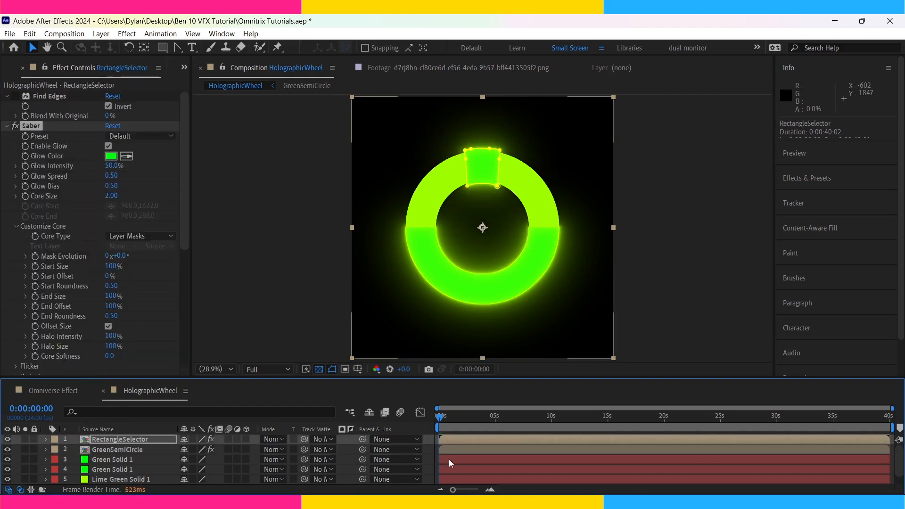
Move the upper Green Solid 1 layer, with the ring and selector masks, below the other Green Solid 1.
left_click(451, 460)
scroll(451, 460, "down", 1)
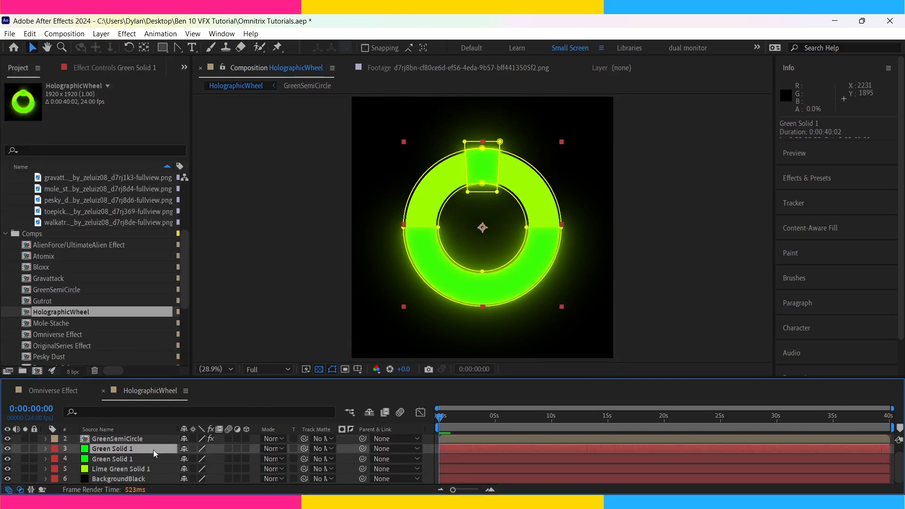
left_click(115, 462)
left_click(122, 452)
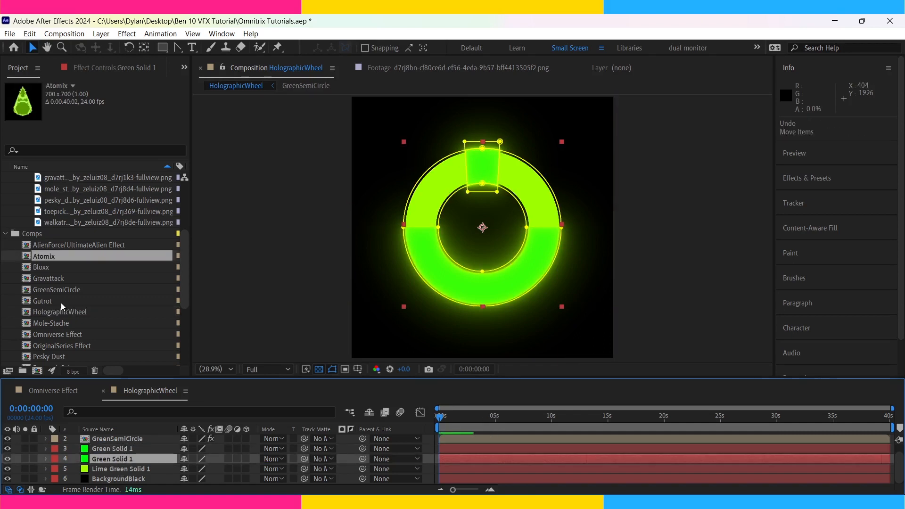
Add the alien comps from Atomix through Whampire to HolographicWheel, between the two Green Solid 1 layers.
left_click(58, 302, "shift")
left_click(62, 322, "ctrl")
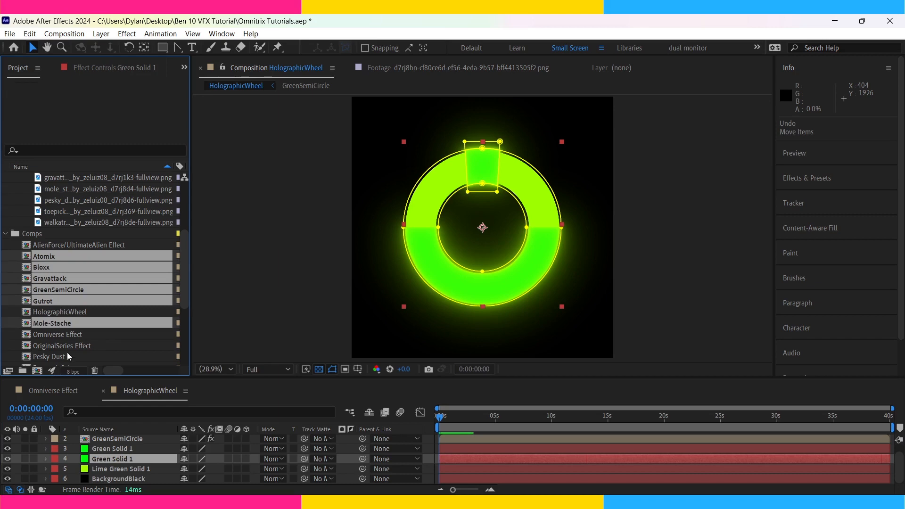
left_click(66, 356, "ctrl")
scroll(65, 335, "down", 3)
left_click(62, 312, "ctrl")
left_click(61, 323, "ctrl")
left_click(61, 334, "ctrl")
left_click(61, 346, "ctrl")
left_click_drag(61, 346, 99, 458)
scroll(562, 272, "up", 3)
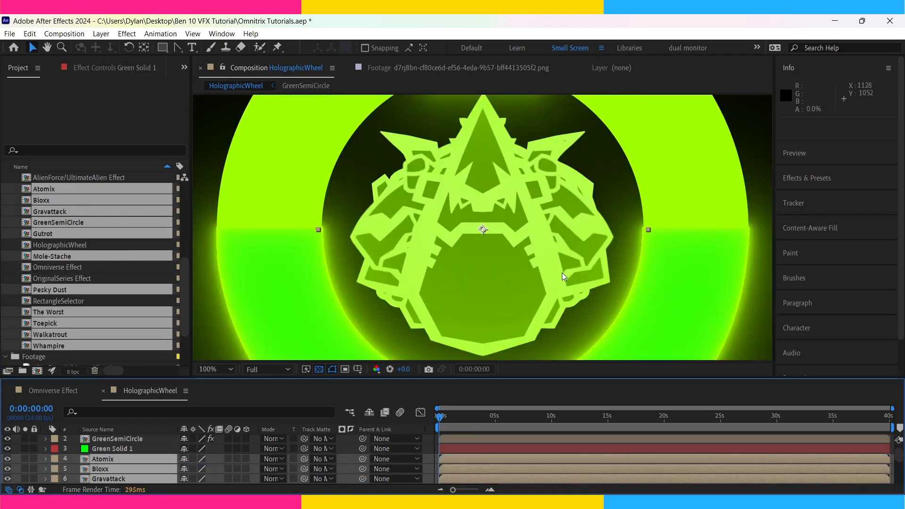
Set Scale, X Position and Y Position keyframes at 0:00:00:01 on all the added comp layers.
scroll(562, 272, "down", 1)
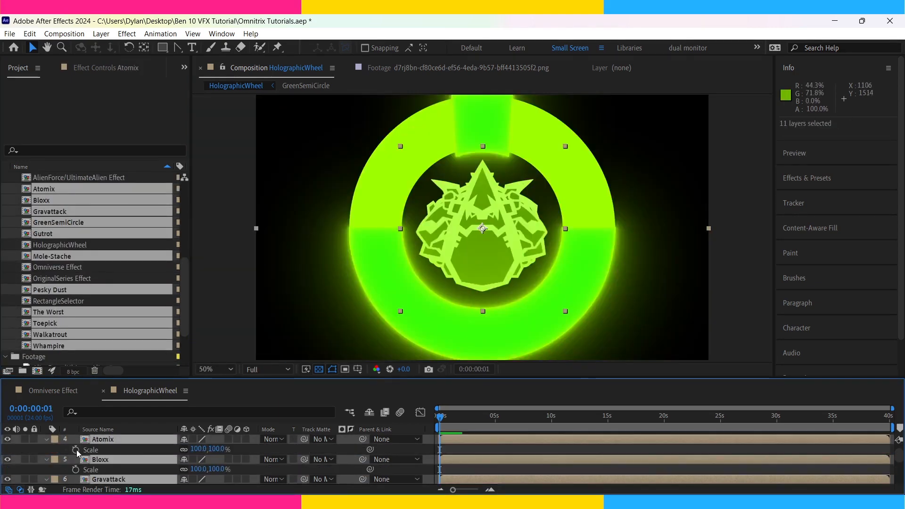
left_click(77, 450)
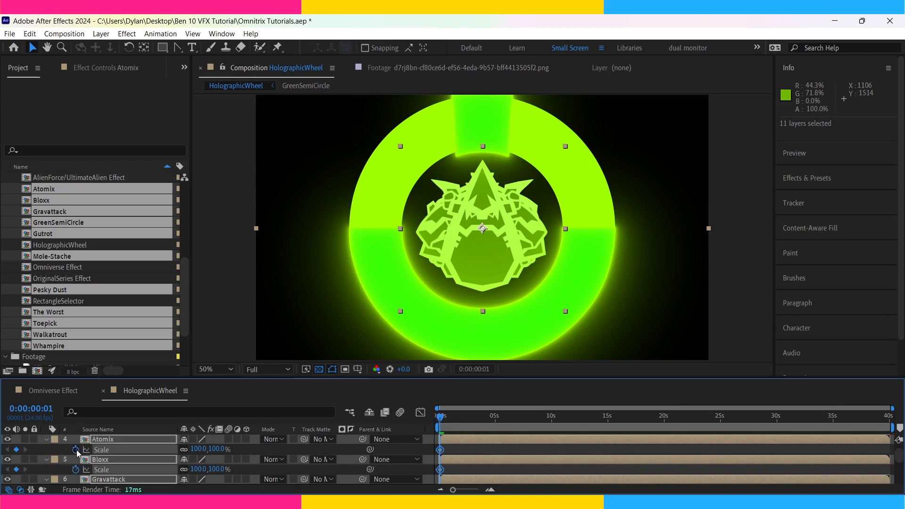
key("p")
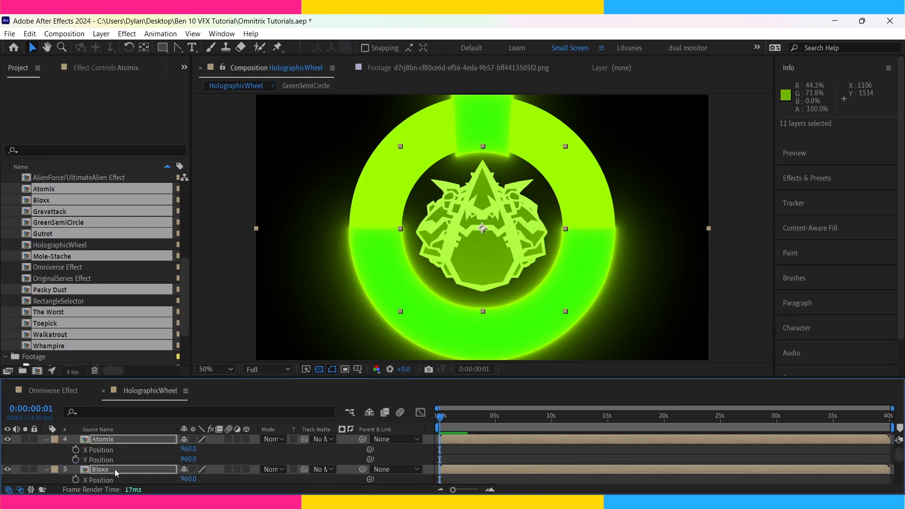
scroll(99, 461, "down", 10)
left_click(77, 478)
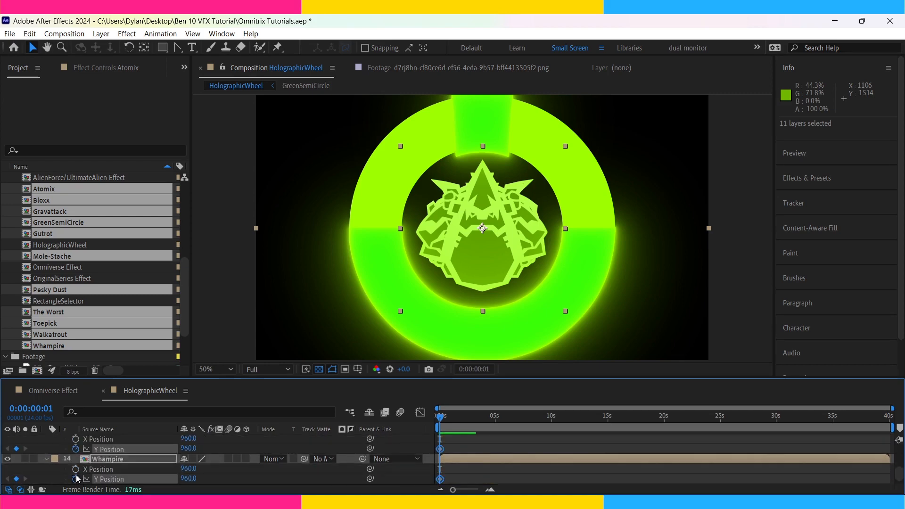
left_click(76, 469)
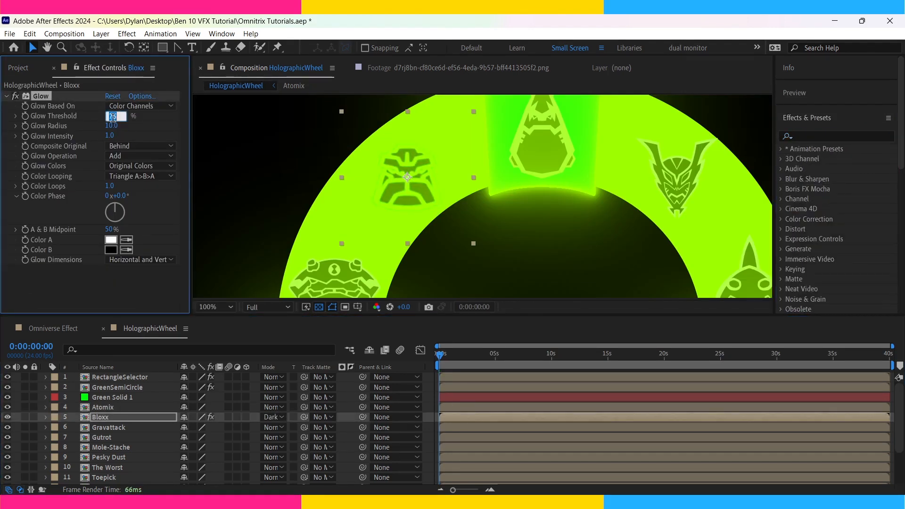
Set Bloxx's Glow Threshold to 90% and its Glow Radius to 15.
type("90")
key("Return")
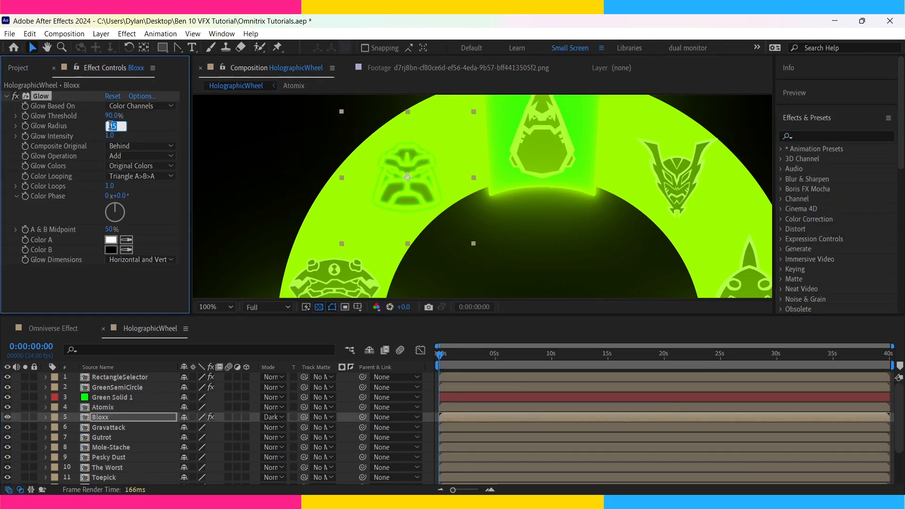
key("Return")
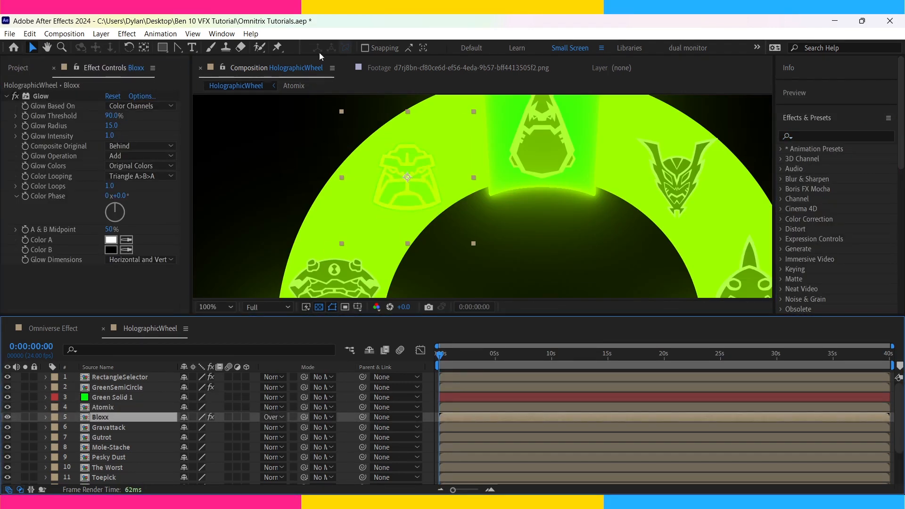
Paste the adjusted Glow effect onto all the alien layers from Atomix to Whampire.
left_click(459, 409)
scroll(459, 423, "down", 2)
left_click(468, 451, "shift")
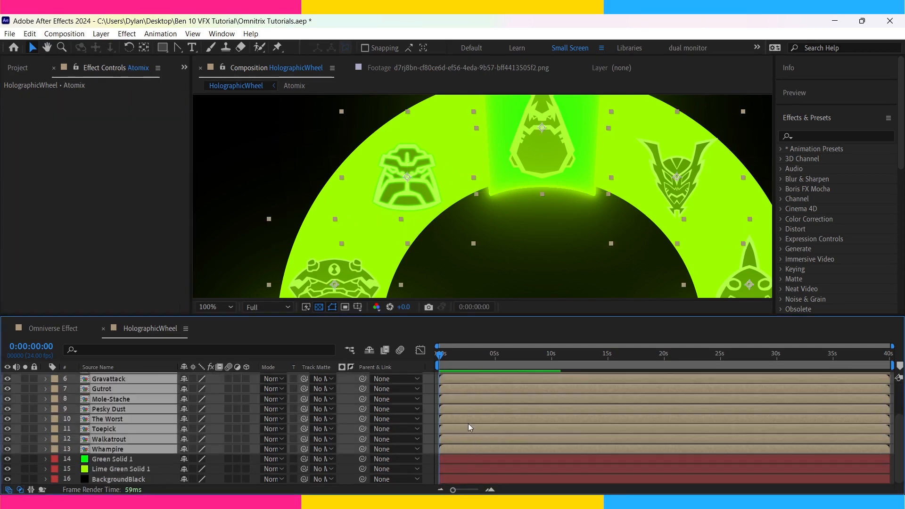
scroll(467, 423, "up", 1)
left_click(459, 401, "ctrl")
key("ctrl+v")
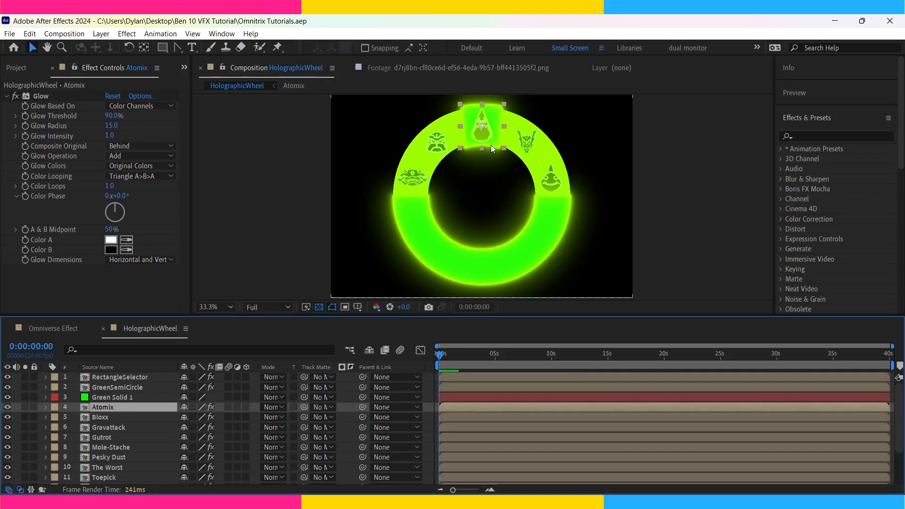
Open the Omniverse Effect composition and preview the watch footage from 0;00;43;04.
left_click(61, 330)
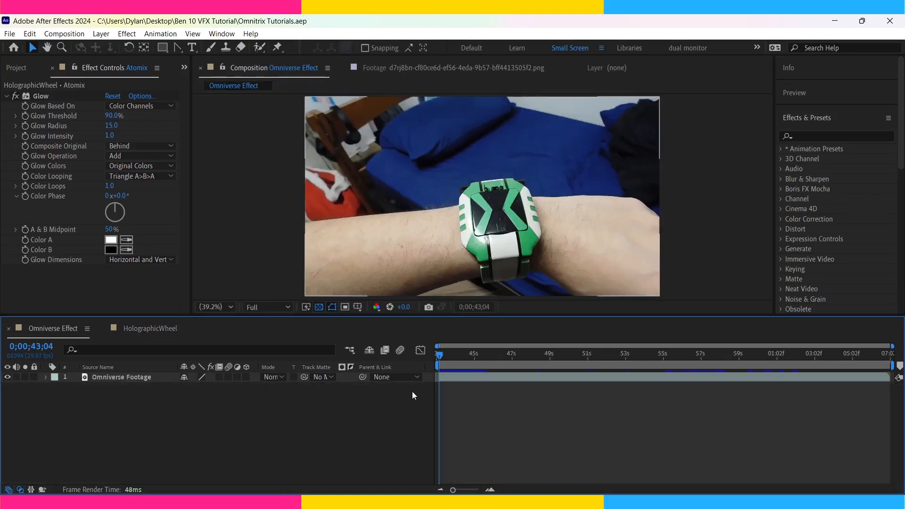
key("space")
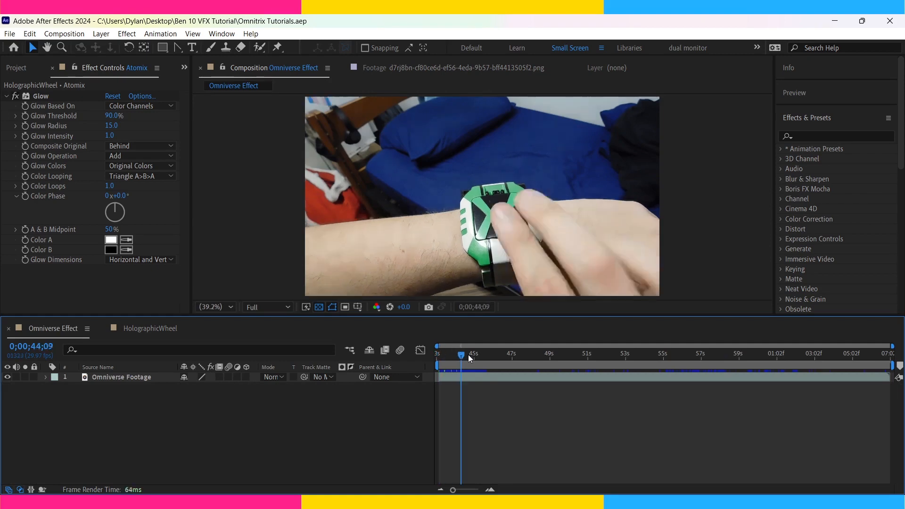
key("space")
Start motion tracking on Omniverse Footage and place Track Point 1 on the small black block at the watch's upper edge.
left_click(463, 378)
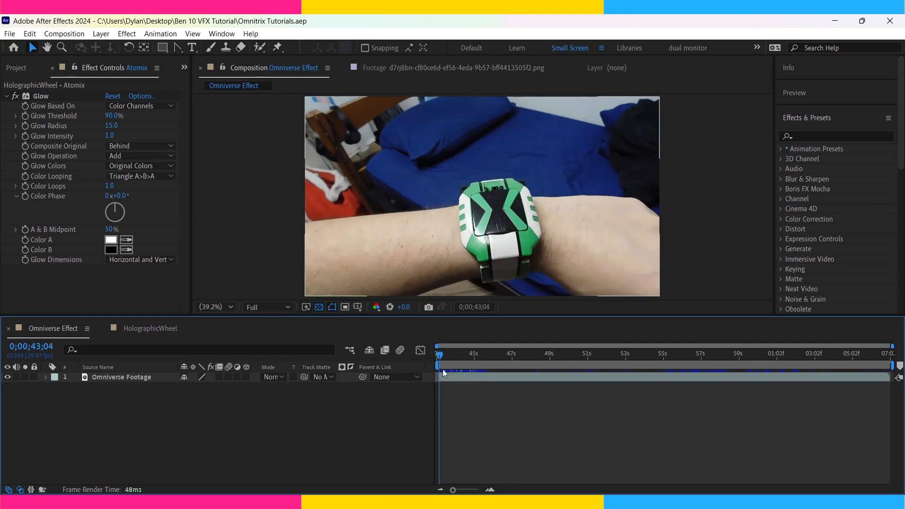
scroll(835, 160, "down", 5)
left_click(810, 248)
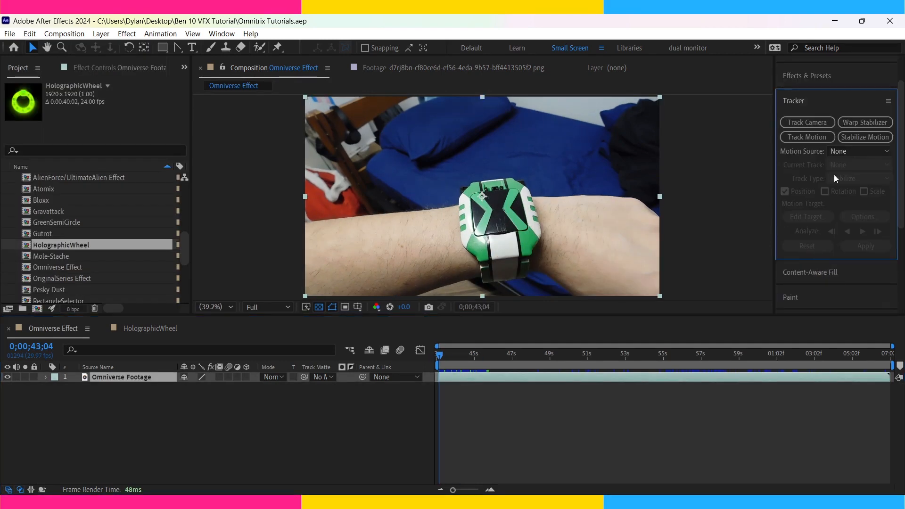
left_click(815, 137)
left_click_drag(417, 158, 388, 107)
Analyse the track point's motion forward from 0;00;43;04 and go to 0;00;49;12.
left_click(542, 422)
left_click(865, 233)
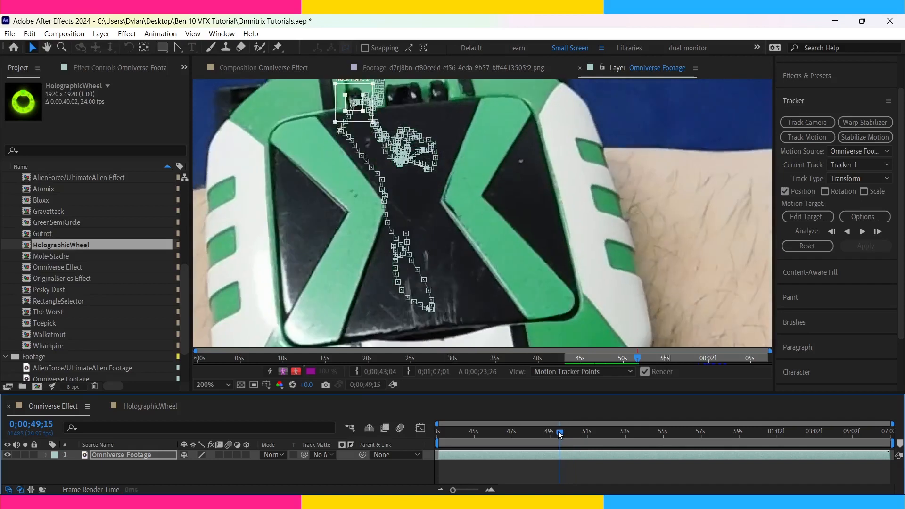
left_click(557, 432)
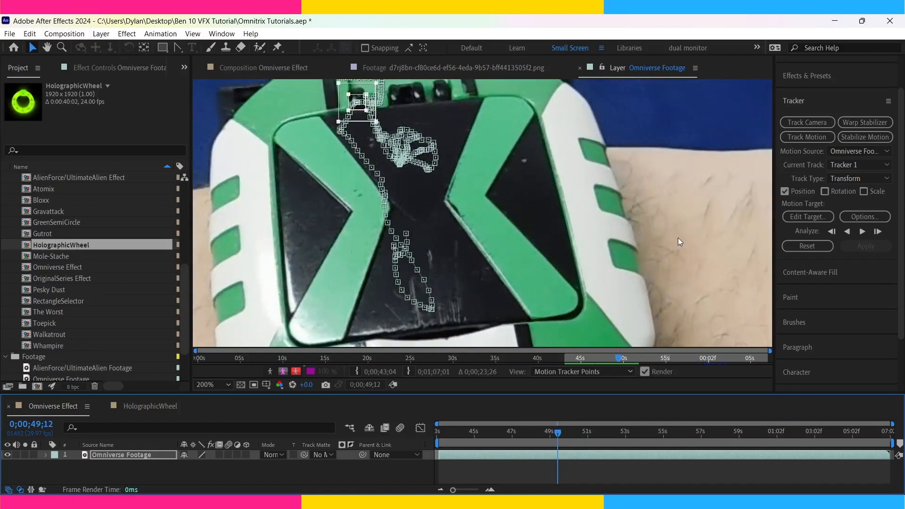
Create a null object and apply the Tracker 1 motion data to it.
key("ctrl+alt+shift+y")
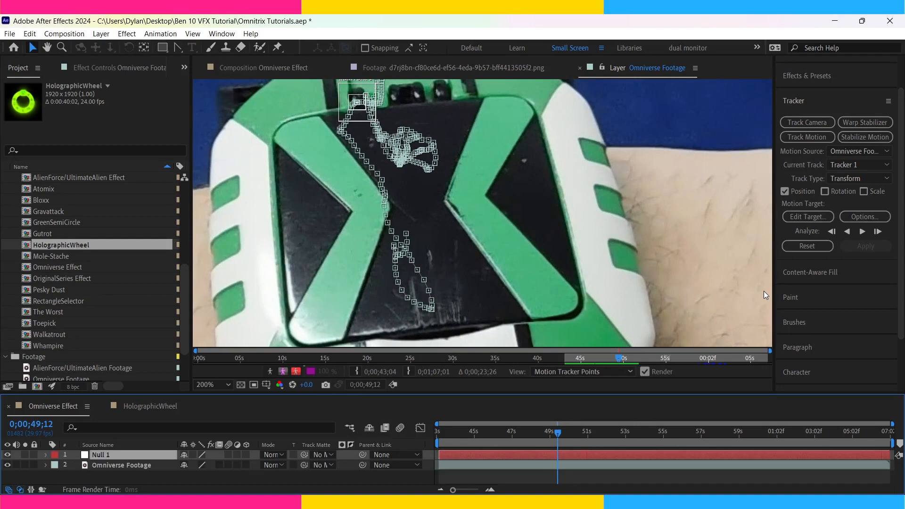
left_click(810, 215)
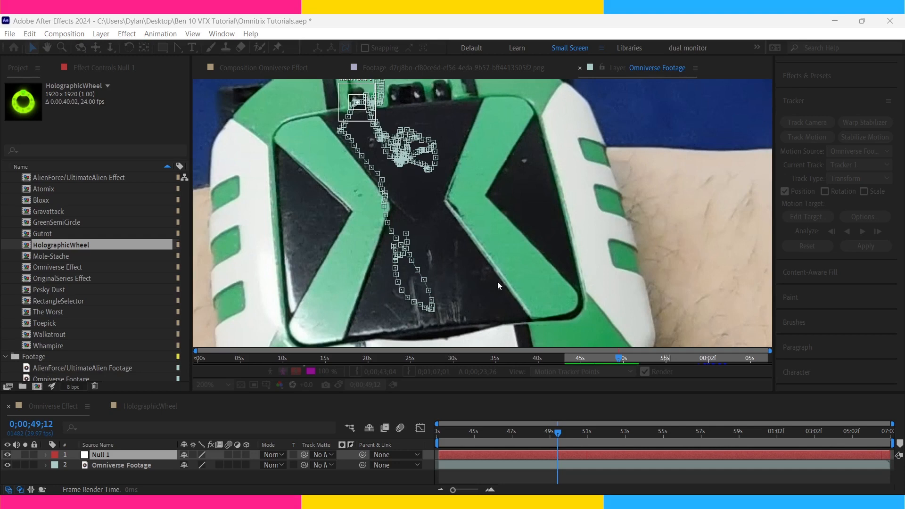
left_click(488, 295)
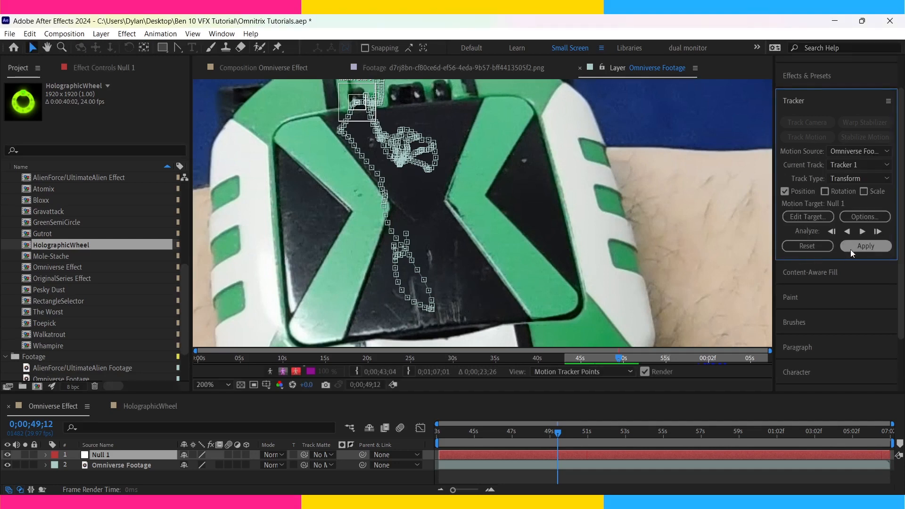
left_click(855, 246)
Place HolographicWheel above Null 1 in Omniverse Effect with Screen blending and a scale of 85%.
left_click_drag(61, 245, 264, 281)
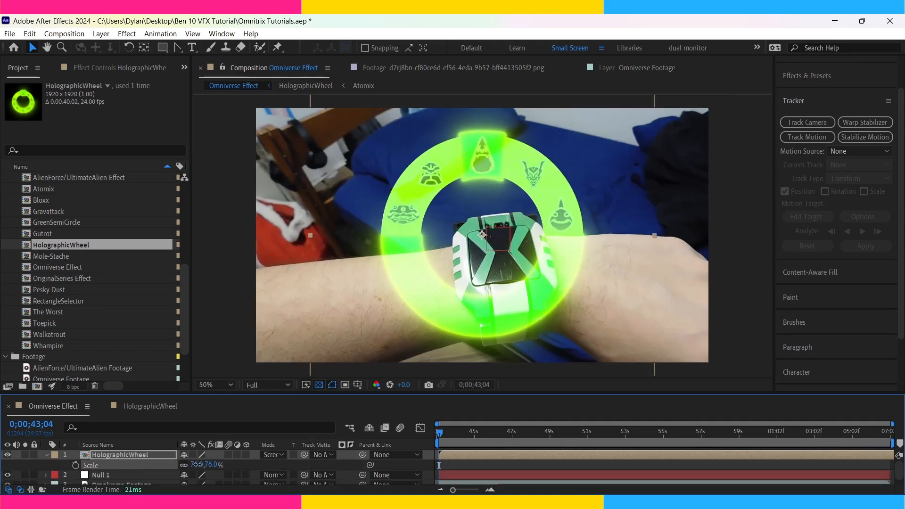
left_click(198, 465)
type("86")
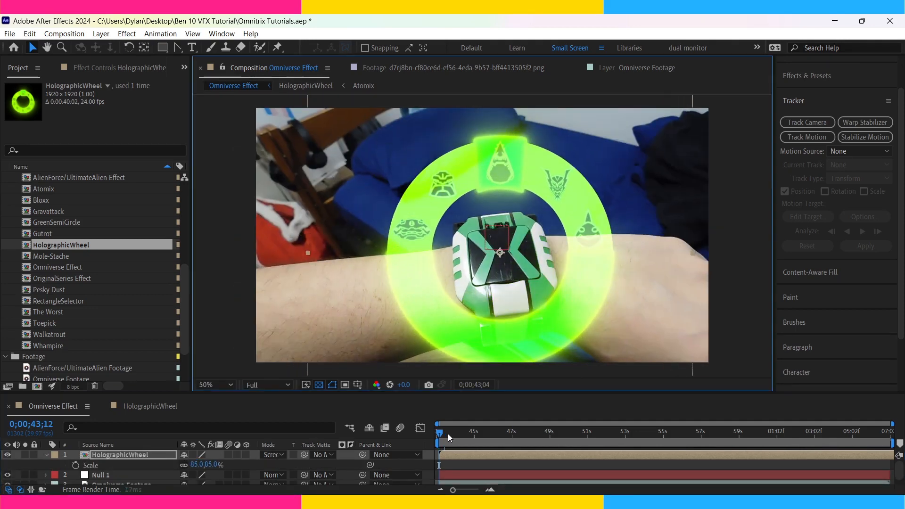
At 0;00;44;29, make HolographicWheel a 3D layer and tilt it to an orientation of about 345°, 356°, 353.4° to match the watch.
left_click_drag(445, 434, 474, 434)
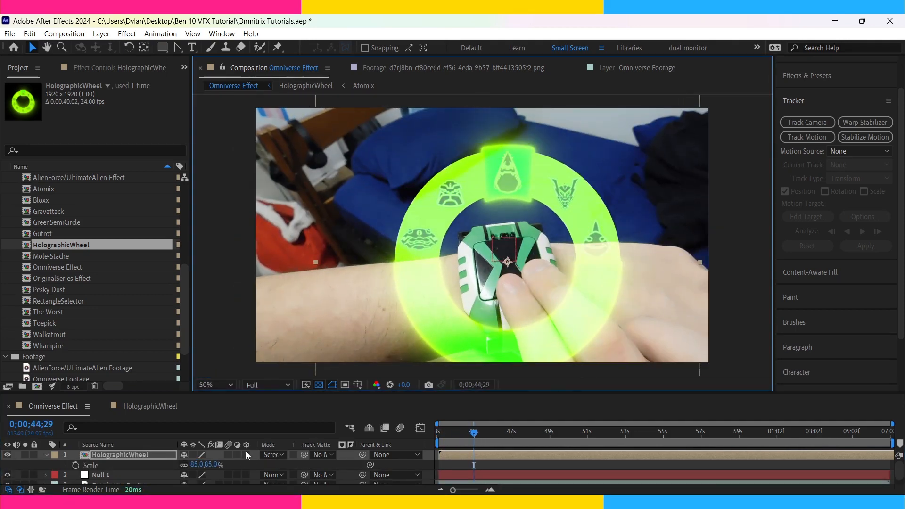
left_click(246, 454)
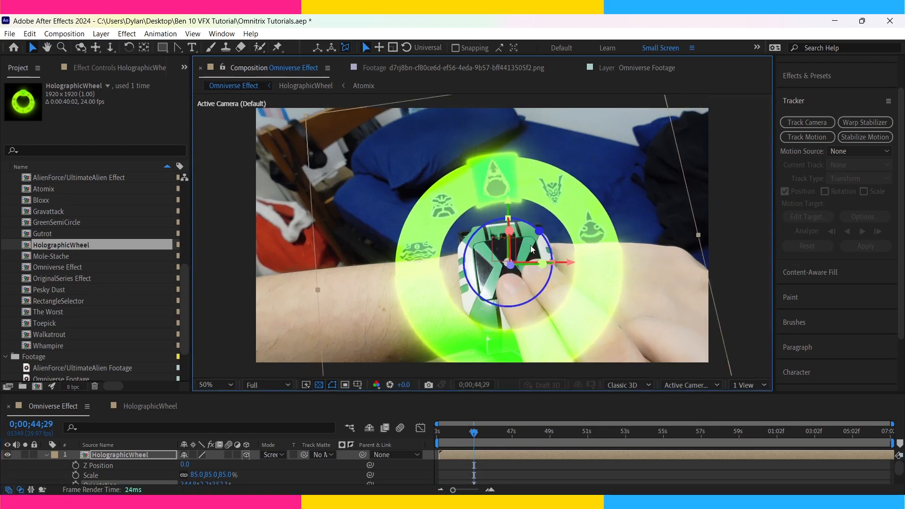
left_click_drag(539, 230, 542, 234)
left_click_drag(510, 265, 512, 230)
left_click_drag(539, 234, 537, 232)
Set the HolographicWheel layer's scale to 80%.
key("s")
key("s")
left_click(198, 464)
type("80")
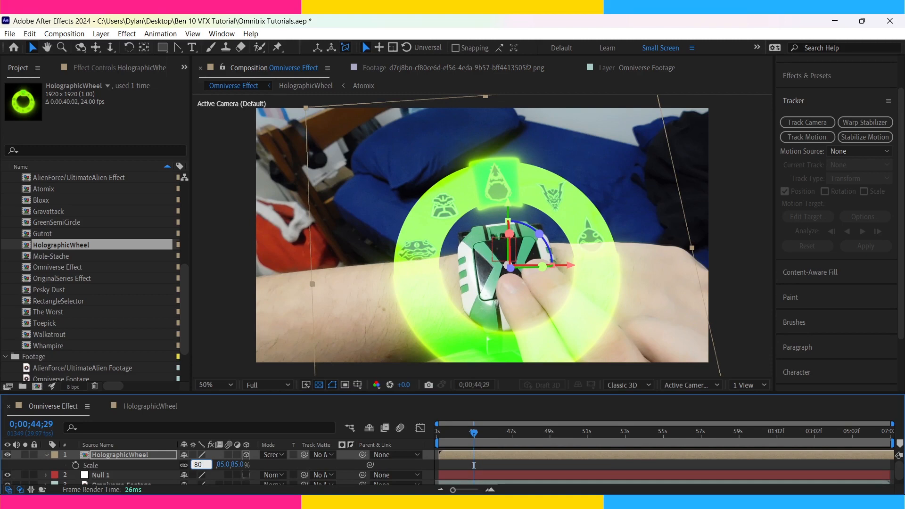
key("Return")
left_click_drag(509, 265, 511, 262)
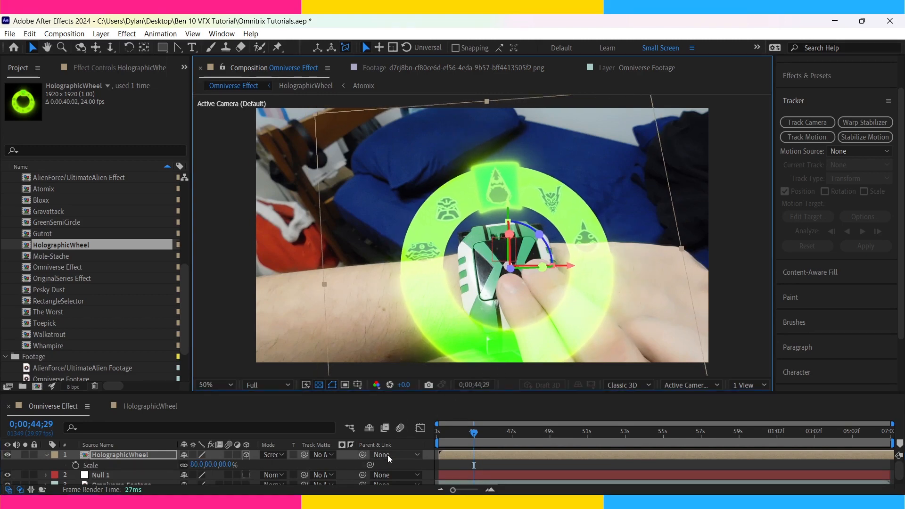
Parent HolographicWheel to Null 1 and preview the tracked motion from 0;00;43;04.
left_click_drag(361, 454, 382, 442)
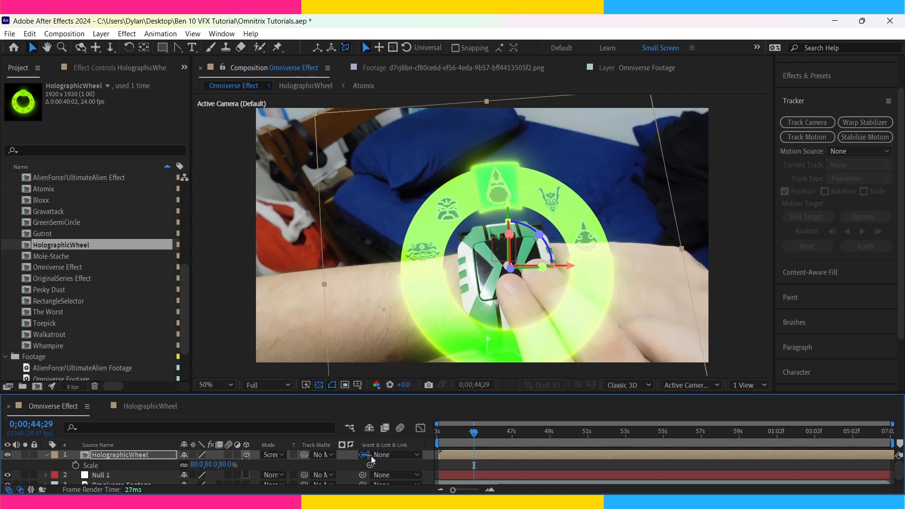
left_click_drag(204, 473, 149, 474)
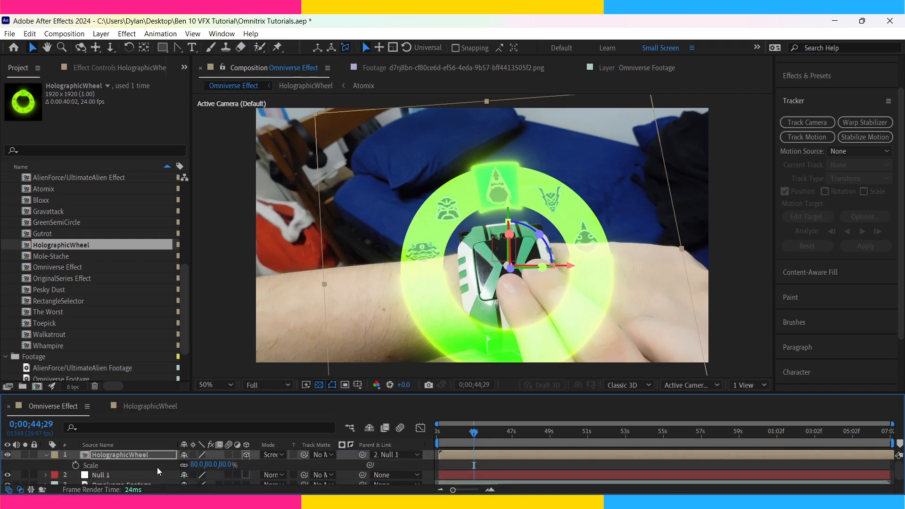
key("space")
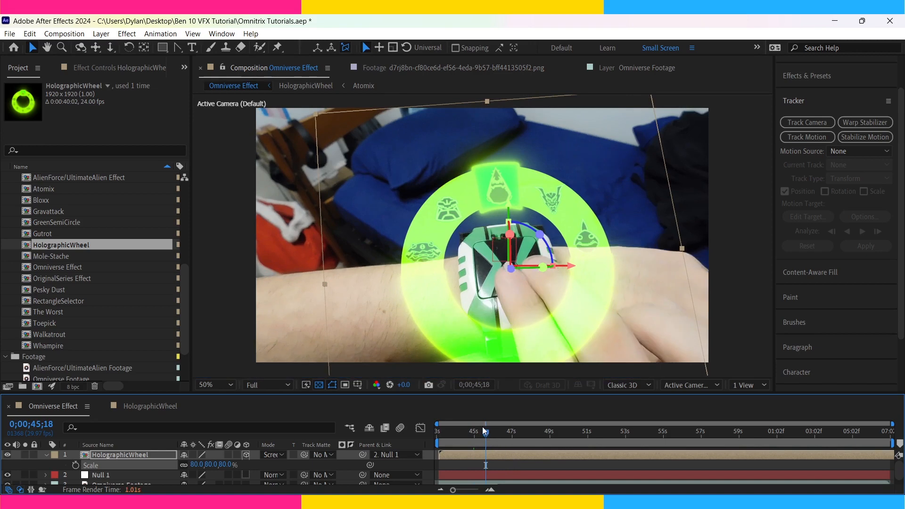
left_click(435, 438)
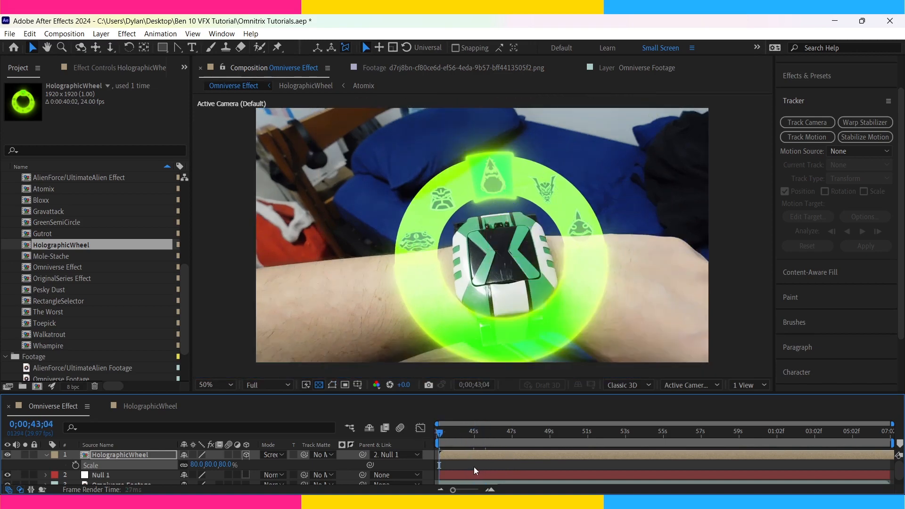
key("space")
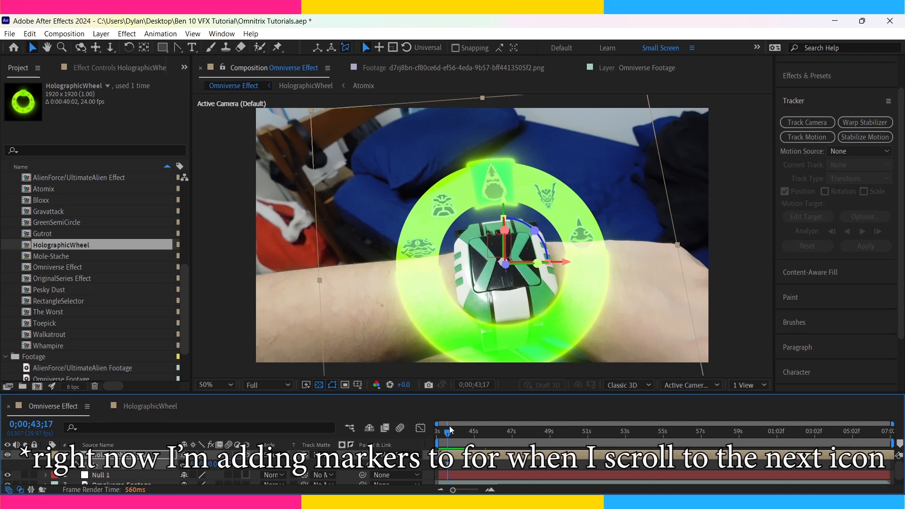
Find where the first scroll to the next icon begins and add a composition marker in HolographicWheel at 0:00:01:08.
left_click_drag(450, 434, 468, 463)
double_click(469, 465)
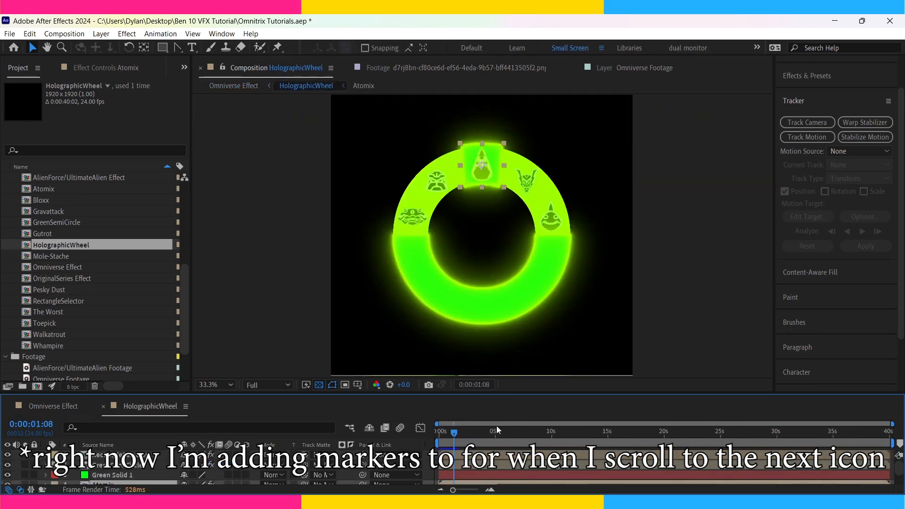
key("KP_Multiply")
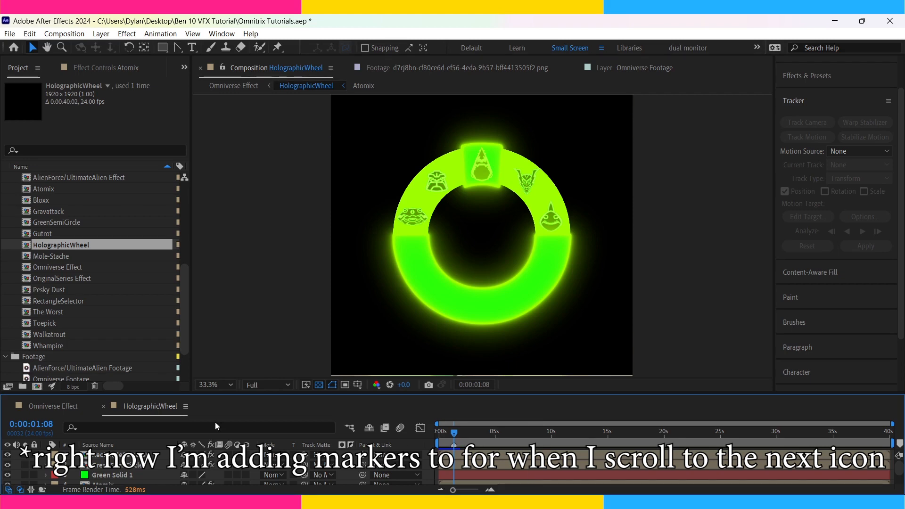
Advance Omniverse Effect to the end of the first scroll and mark the matching time in HolographicWheel.
left_click(54, 406)
key("Page_Down")
key("Page_Down")
key("Page_Down")
key("Page_Down")
key("Page_Down")
key("Page_Down")
double_click(488, 453)
key("KP_Multiply")
Advance Omniverse Effect past 0;00;45;25 to the next scroll gestures and mark the matching times in HolographicWheel.
left_click(53, 406)
key("Page_Down")
key("Page_Down")
key("Page_Down")
key("Page_Down")
key("Page_Down")
key("Page_Down")
key("Page_Down")
key("Page_Down")
key("Page_Down")
key("Page_Down")
key("Page_Down")
key("Page_Down")
key("Page_Down")
key("Page_Down")
key("Page_Down")
key("Page_Down")
key("Page_Down")
key("Page_Down")
key("Page_Down")
key("Page_Down")
key("Page_Down")
key("Page_Down")
key("Page_Down")
key("Page_Down")
key("Page_Down")
key("Page_Down")
key("Page_Down")
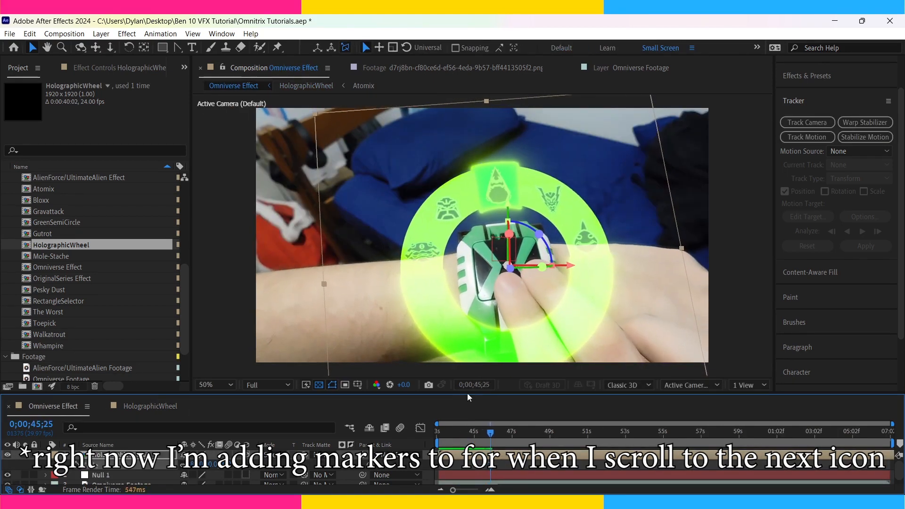
key("Page_Down")
key("space")
key("space")
left_click(149, 406)
Play Omniverse Effect on to the start of the last scroll gesture and mark it in HolographicWheel at 0:00:04:03.
left_click(50, 409)
left_click(50, 410)
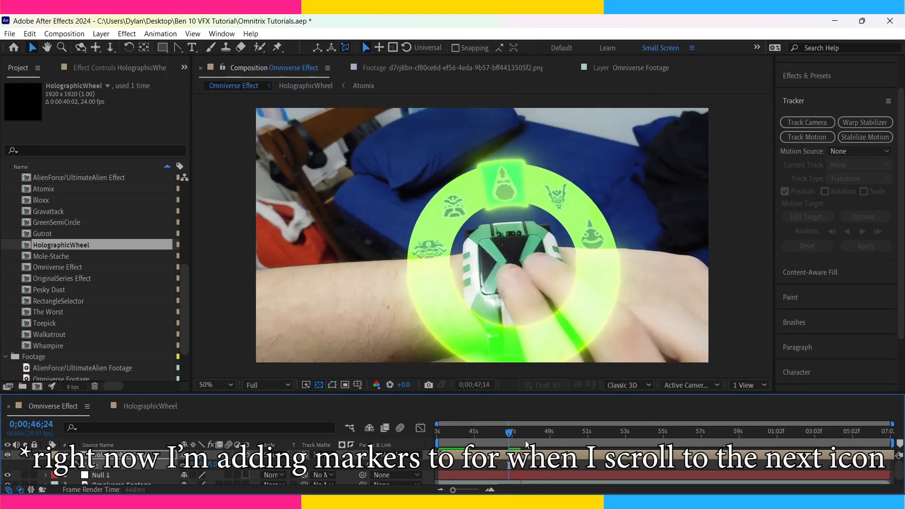
key("space")
key("Page_Down")
left_click(162, 409)
left_click(696, 475)
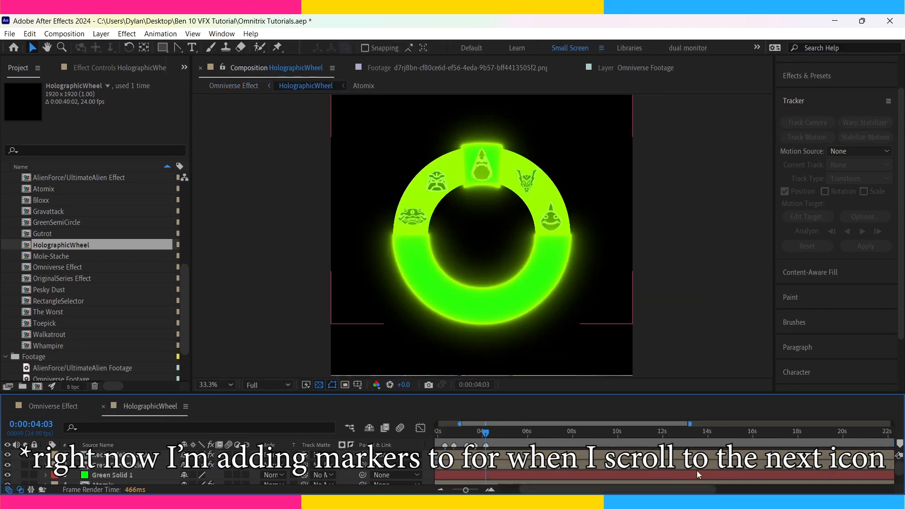
Advance Omniverse Effect to the end of the last scroll gesture and mark the matching time in HolographicWheel.
left_click(75, 413)
key("Page_Down")
key("Page_Down")
key("Page_Down")
key("Page_Down")
key("Page_Down")
key("Page_Down")
key("Page_Down")
key("Page_Down")
key("Page_Down")
left_click(150, 405)
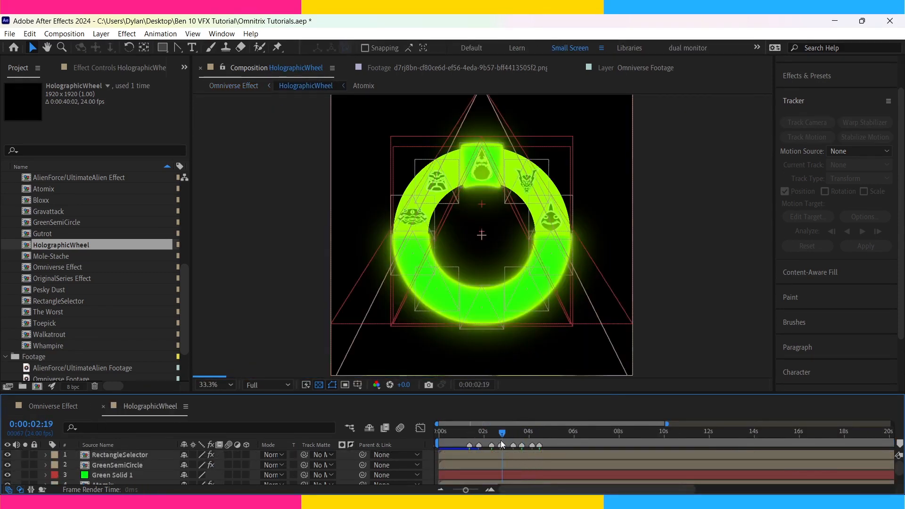
Add X Position, Y Position and Scale keyframes at 0:00:01:08 to all alien icon layers from Atomix to Whampire.
left_click_drag(484, 392, 496, 317)
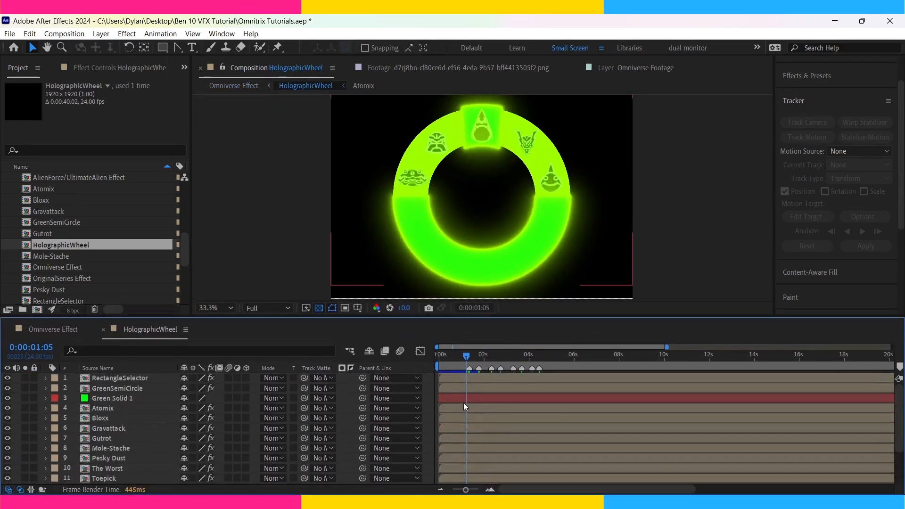
key("equal")
left_click_drag(512, 490, 493, 491)
left_click(510, 408)
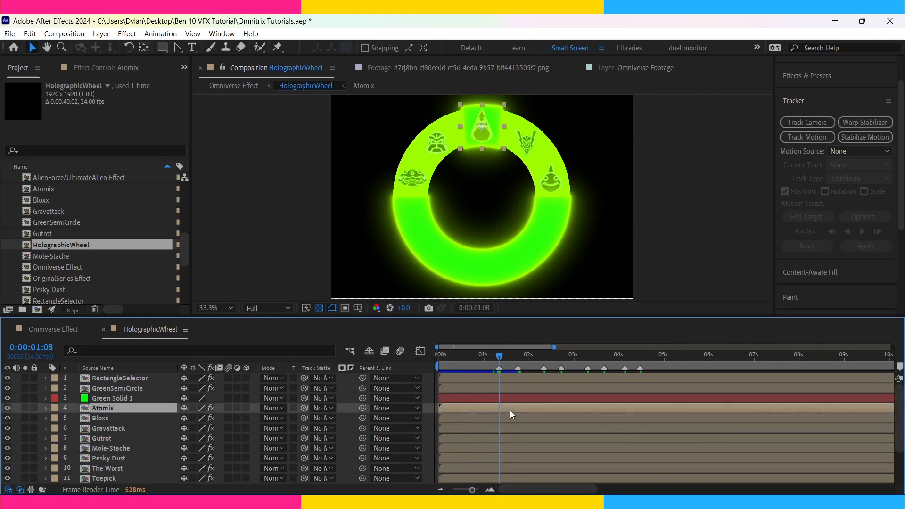
scroll(505, 428, "down", 2)
left_click(499, 448, "shift")
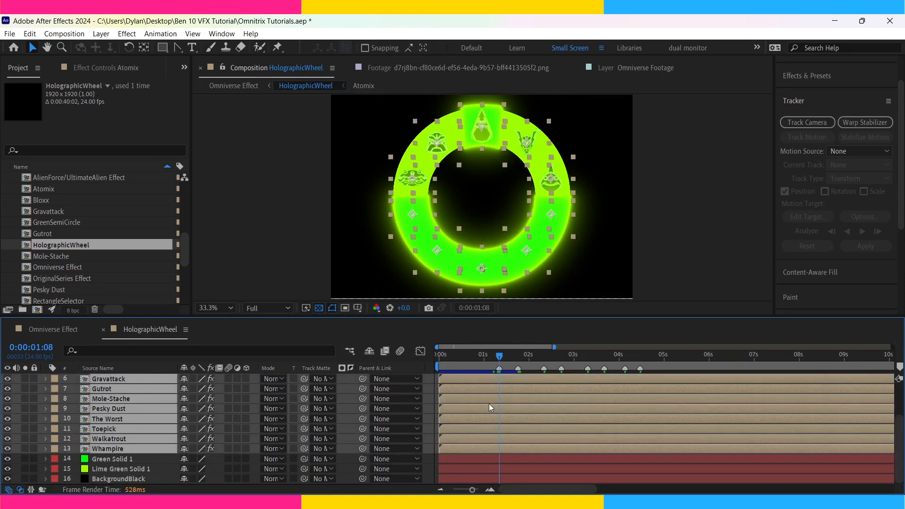
key("u")
left_click(16, 388)
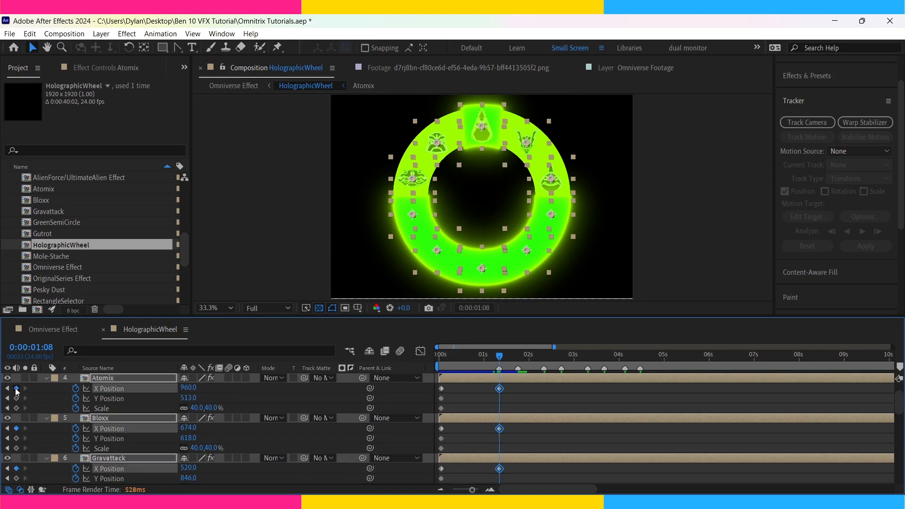
left_click(16, 398)
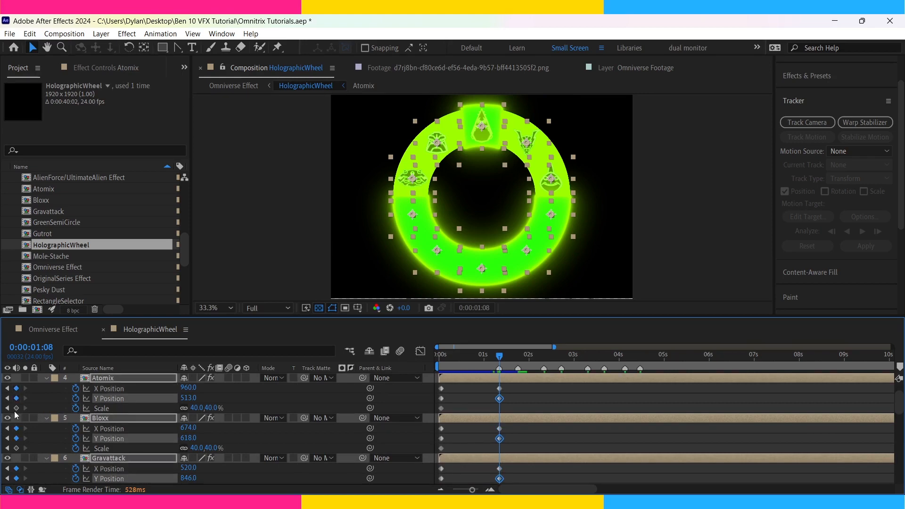
left_click(16, 408)
left_click(521, 395)
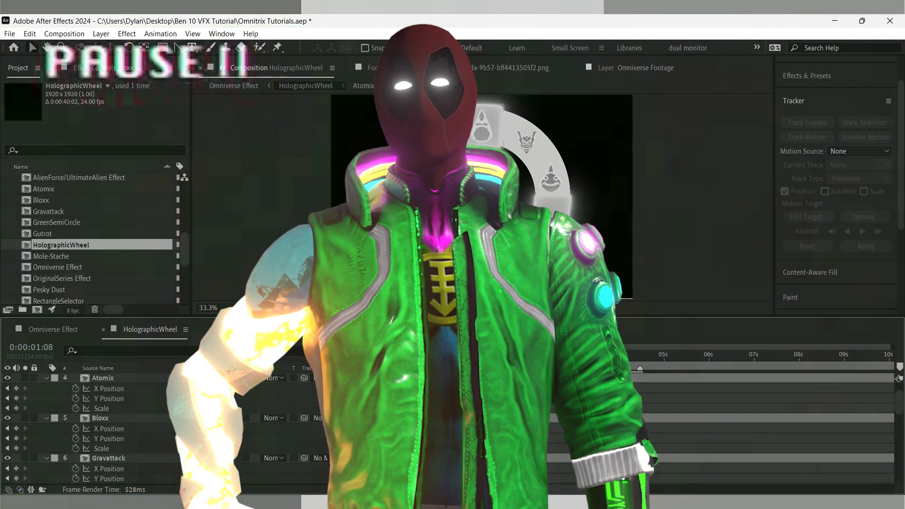
Copy Bloxx's X Position, Y Position and Scale keyframes and paste them onto Atomix at 0:00:01:18.
left_click(470, 130)
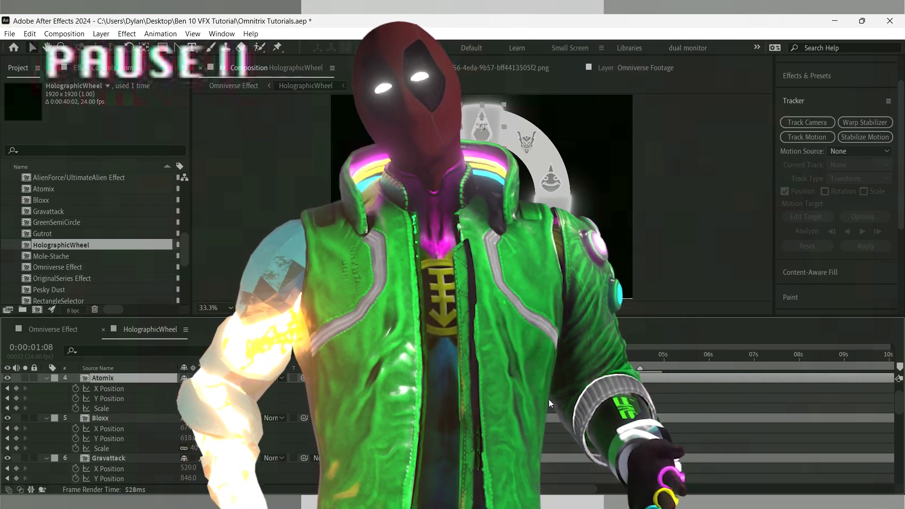
key("space")
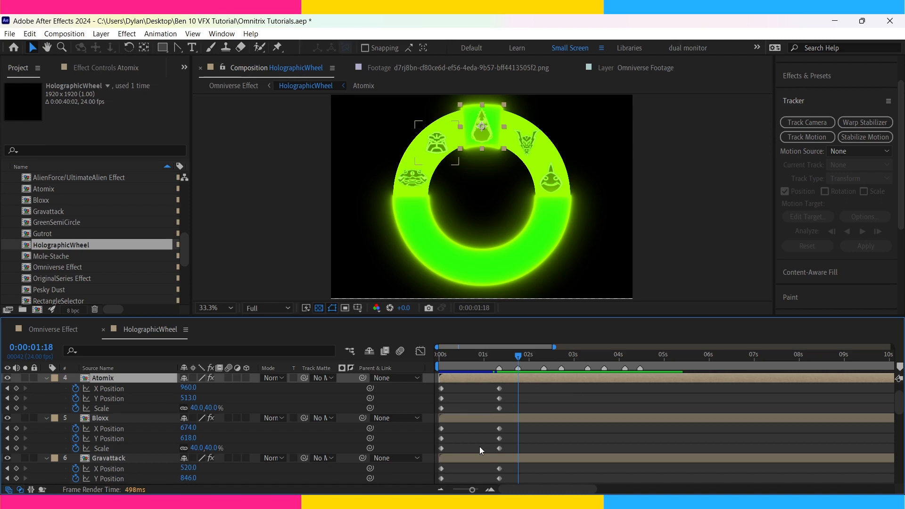
left_click_drag(507, 430, 498, 448)
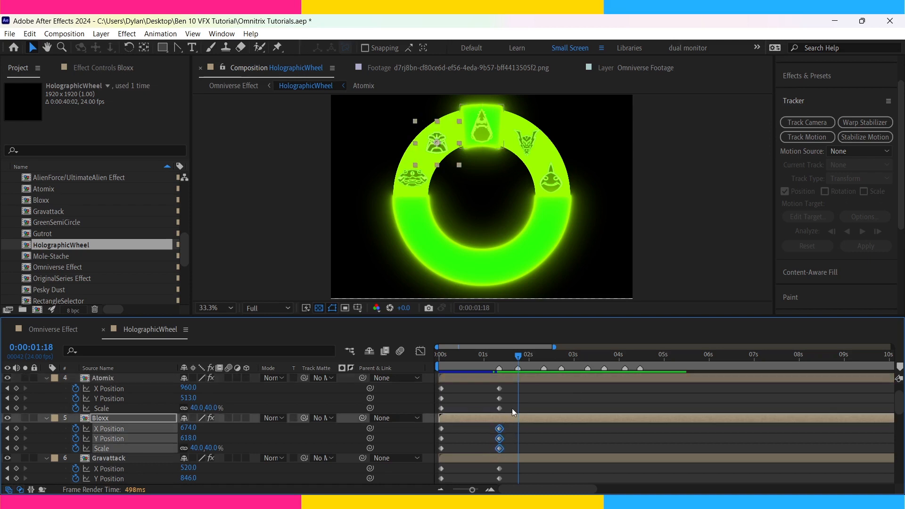
left_click(521, 378)
key("ctrl+v")
Step through the frames between 0:00:01:08 and 0:00:01:18 to check Atomix's movement into Bloxx's slot.
key("Page_Up")
key("Page_Up")
key("Page_Up")
key("Page_Up")
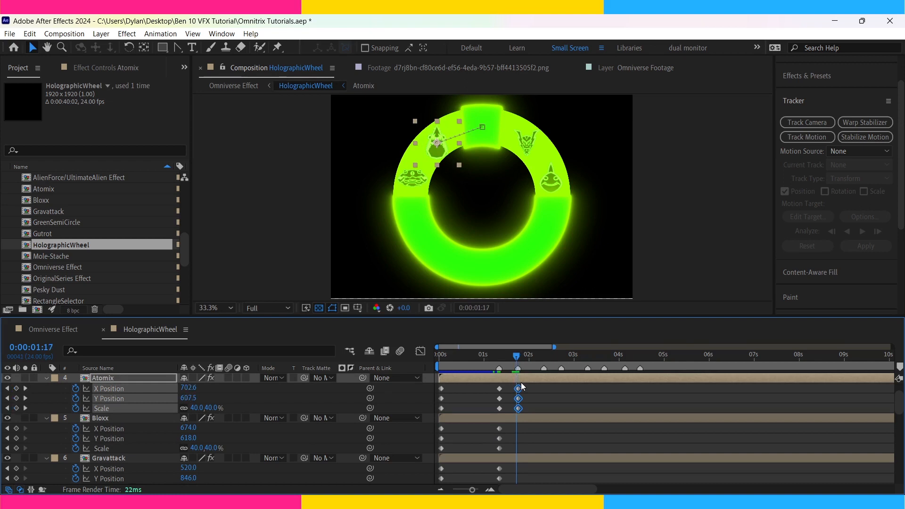
key("Page_Up")
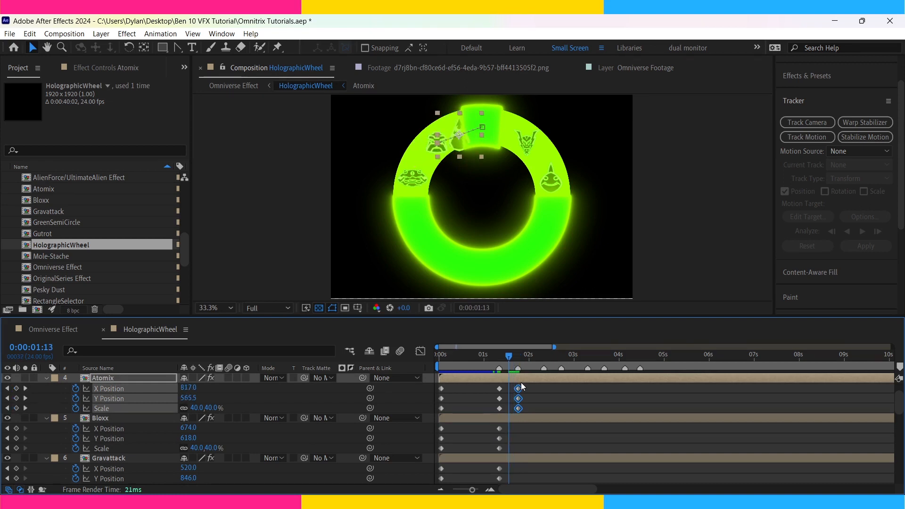
key("Page_Down")
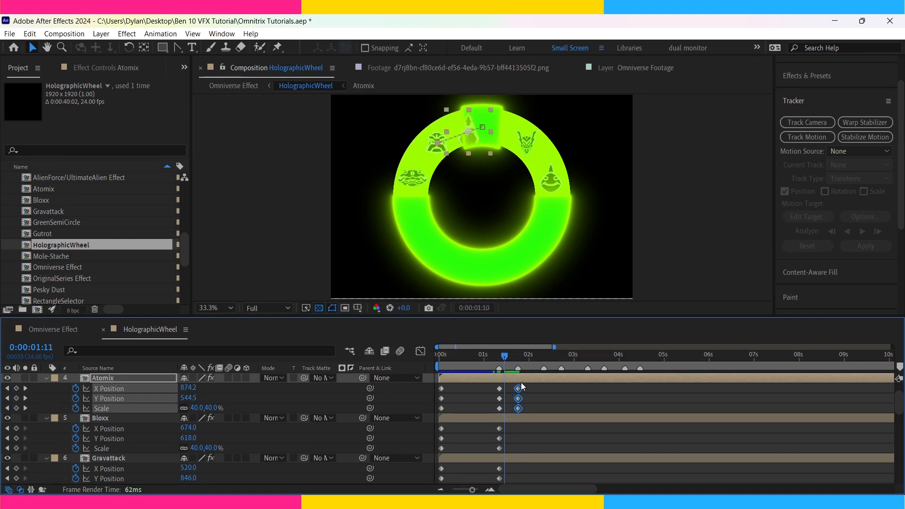
key("Page_Down")
key("Page_Down")
key("Page_Down")
key("Page_Down")
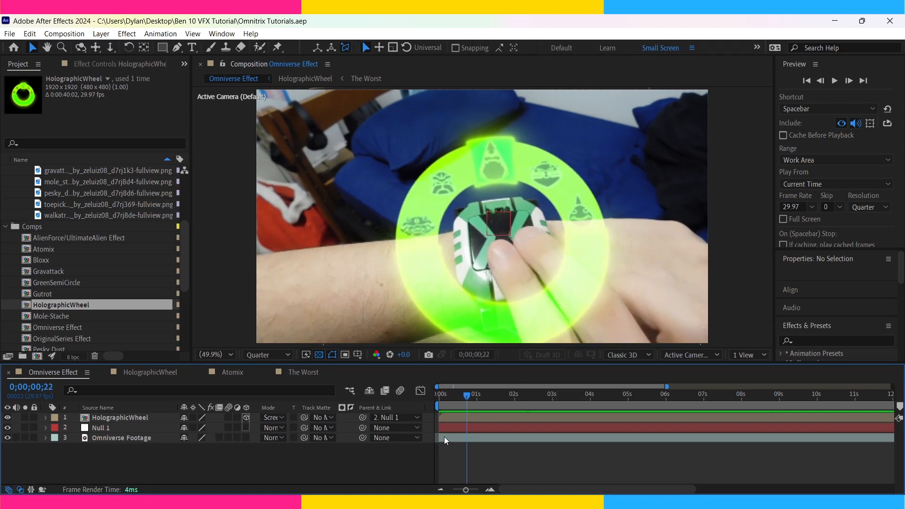
In Omniverse Effect, start Scale and X, Y and Z Position keyframes on HolographicWheel at 0;00;00;23.
left_click(459, 416)
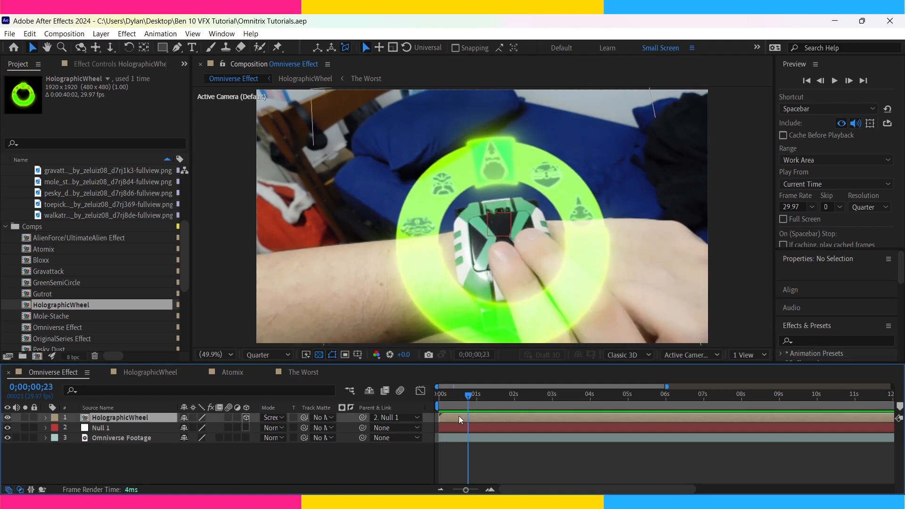
key("s")
left_click(76, 427)
key("p")
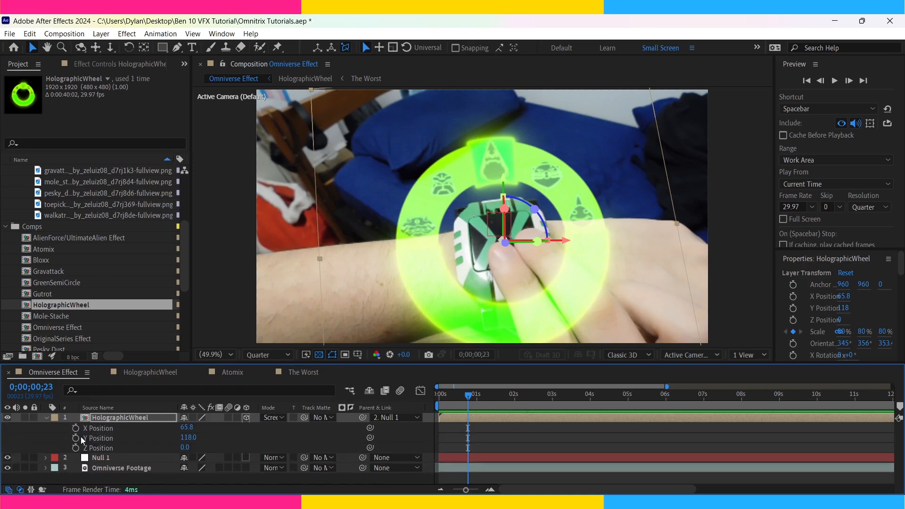
left_click(76, 428)
left_click(75, 437)
left_click(76, 448)
key("u")
key("u")
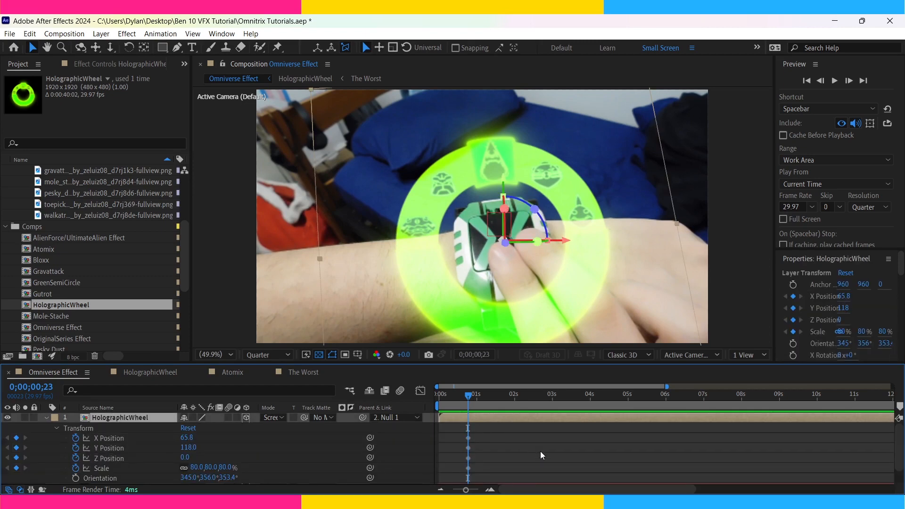
Add X, Y and Z Position and Scale keyframes with the same values to HolographicWheel at 0;00;00;28.
key("Page_Down")
key("Page_Down")
key("Page_Down")
key("Page_Down")
key("Page_Down")
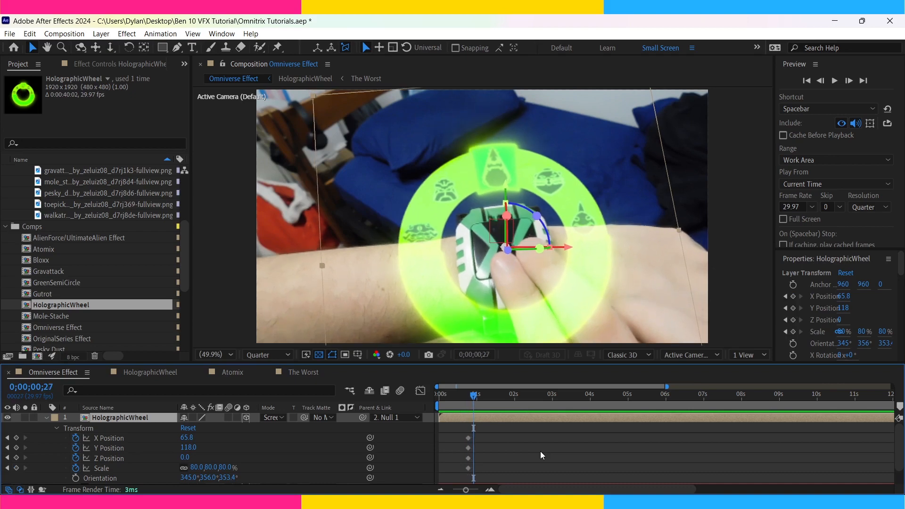
left_click_drag(16, 437, 17, 469)
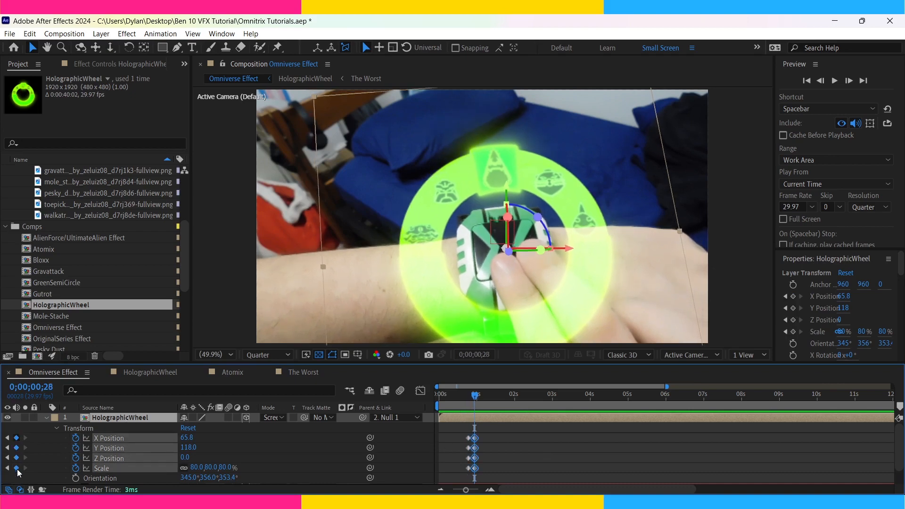
left_click(516, 445)
Return to 0;00;00;23 and set HolographicWheel's scale keyframe there to 5%.
key("equal")
key("Page_Up")
key("Page_Up")
key("Page_Up")
key("Page_Up")
key("Page_Up")
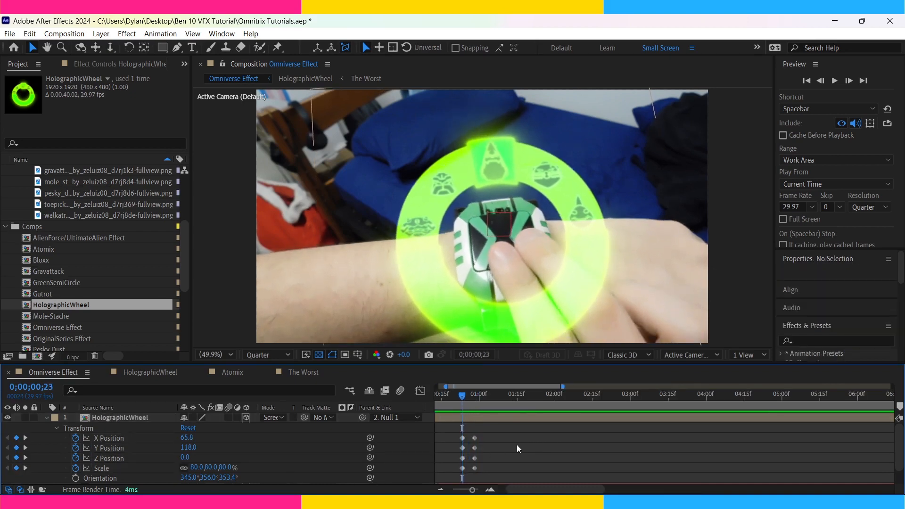
left_click_drag(200, 468, 179, 473)
left_click(194, 467)
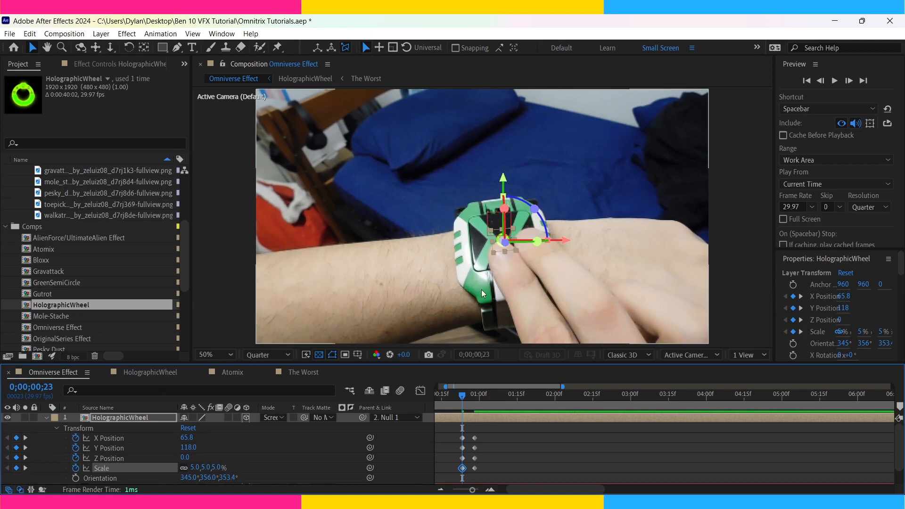
Enable motion blur on the HolographicWheel layer and preview its growth out of the watch.
key("slash")
scroll(481, 290, "up", 1)
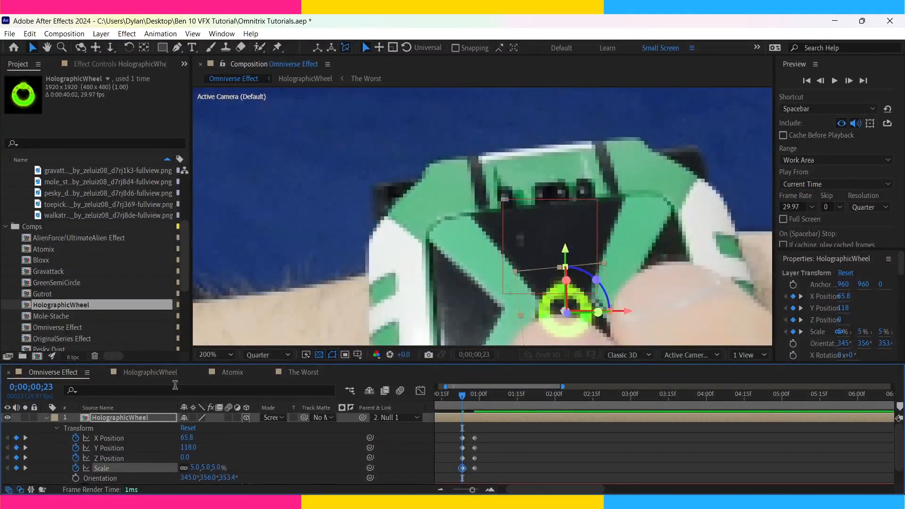
left_click(228, 417)
left_click(220, 354)
left_click(225, 140)
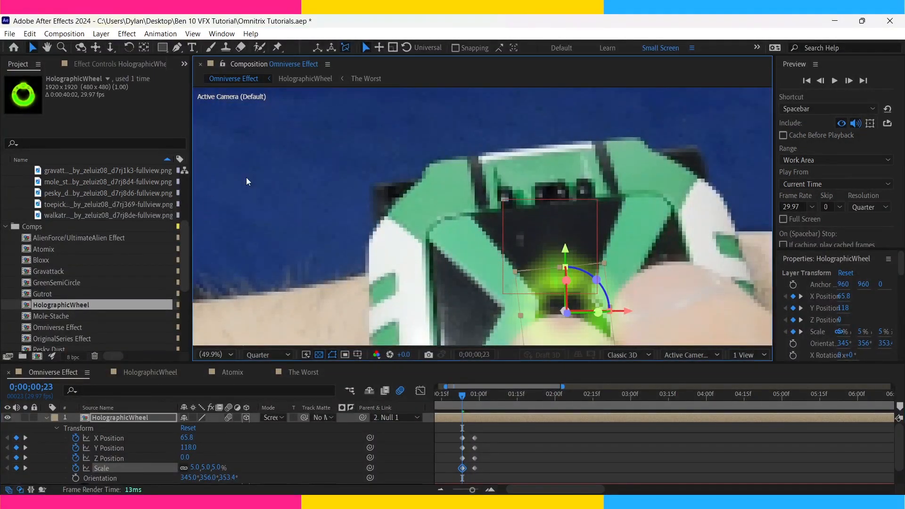
left_click(515, 455)
key("space")
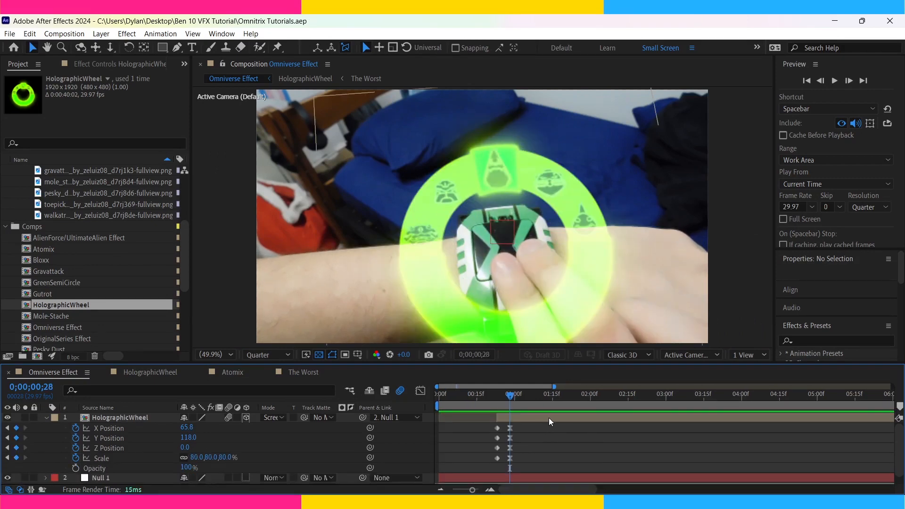
In HolographicWheel, add a marker at 0:00:00:28 and keyframe the lower Green Solid 1's opacity from 0% there to 100% at 0:00:01:03.
double_click(549, 417)
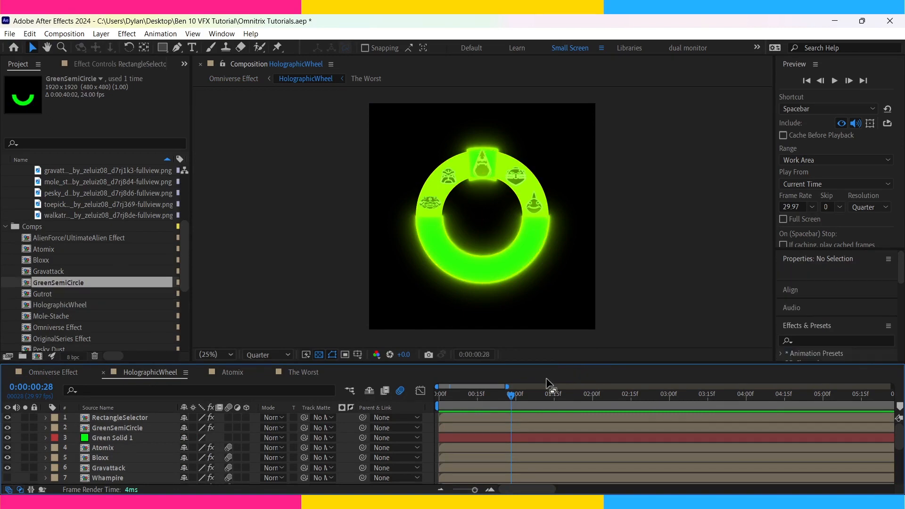
key("KP_Multiply")
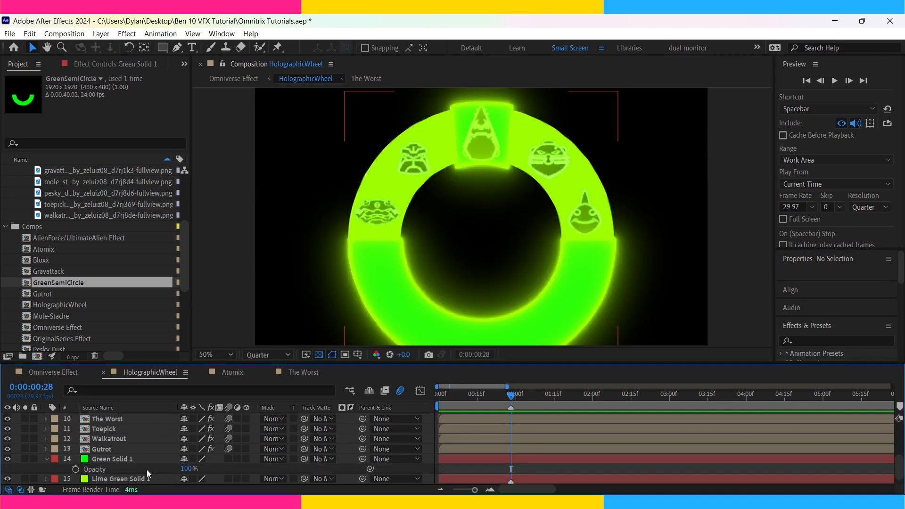
left_click_drag(184, 476, 47, 469)
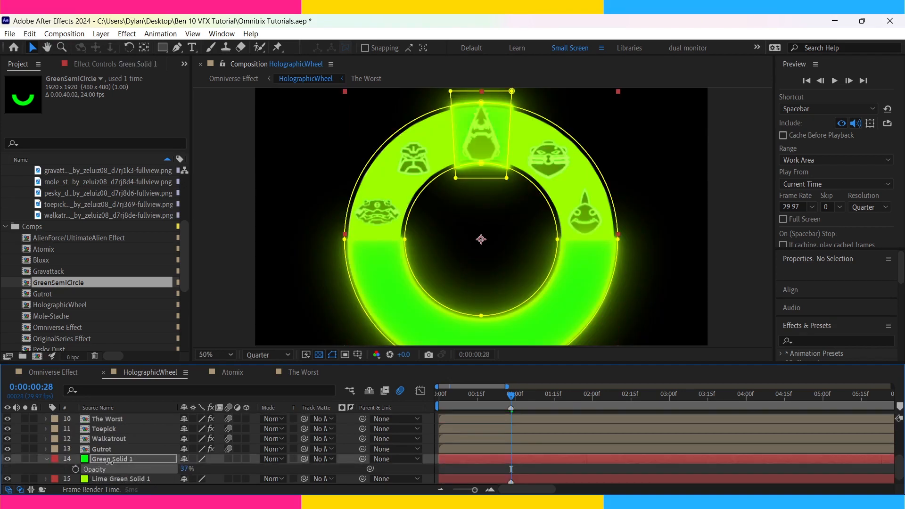
left_click(76, 470)
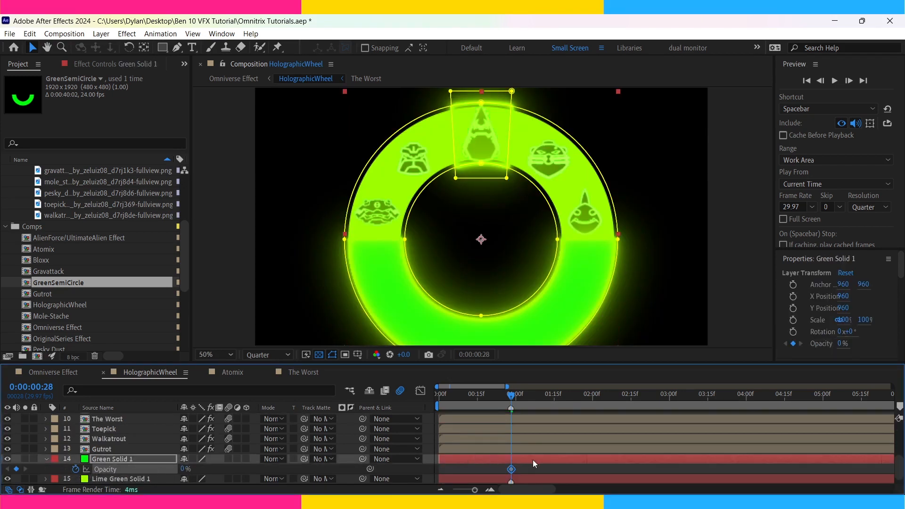
key("space")
left_click_drag(183, 469, 378, 475)
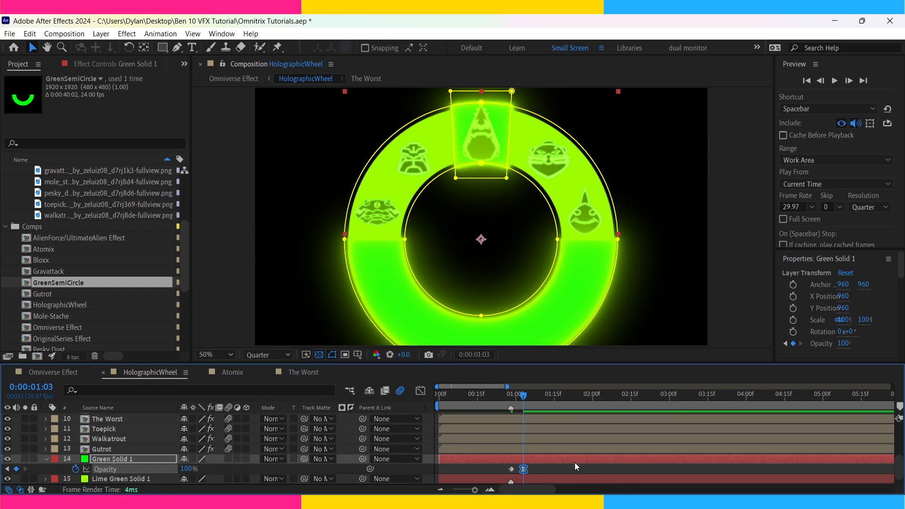
Copy the lower Green Solid 1's opacity keyframes onto RectangleSelector, starting at 0:00:00:28.
left_click_drag(539, 467, 478, 472)
key("j")
scroll(551, 458, "up", 5)
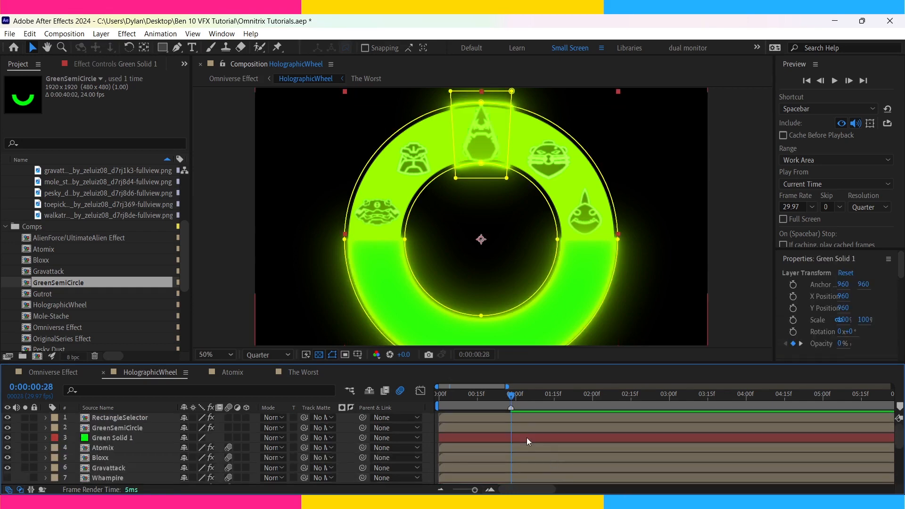
left_click(522, 417)
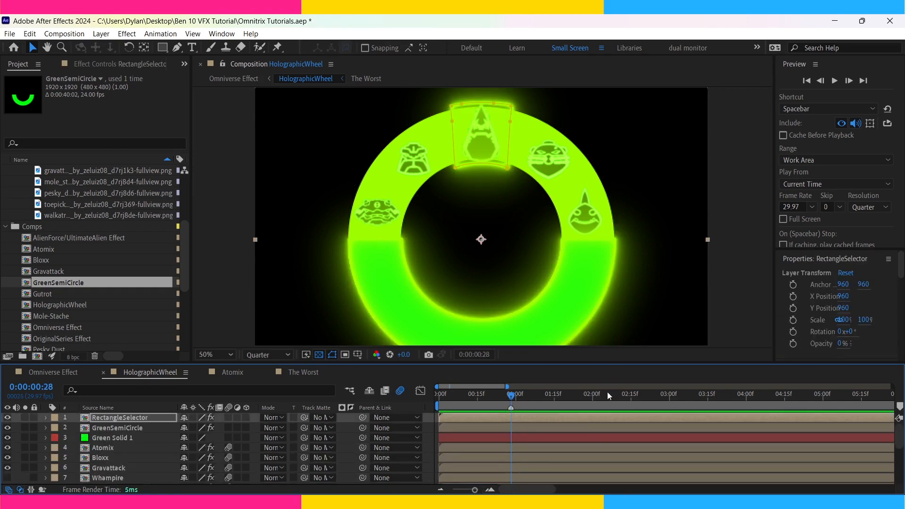
key("ctrl+v")
key("u")
key("u")
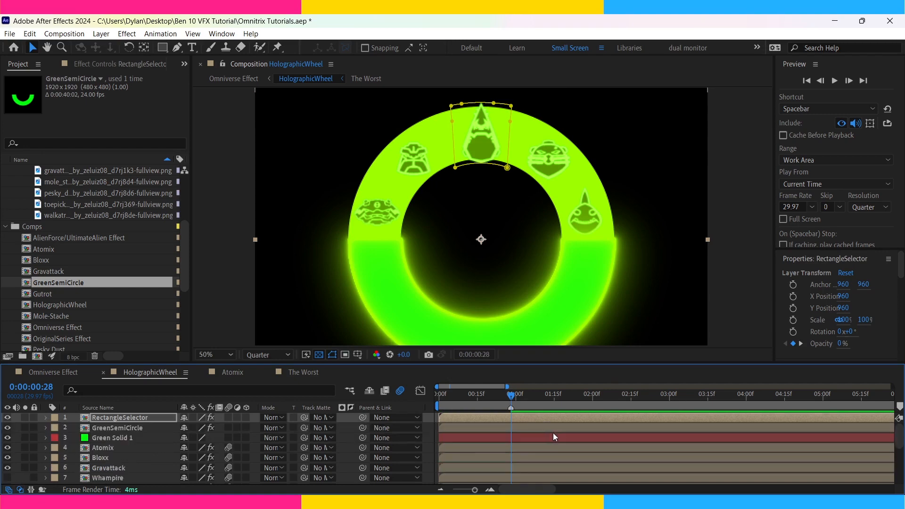
key("y")
key("t")
left_click(565, 428)
Paste the opacity fade onto the Atomix layer, starting at 0:00:01:00.
key("Page_Down")
key("Page_Down")
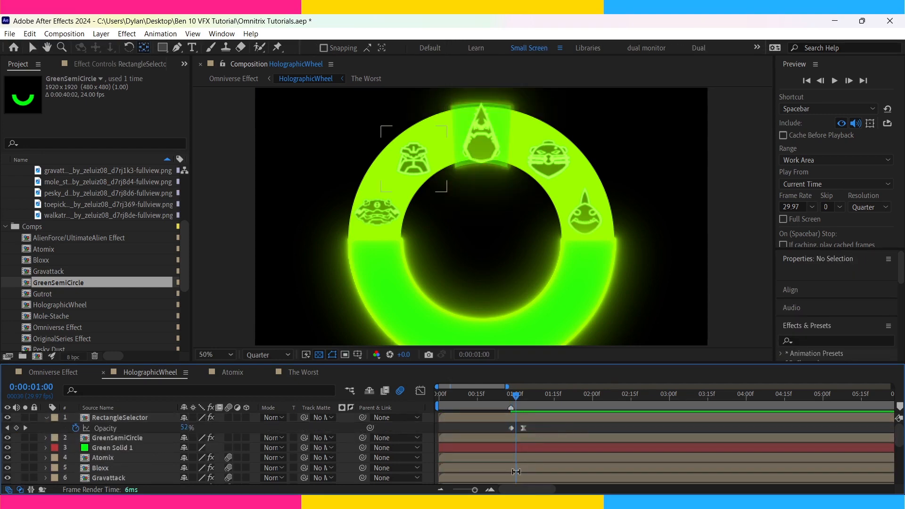
left_click(527, 457)
key("v")
key("ctrl+v")
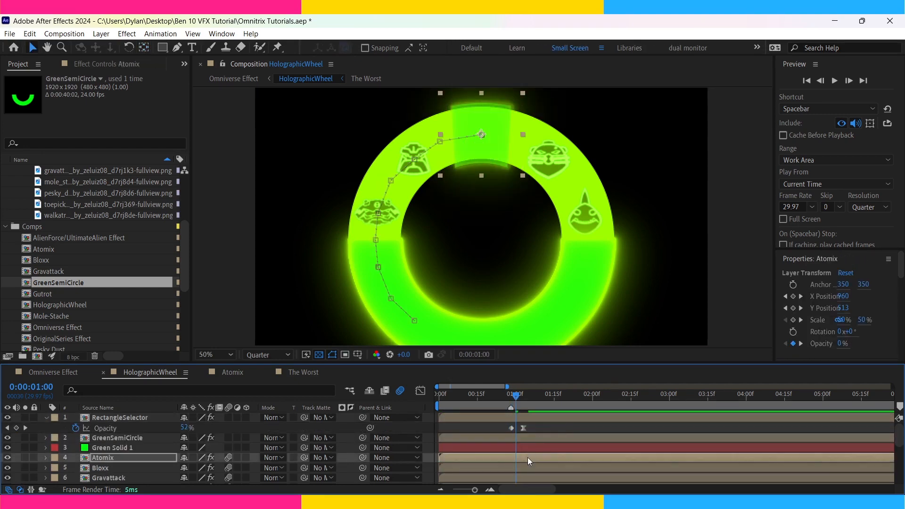
Paste the opacity fade onto the Gutrot layer, starting at 0:00:01:02.
key("Page_Down")
key("Page_Down")
left_click(526, 470)
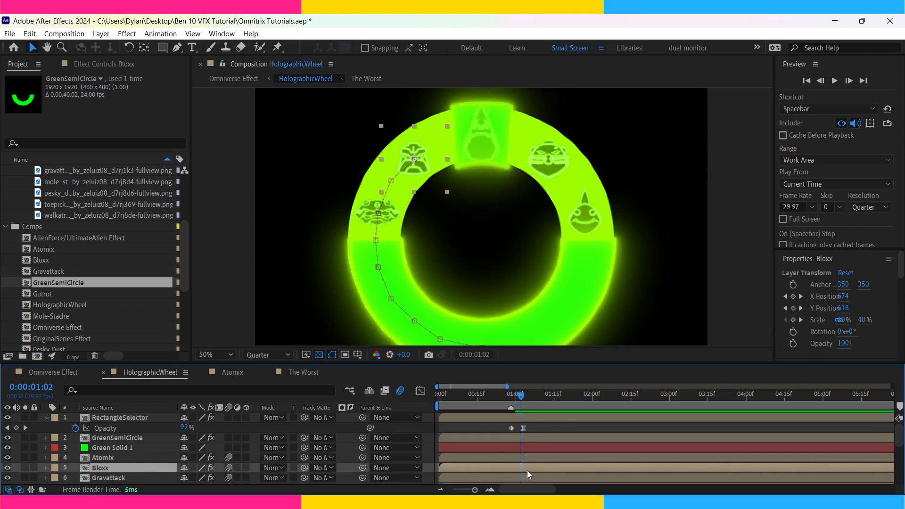
scroll(526, 464, "down", 4)
left_click(517, 458)
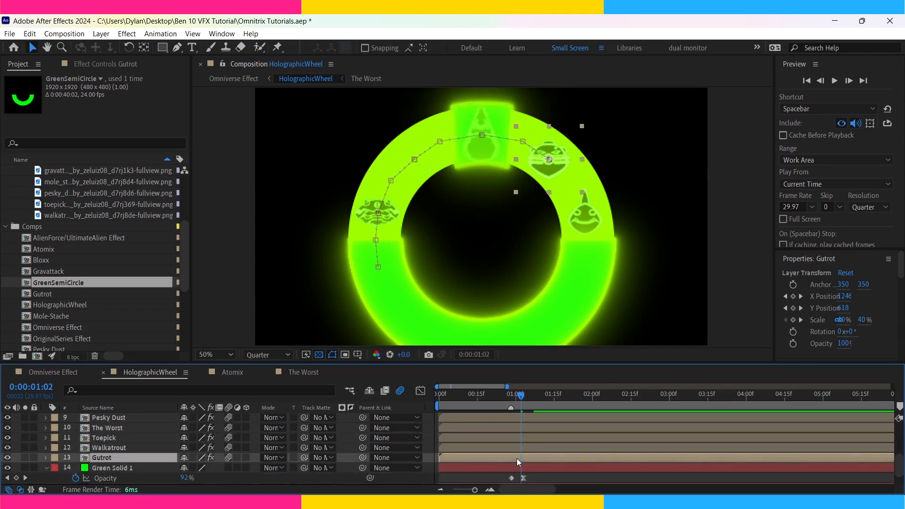
key("ctrl+v")
Advance two more frames and paste the opacity fade onto Walkatrout and onto the matching icon layer higher in the stack.
key("Page_Down")
key("Page_Down")
key("ctrl+Up")
key("ctrl+v")
scroll(510, 463, "up", 3)
left_click(116, 449)
key("ctrl+v")
key("Page_Down")
key("Page_Down")
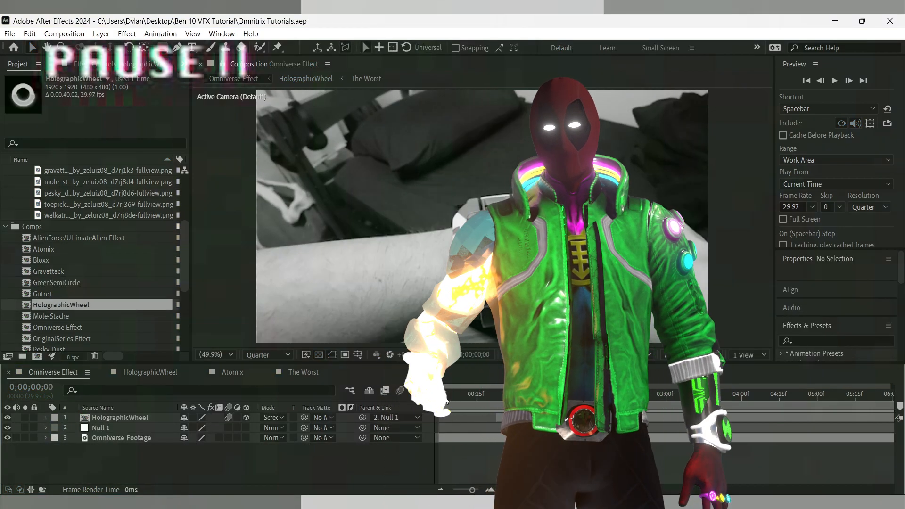
Preview the hologram in the Omniverse Effect composition and scrub back to 0;00;01;18.
key("space")
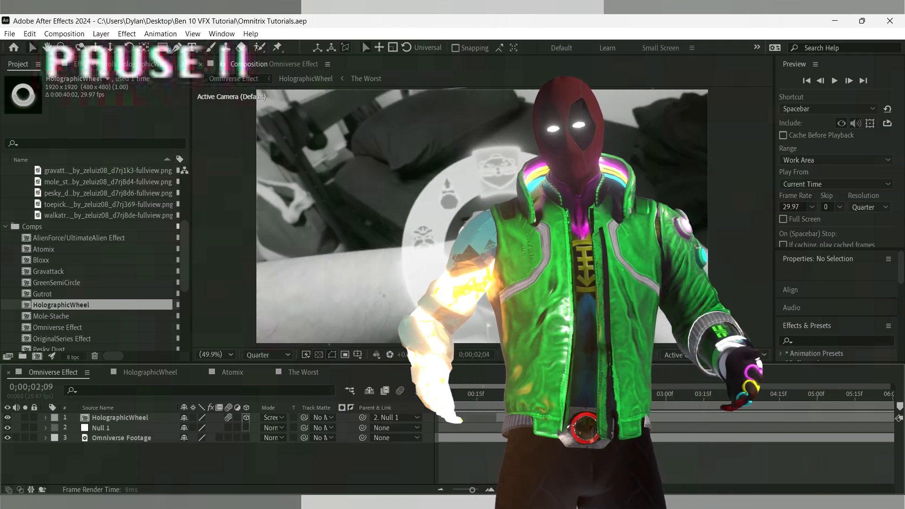
left_click_drag(727, 403, 759, 404)
left_click_drag(773, 408, 559, 409)
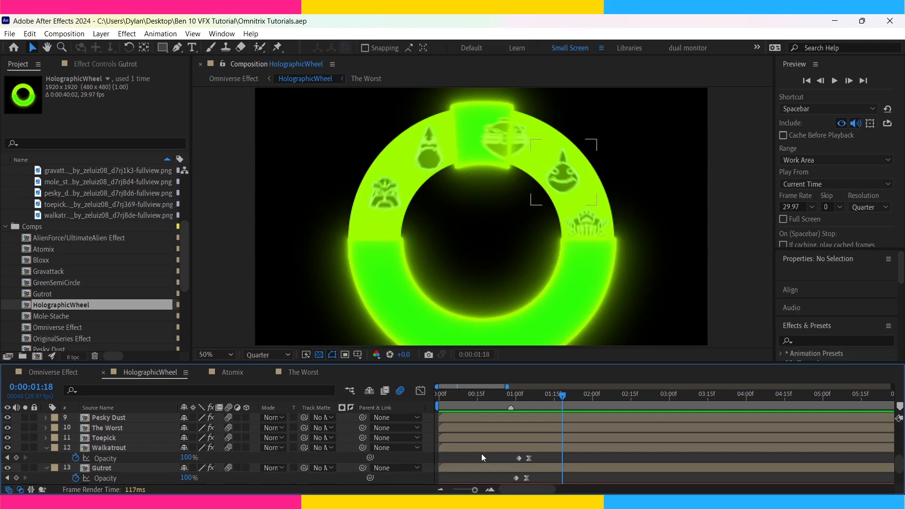
Precompose all layers of HolographicWheel except BackgroundBlack into a composition named HoloWheel.
key("ctrl+a")
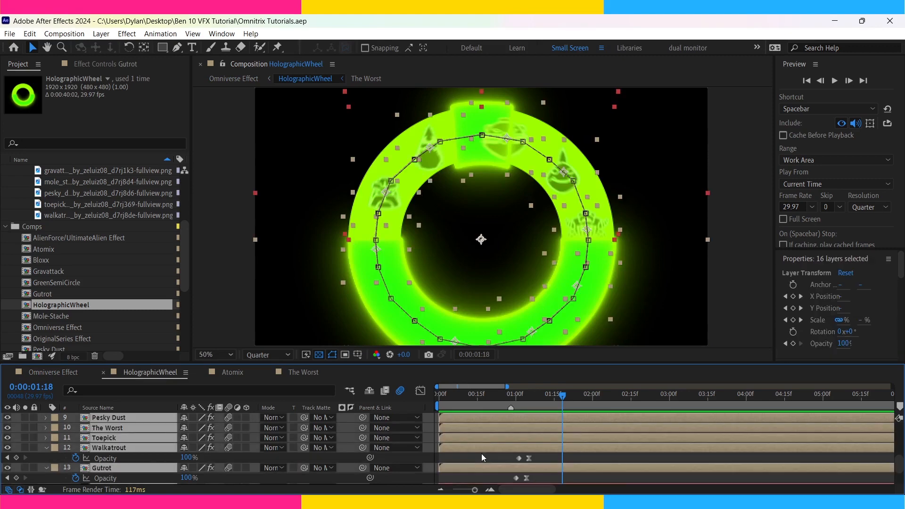
scroll(480, 457, "down", 3)
left_click(471, 477, "ctrl")
left_click(467, 464)
left_click(468, 468)
scroll(468, 471, "up", 8)
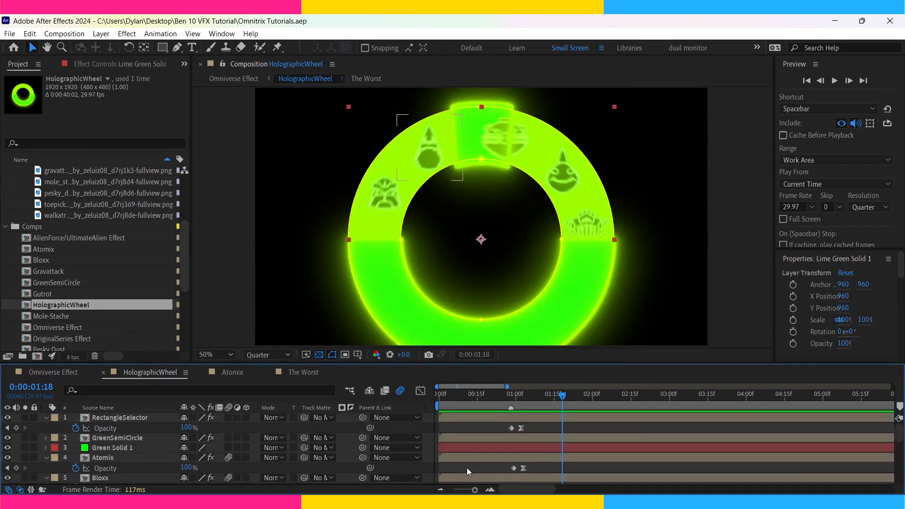
left_click(476, 419, "shift")
key("ctrl+shift+c")
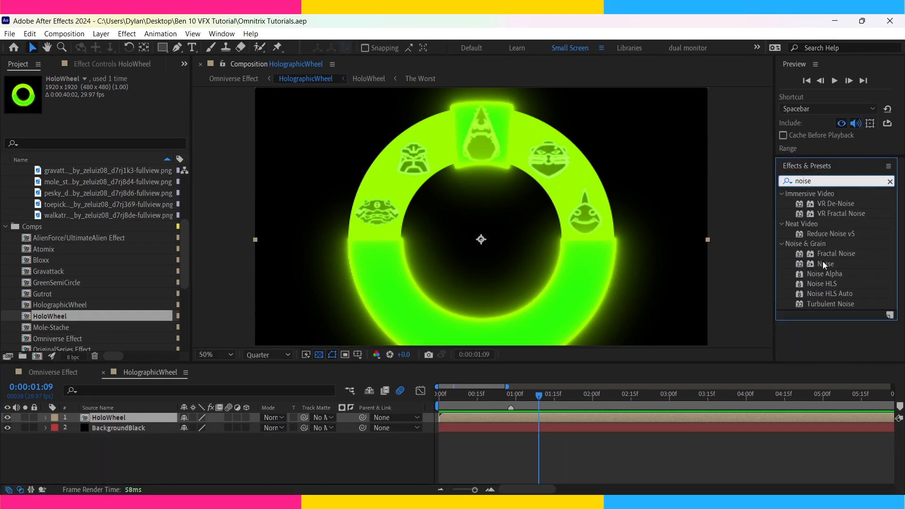
Apply Noise at 10% and Venetian Blinds with 25% transition completion to the HoloWheel layer.
double_click(824, 264)
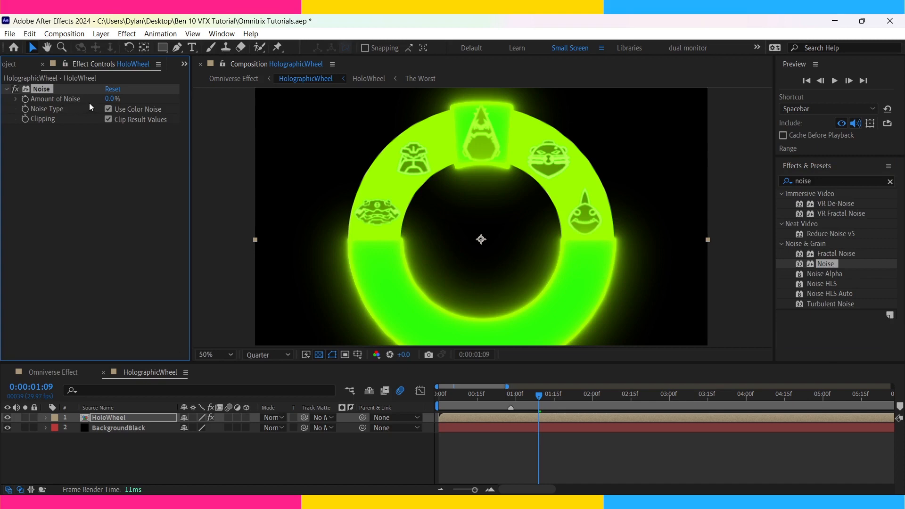
left_click_drag(112, 103, 115, 104)
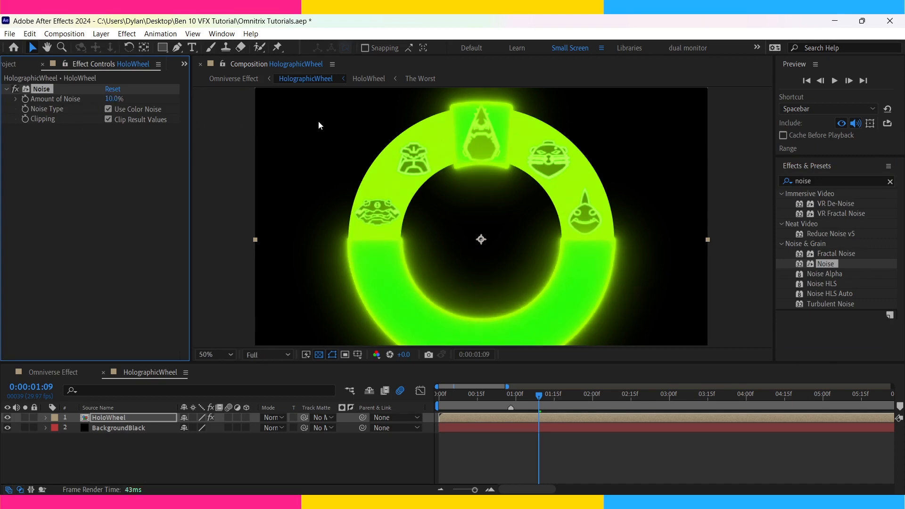
left_click(814, 181)
type("vene")
double_click(840, 234)
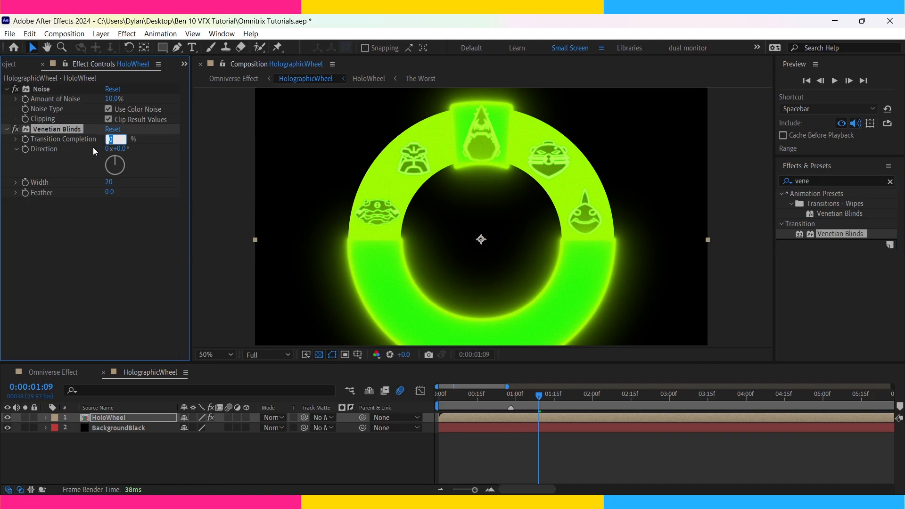
type("25")
key("Return")
Set the Venetian Blinds direction to 90°, width to 8 and feather to 5.
left_click(121, 148)
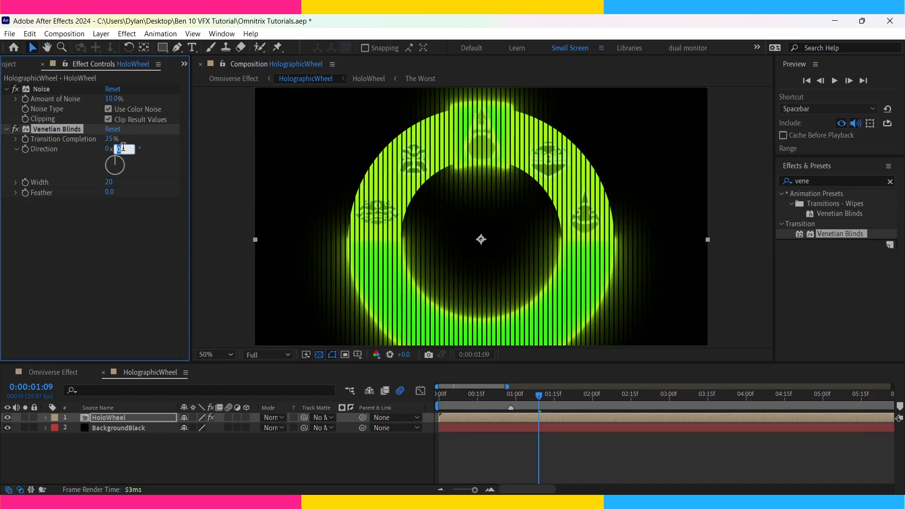
type("90")
key("Return")
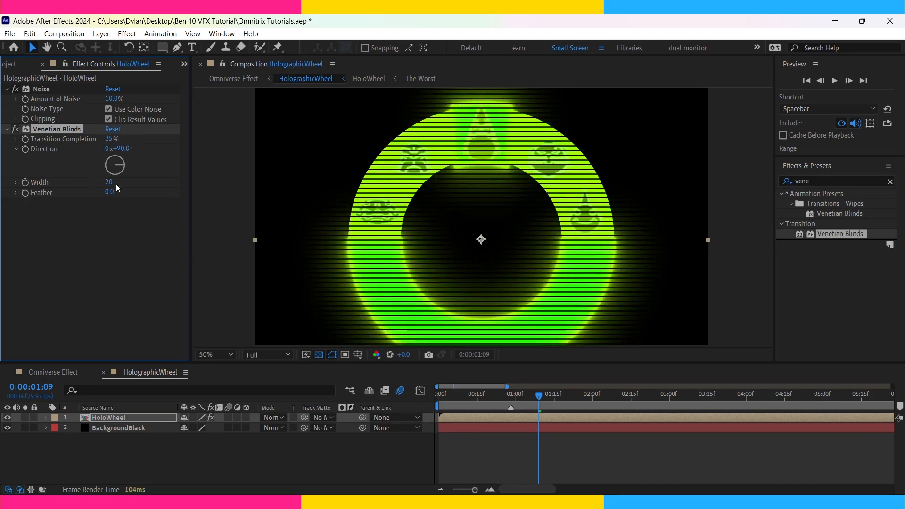
left_click(114, 182)
type("15")
key("Return")
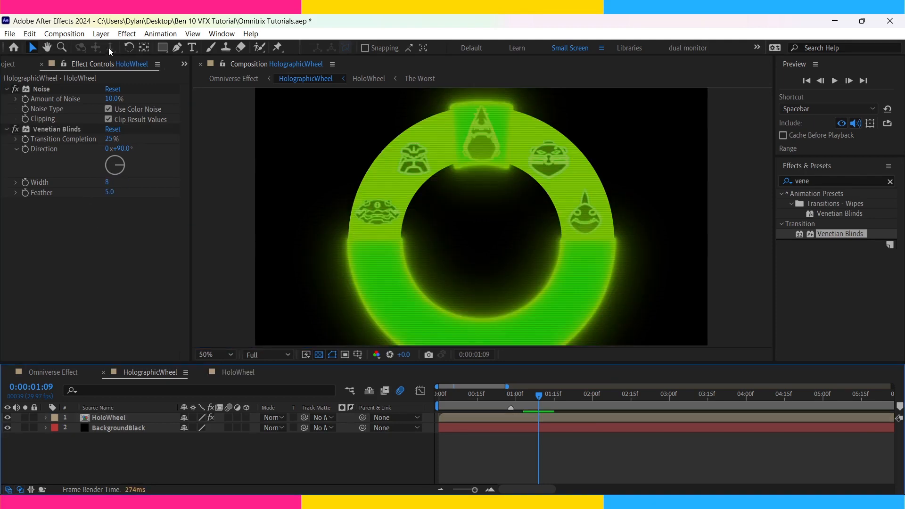
Create a white solid and mask it to a wide horizontal band across the middle of the wheel.
key("ctrl+s")
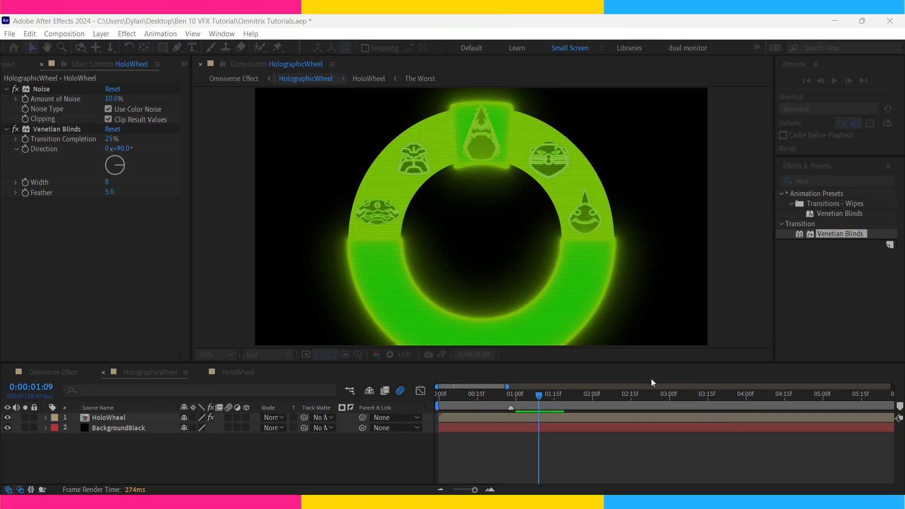
key("Return")
left_click(162, 48)
left_click_drag(715, 202, 214, 251)
Set the mask feather of White Solid 1 to 100 pixels.
key("f")
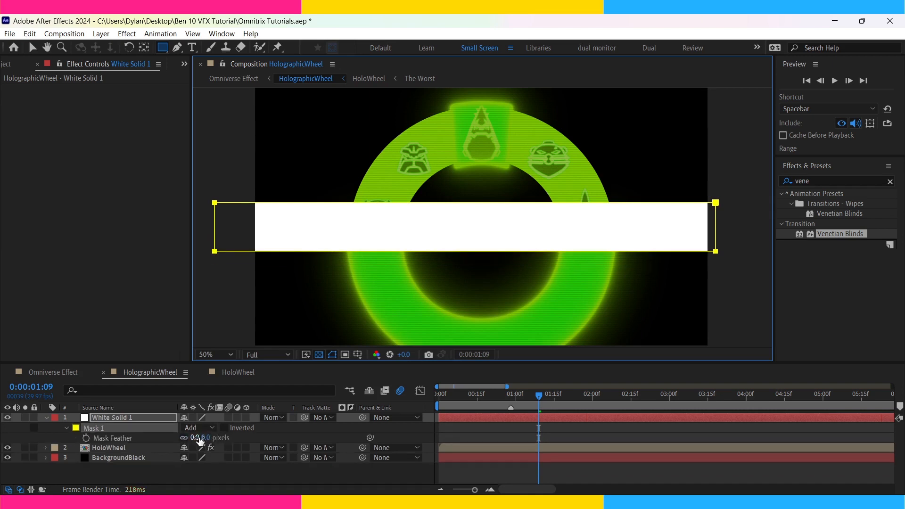
left_click(196, 438)
type("1")
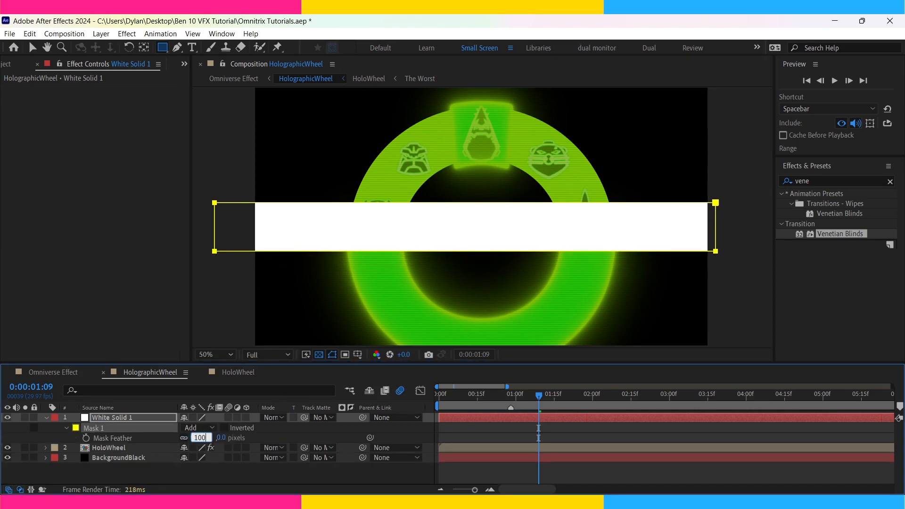
key("Return")
Add the expression wiggle(.5,2000) to White Solid 1's Y Position, check its movement and duplicate the layer.
key("p")
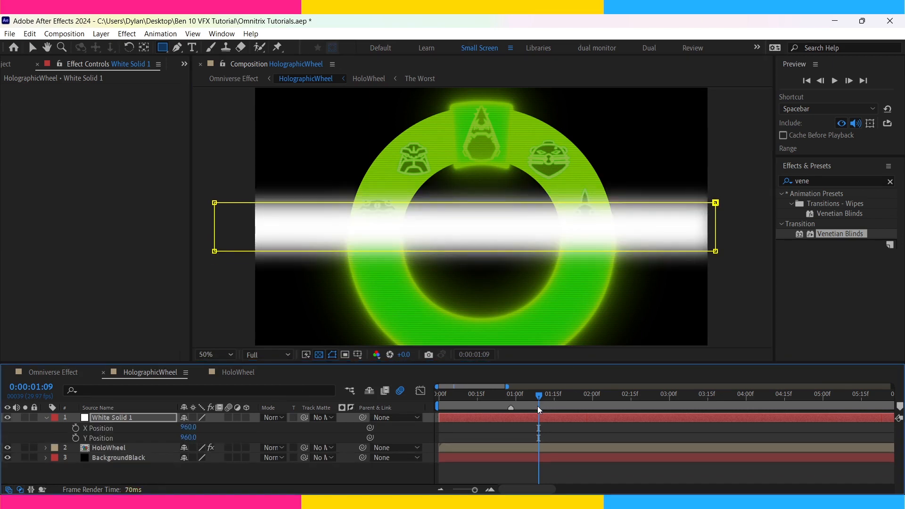
left_click(75, 437, "alt")
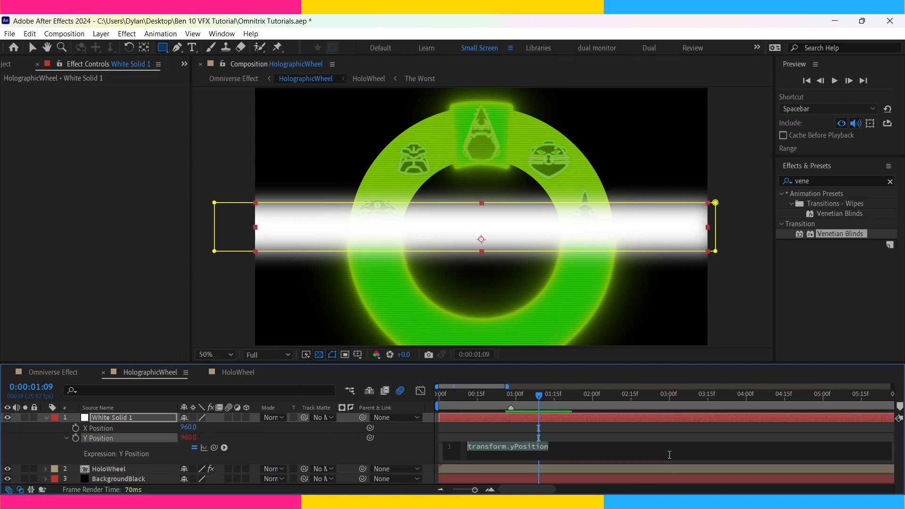
type("wiggle(.5,2000")
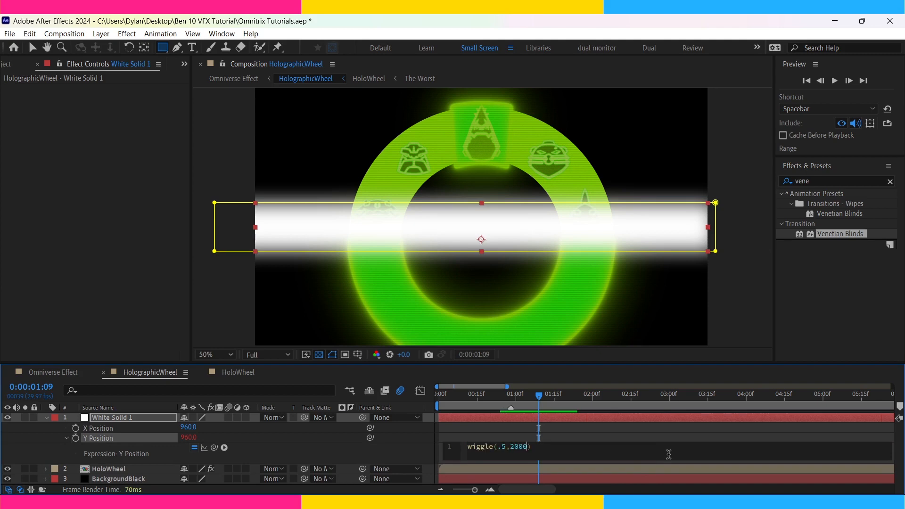
left_click(731, 432)
left_click_drag(538, 396, 532, 423)
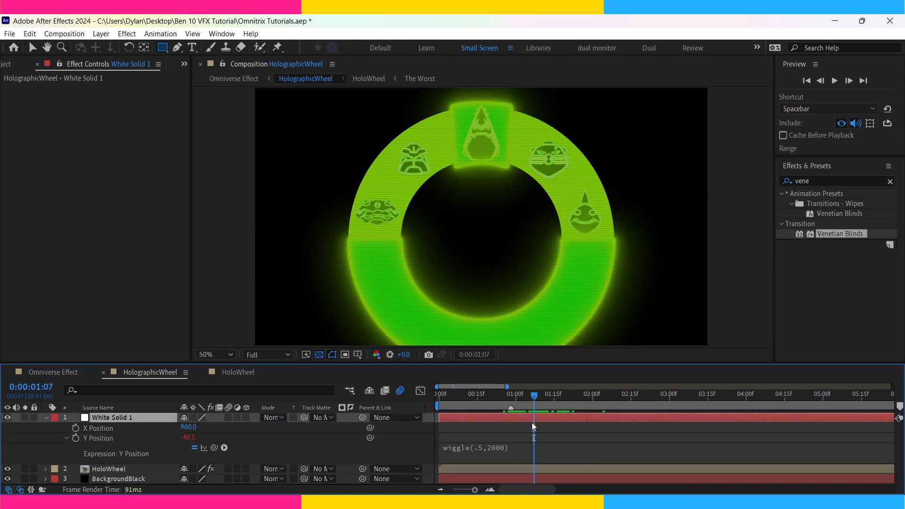
key("ctrl+d")
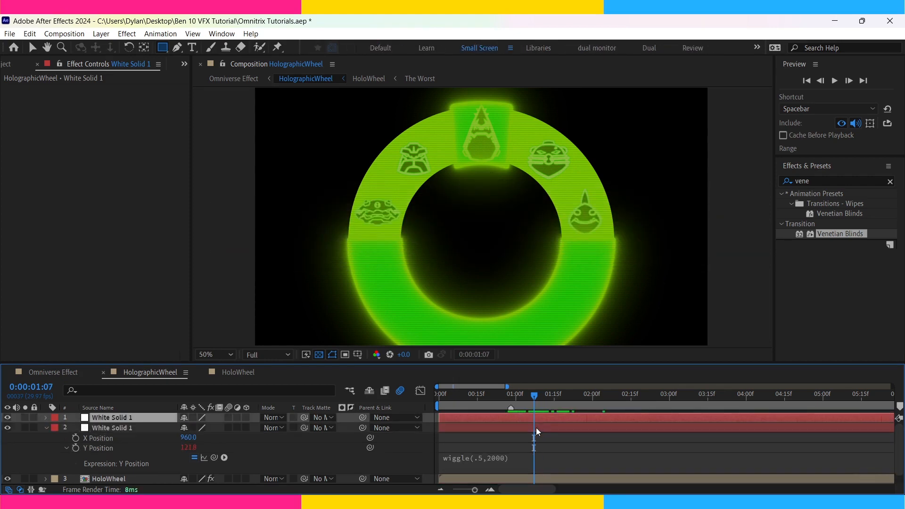
Pre-compose both White Solid 1 layers as Scan Lines, blended in Overlay mode and matted by a HoloWheel duplicate placed above.
left_click(536, 428, "shift")
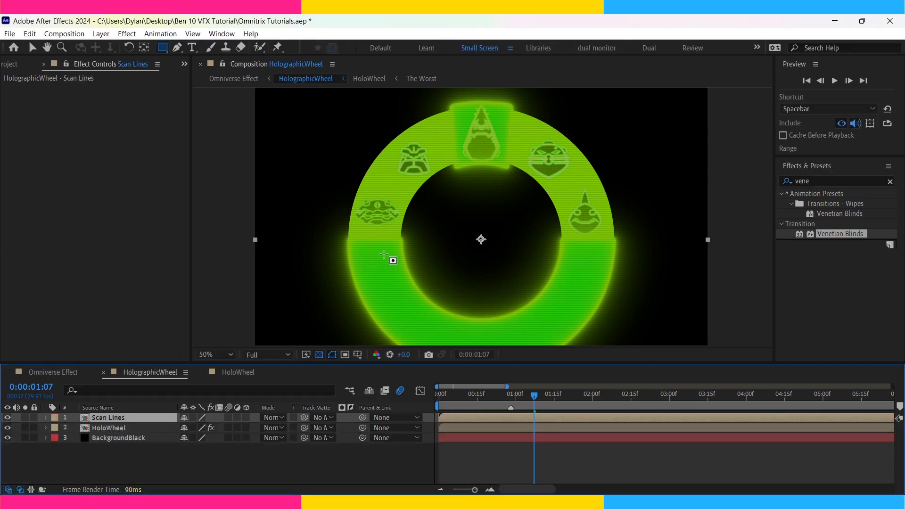
key("Home")
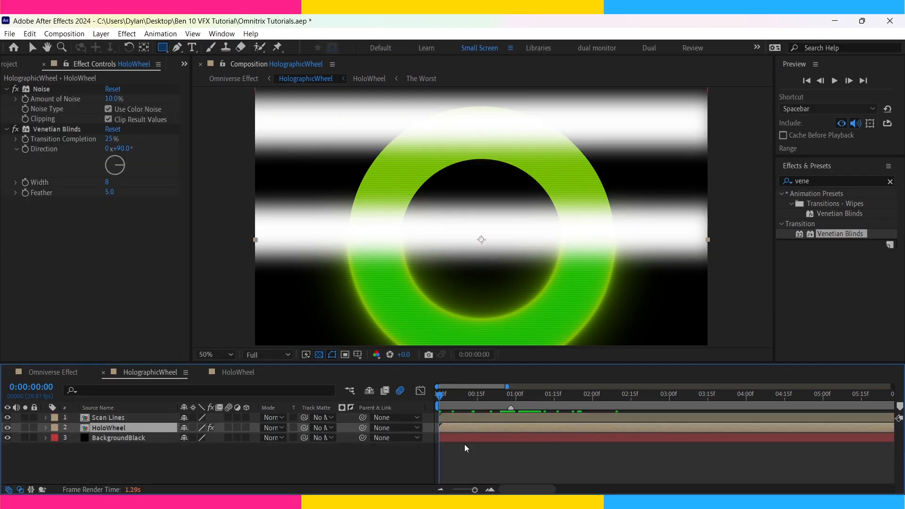
key("ctrl+d")
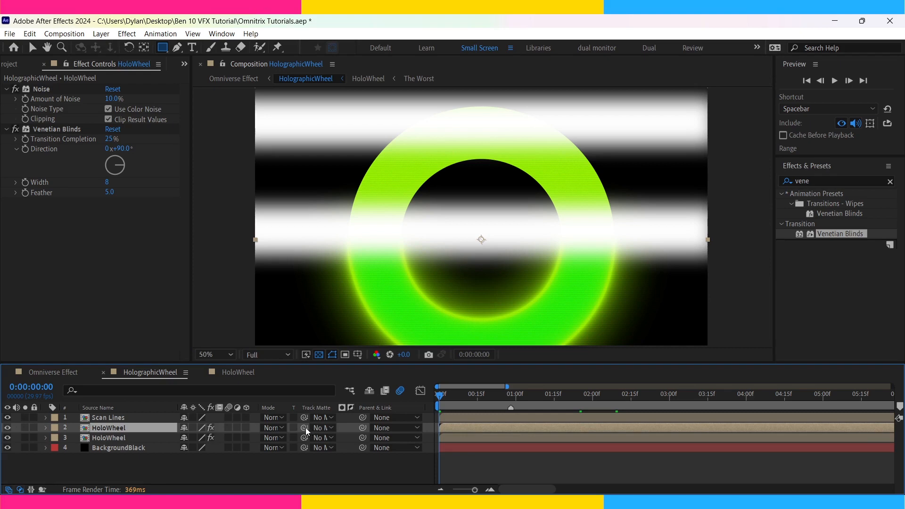
left_click_drag(134, 431, 138, 416)
left_click_drag(304, 432, 159, 421)
key("space")
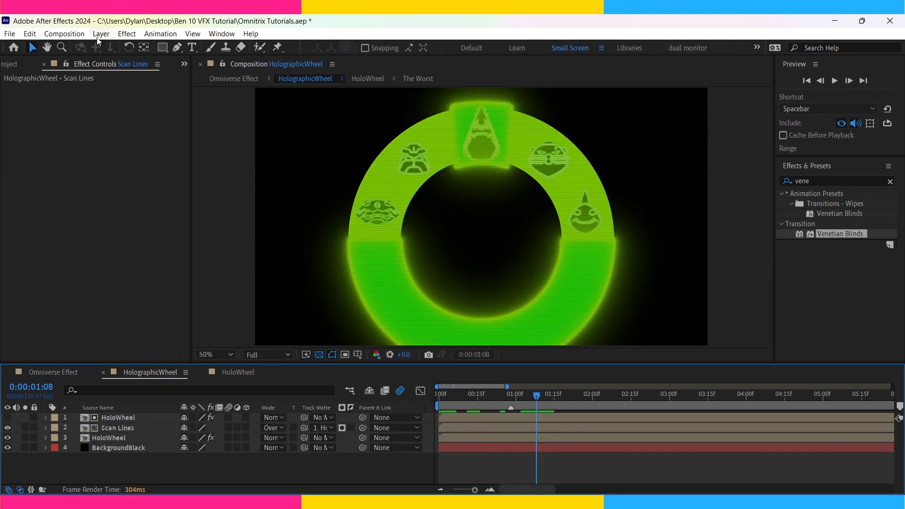
Add an adjustment layer on top of the HolographicWheel composition and apply Turbulent Displace to it.
key("ctrl+alt+y")
left_click(824, 181)
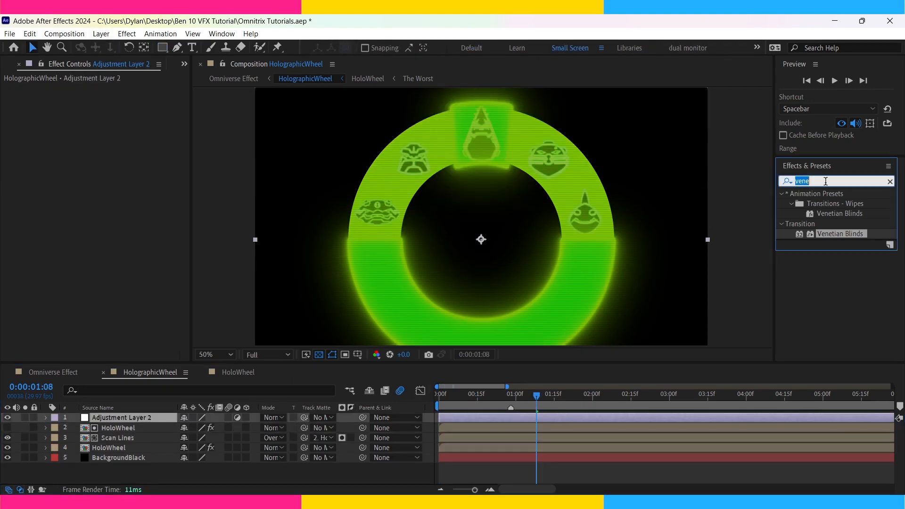
type("turb")
left_click(846, 201)
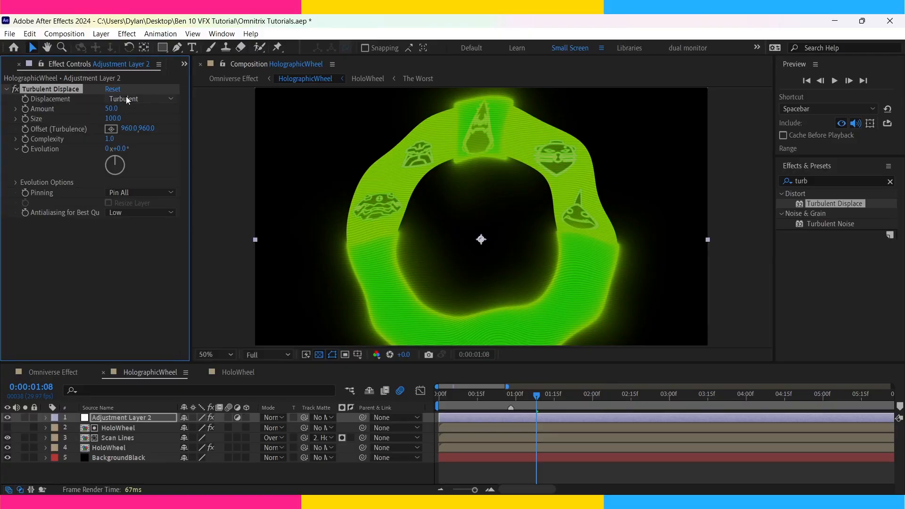
Set Turbulent Displace to Horizontal Displacement with amount 100, size 10 and complexity 10.
left_click(173, 210)
left_click(111, 109)
type("100")
key("Tab")
type("11")
key("Return")
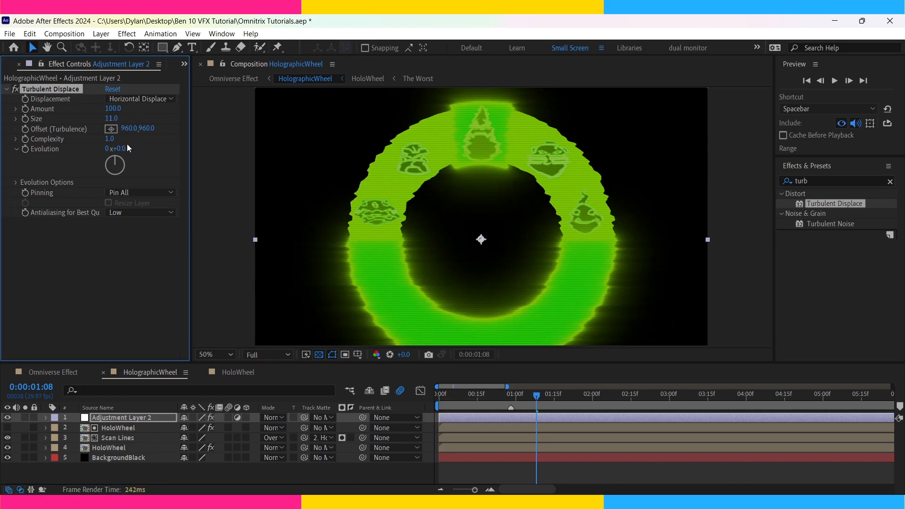
left_click(110, 139)
type("10")
key("Return")
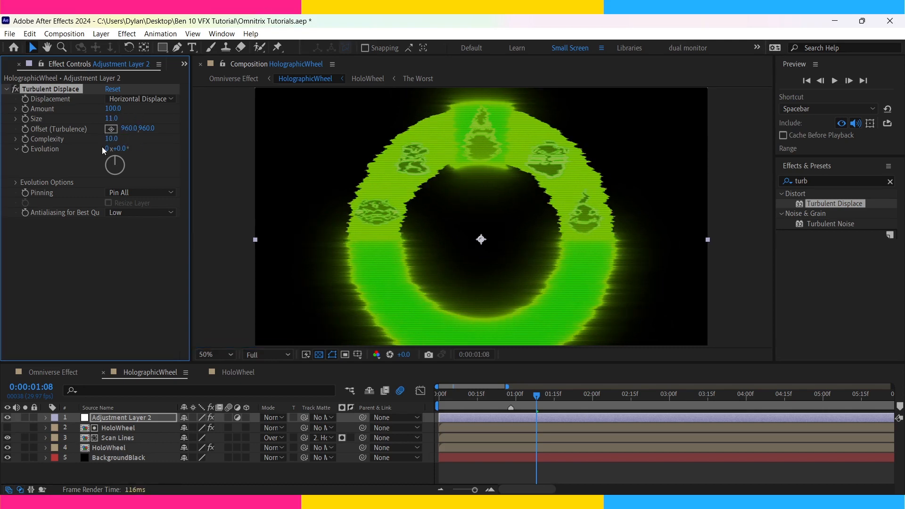
left_click_drag(110, 121, 109, 121)
Keyframe the Turbulent Displace Evolution from 0 at the first frame to 1 revolution at the end of the composition.
left_click_drag(494, 397, 411, 408)
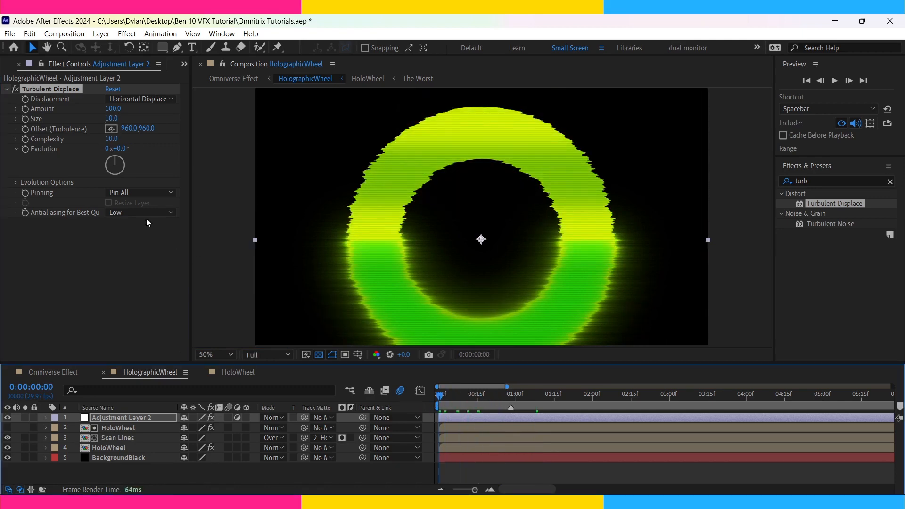
left_click(23, 151)
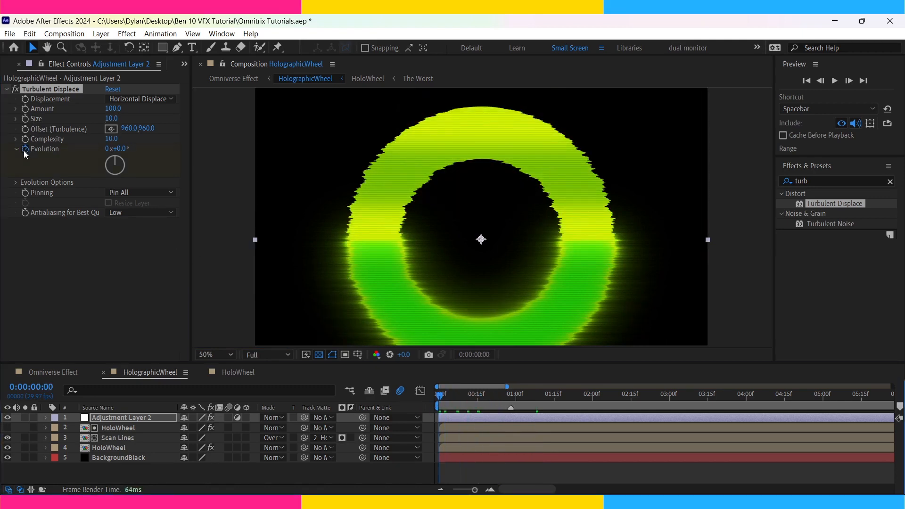
left_click_drag(440, 397, 904, 413)
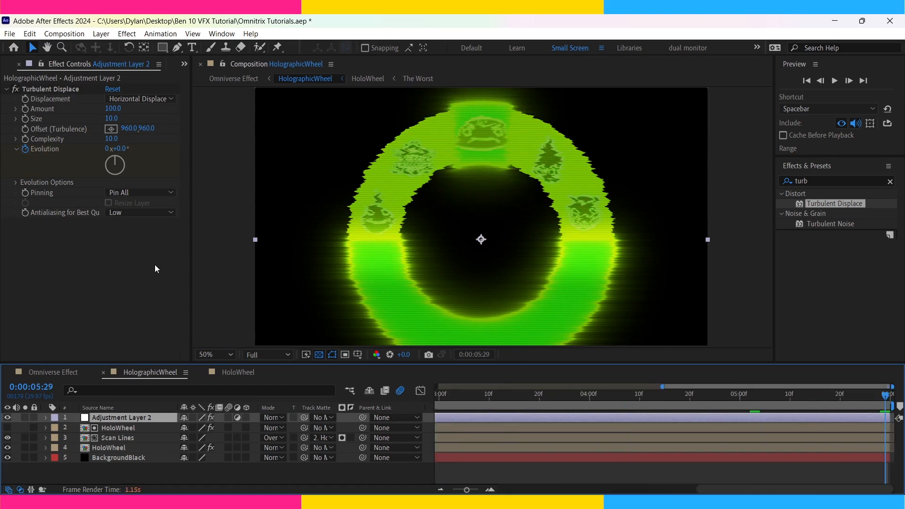
left_click(107, 149)
type("1")
key("Return")
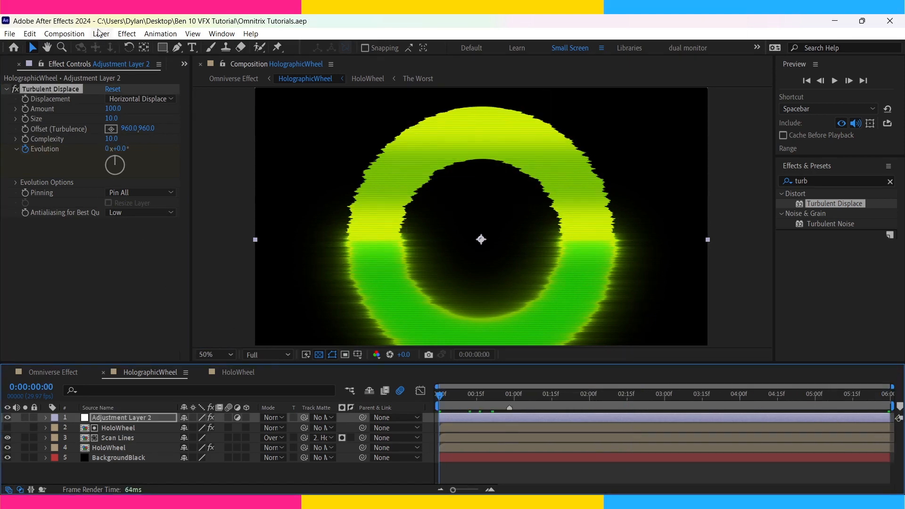
Create another white solid and mask it to a narrow horizontal band spanning the full width across the wheel's middle.
left_click(359, 64)
left_click(721, 416)
left_click(161, 50)
left_click_drag(726, 226, 229, 261)
Add the expression wiggle(5,5000) to White Solid 2's Y Position and duplicate the layer.
key("v")
key("p")
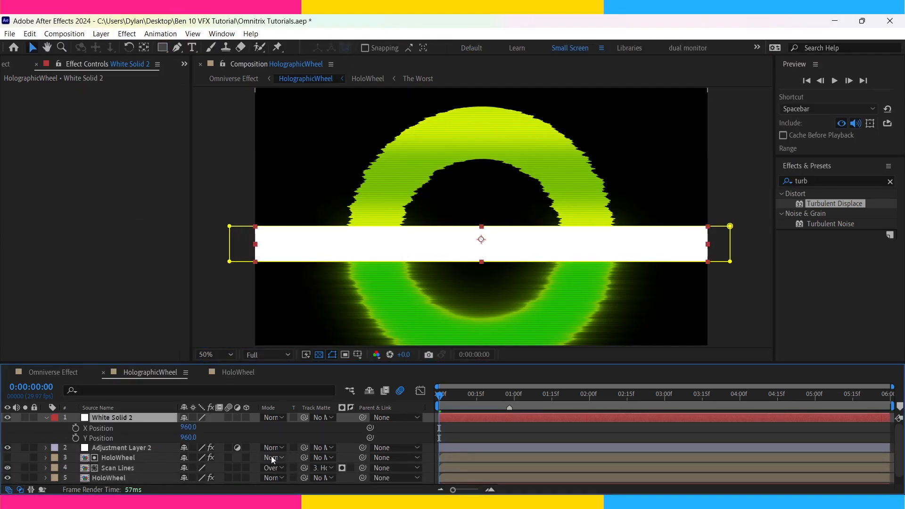
left_click(76, 438, "alt")
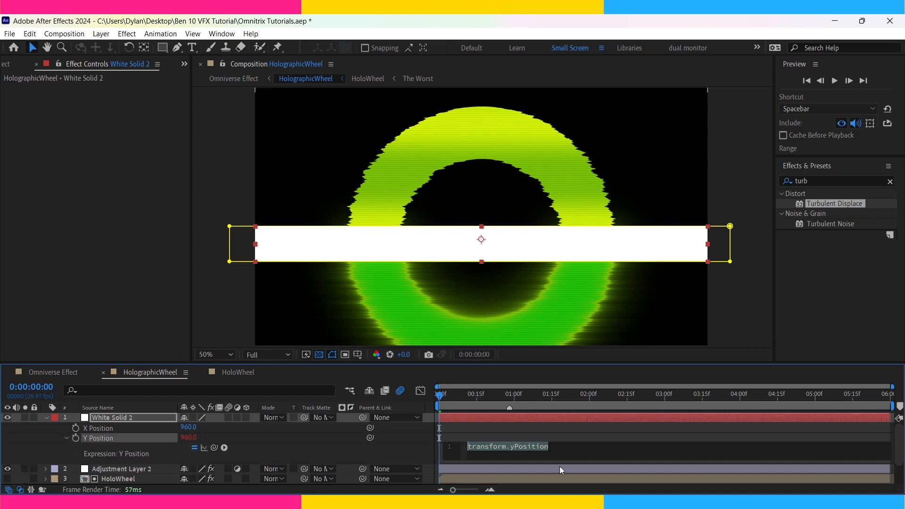
type("wiggle(5,5000")
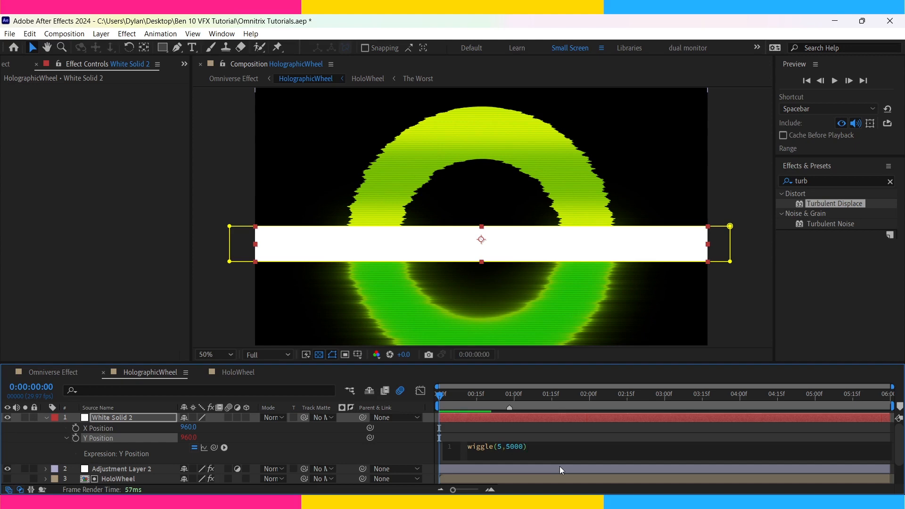
left_click(564, 431)
left_click(563, 417)
key("ctrl+d")
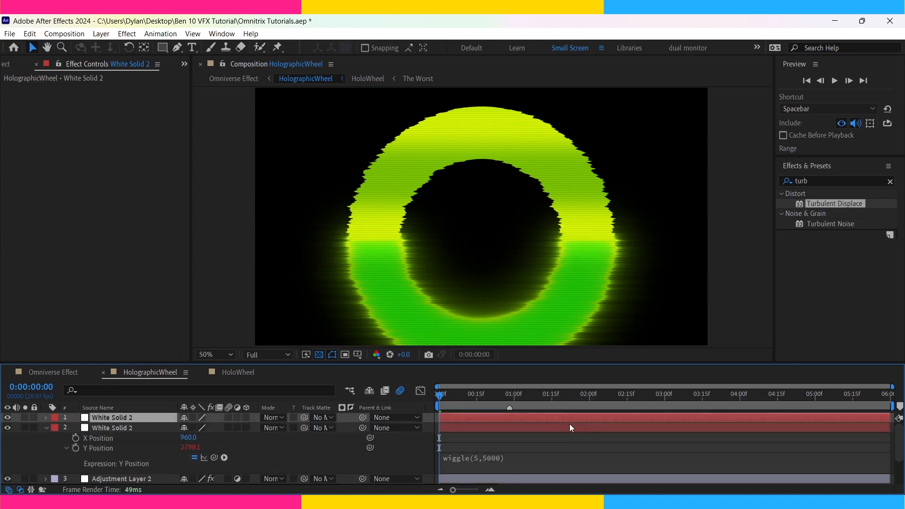
Pre-compose both White Solid 2 layers as Glitch Lines and use it as the track matte for Adjustment Layer 2.
left_click(569, 425, "shift")
key("ctrl+shift+c")
type("Glitch Lines")
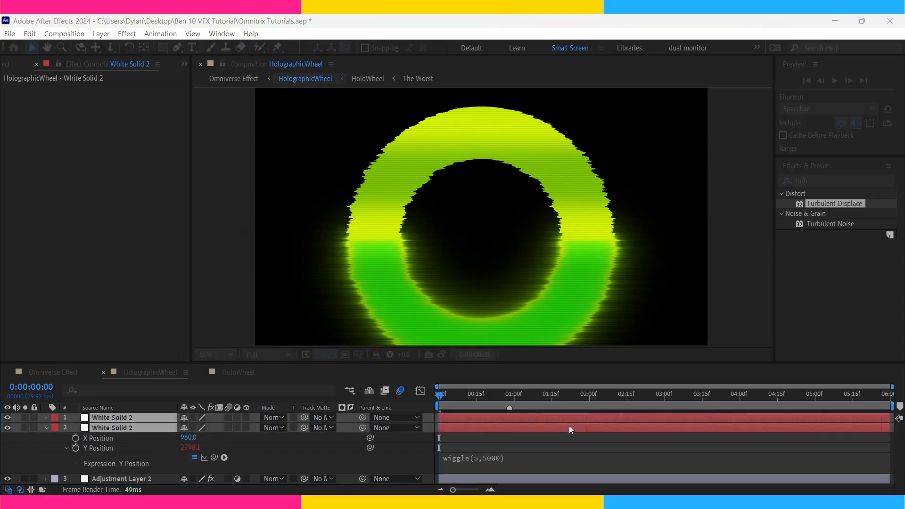
key("Return")
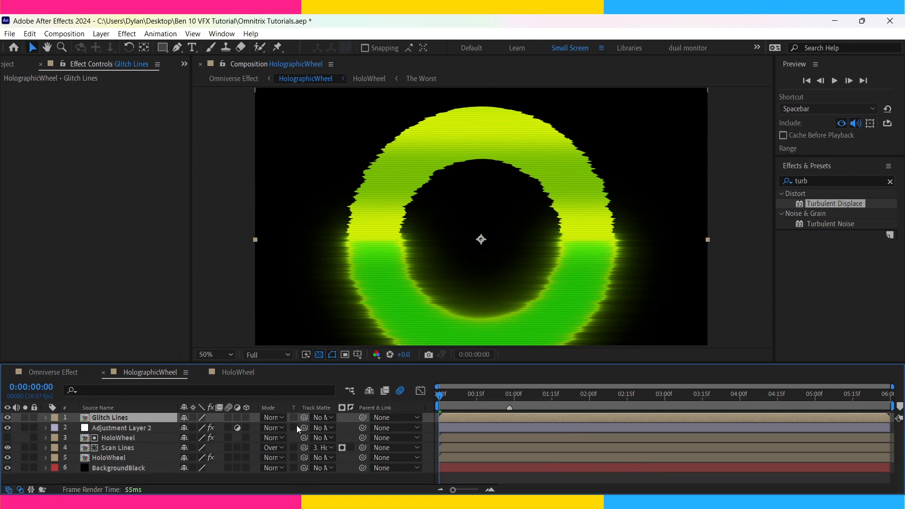
left_click(157, 426)
left_click_drag(302, 428, 168, 421)
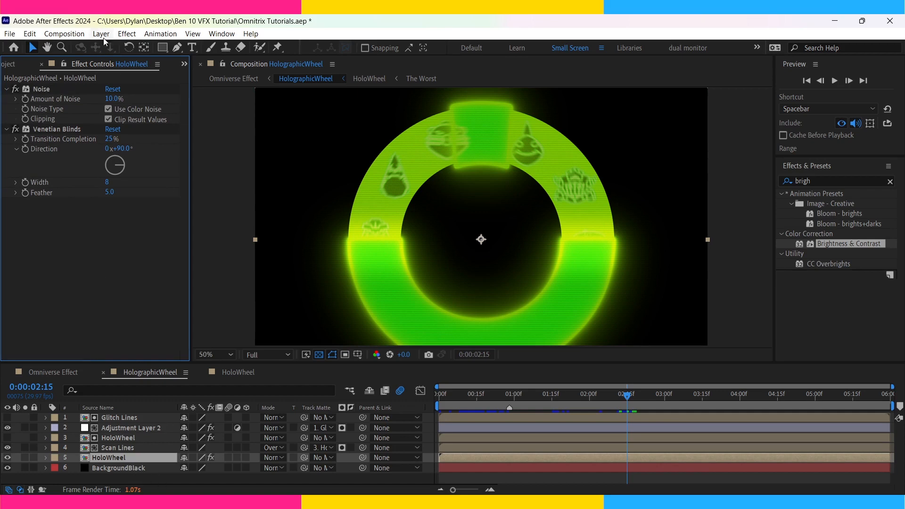
Add a white solid directly above the lower HoloWheel layer in Overlay mode and set its opacity to 50%.
key("ctrl+y")
key("Return")
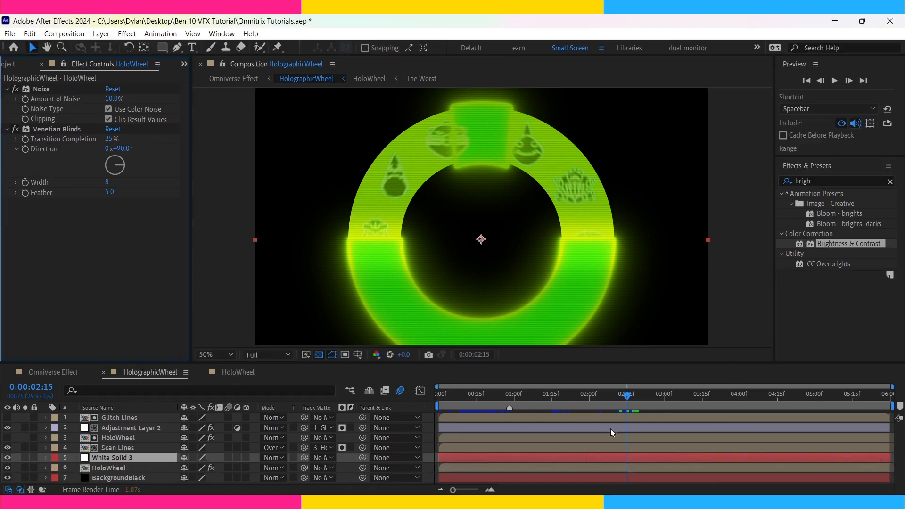
left_click(298, 221)
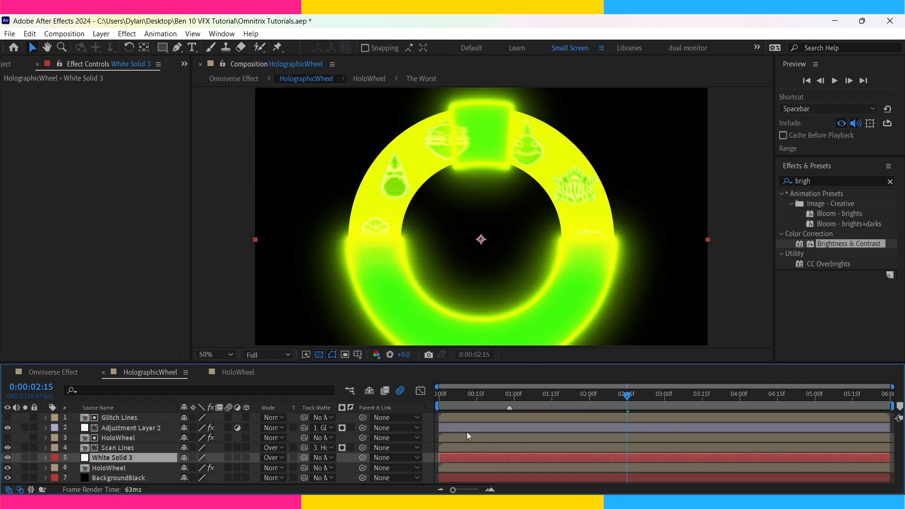
key("t")
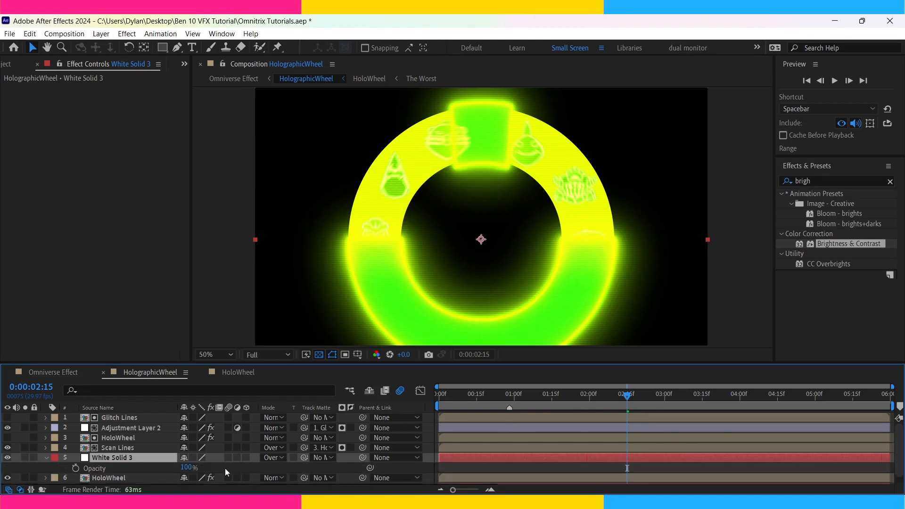
left_click(185, 467)
type("50")
key("Return")
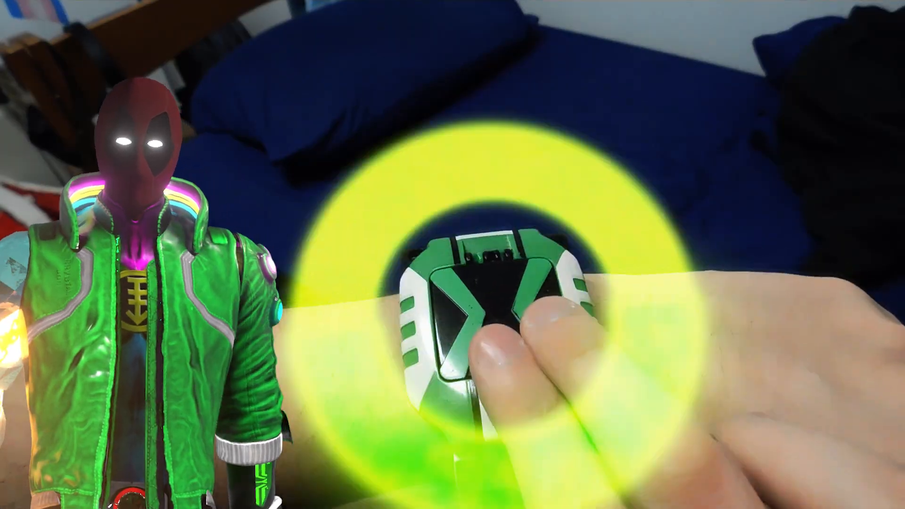